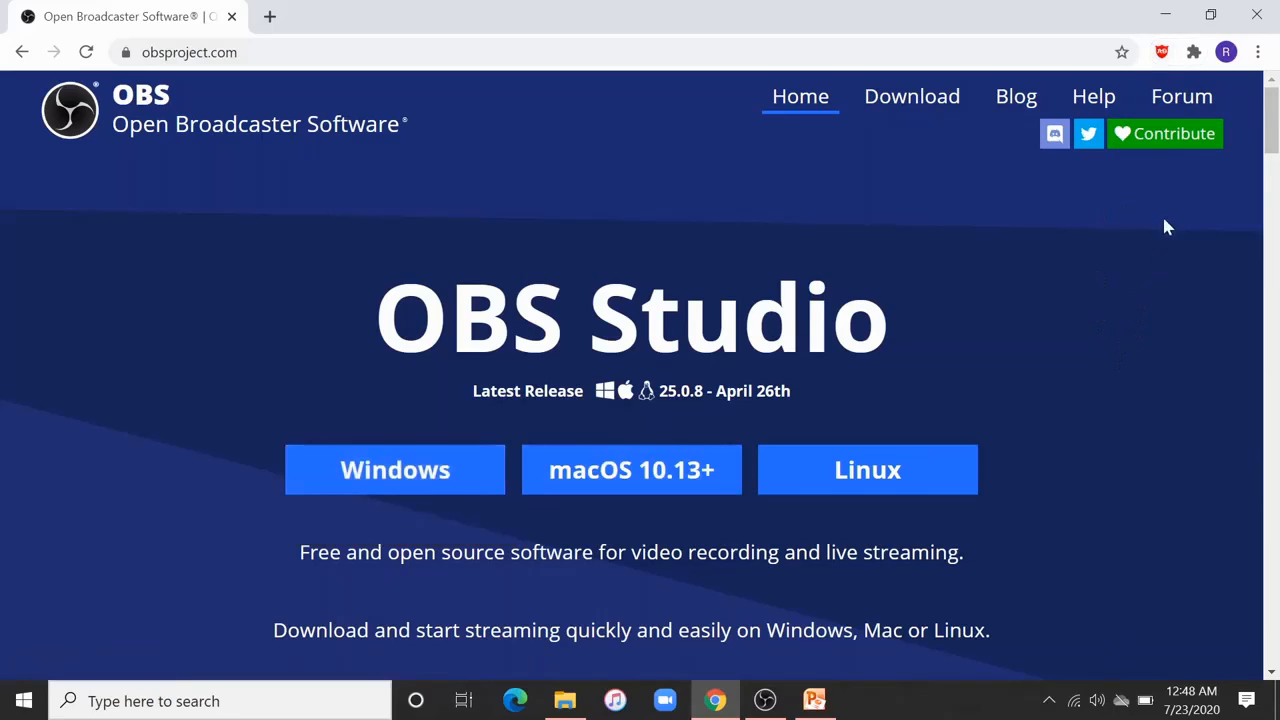
Minimize the open browser and presentation windows and launch a new OBS Studio instance despite one already running.
click(1170, 18)
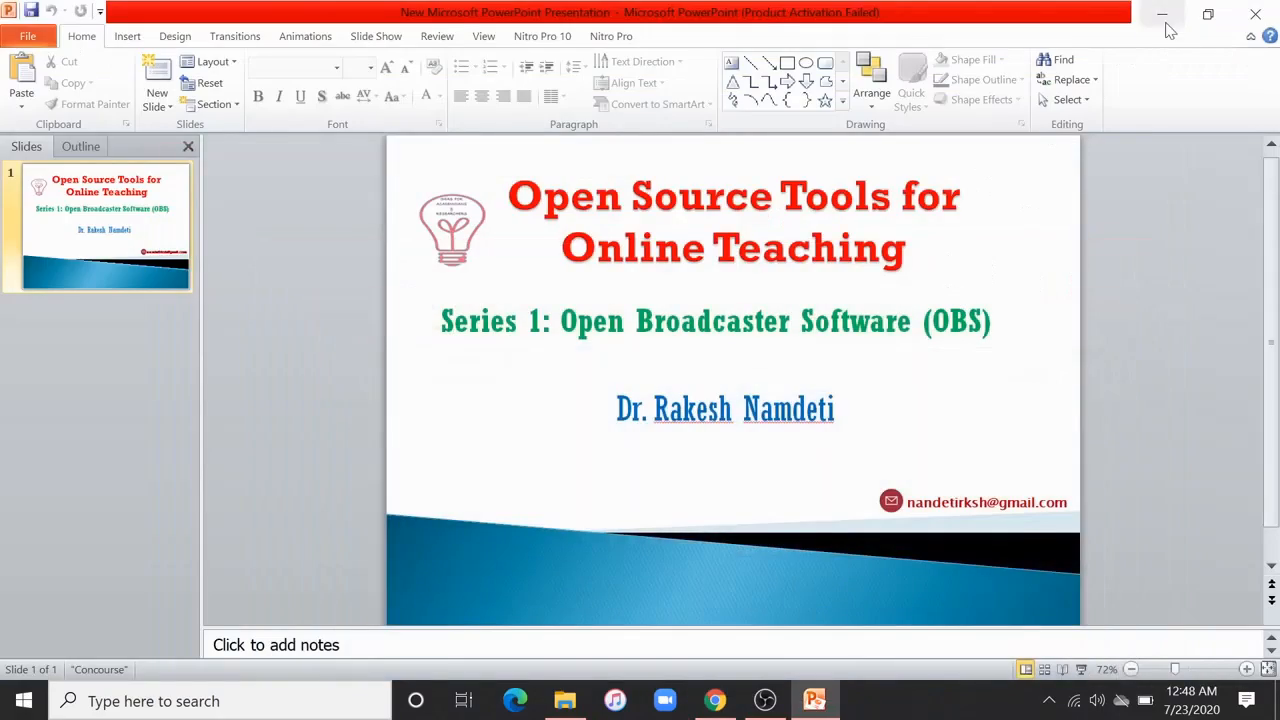
click(1161, 14)
click(930, 60)
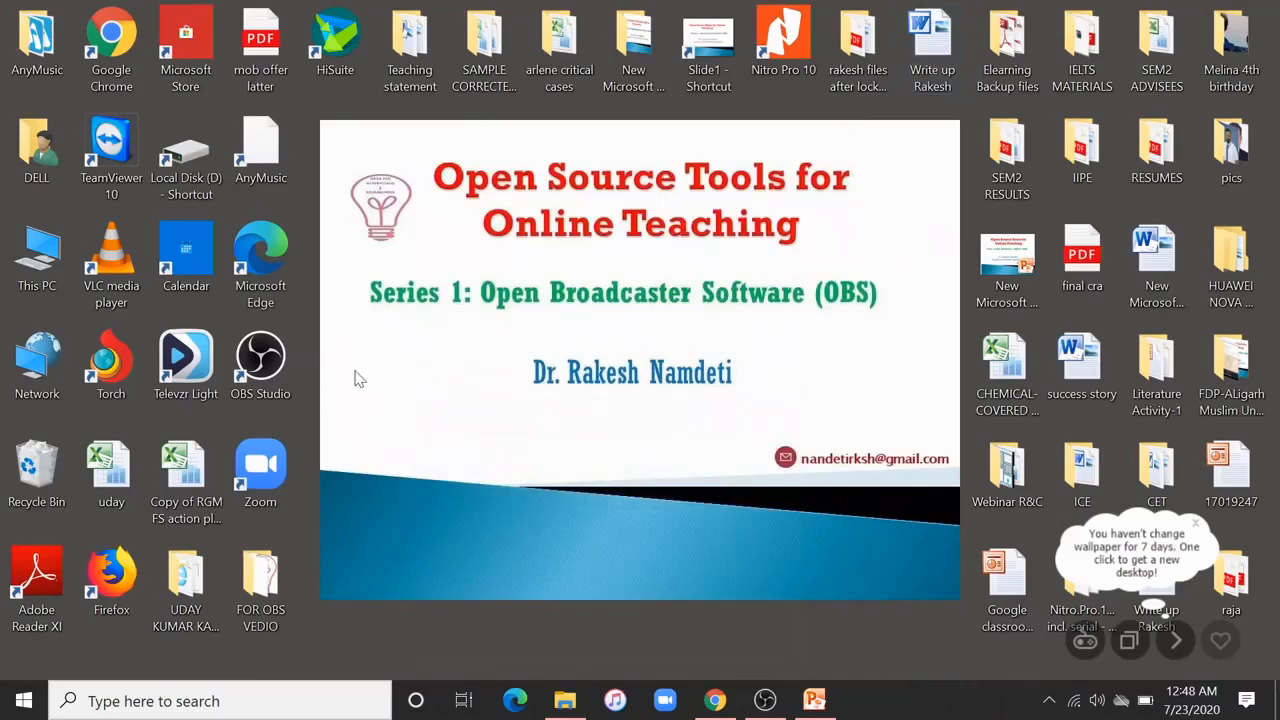
double_click(267, 388)
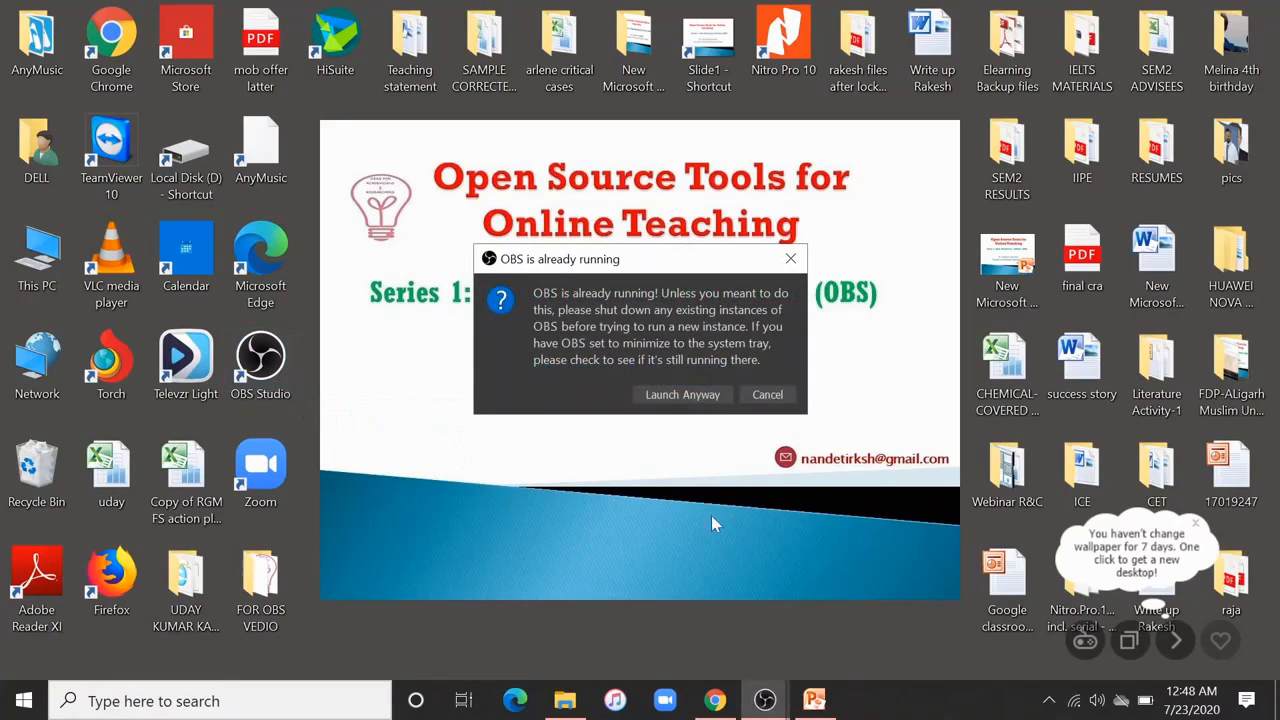
click(683, 396)
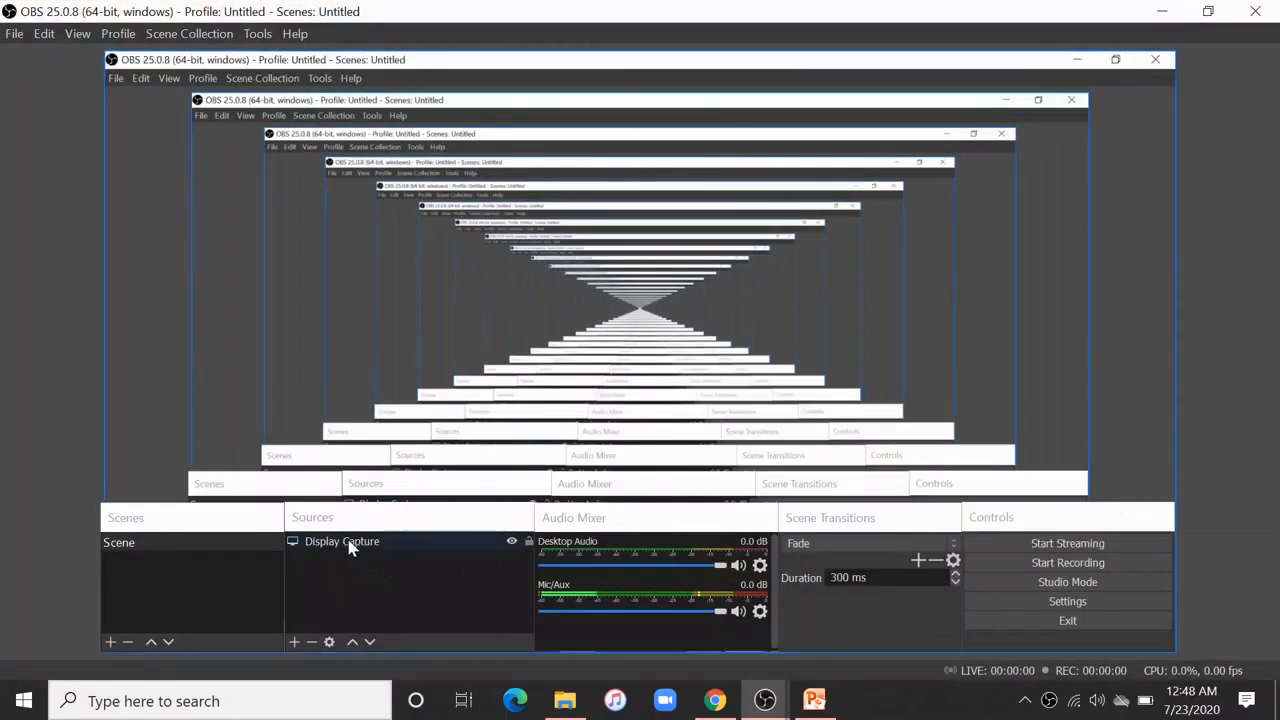
Remove the Display Capture source from the scene and review the source types that can be added.
click(348, 546)
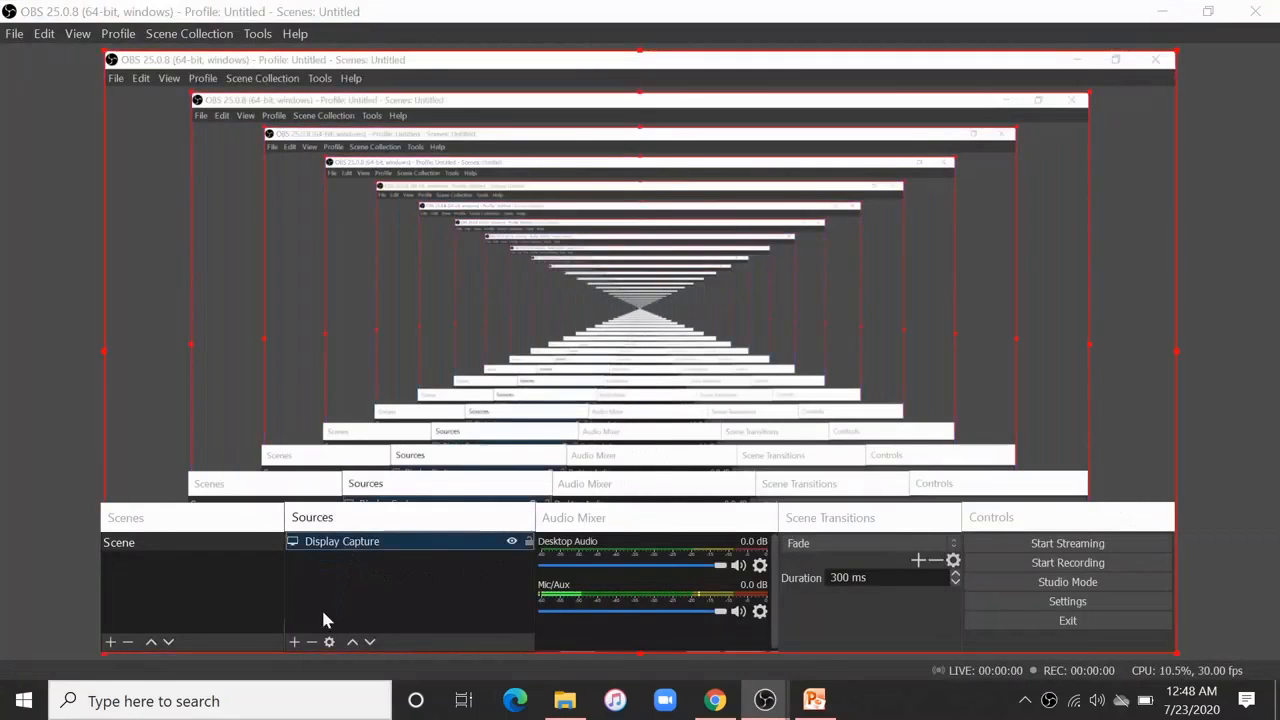
click(310, 641)
click(728, 381)
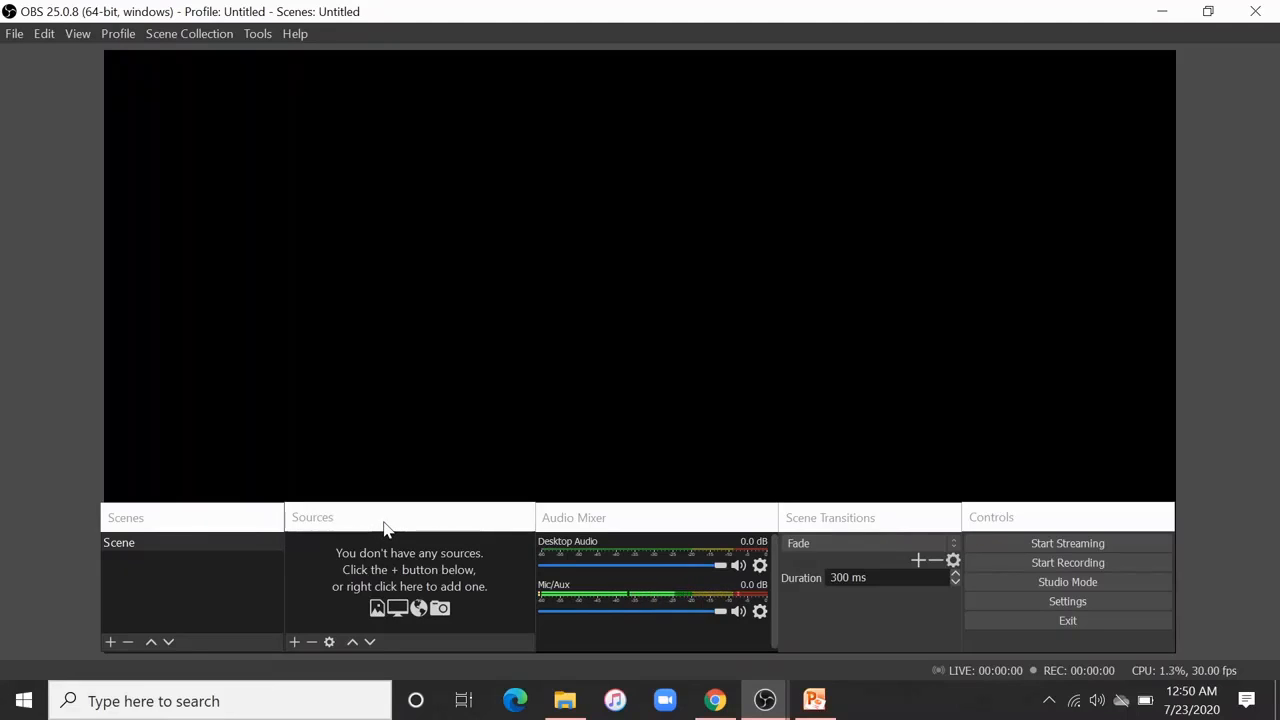
click(295, 643)
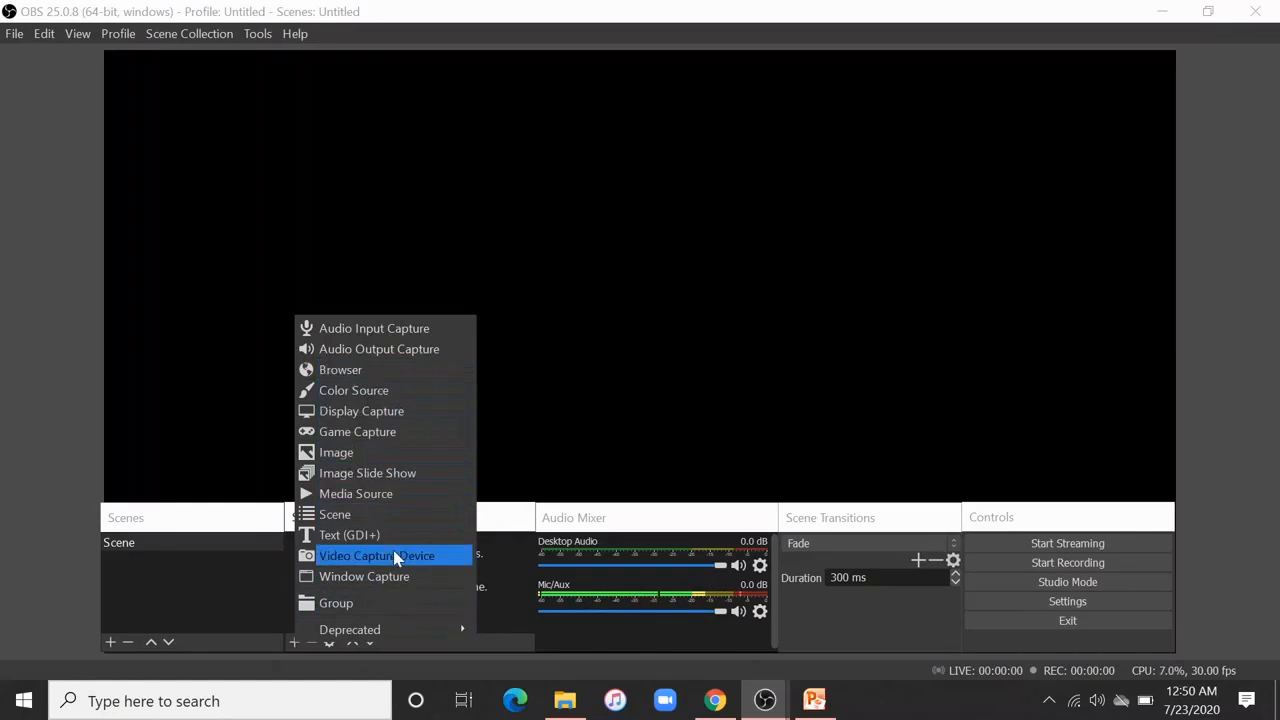
click(499, 422)
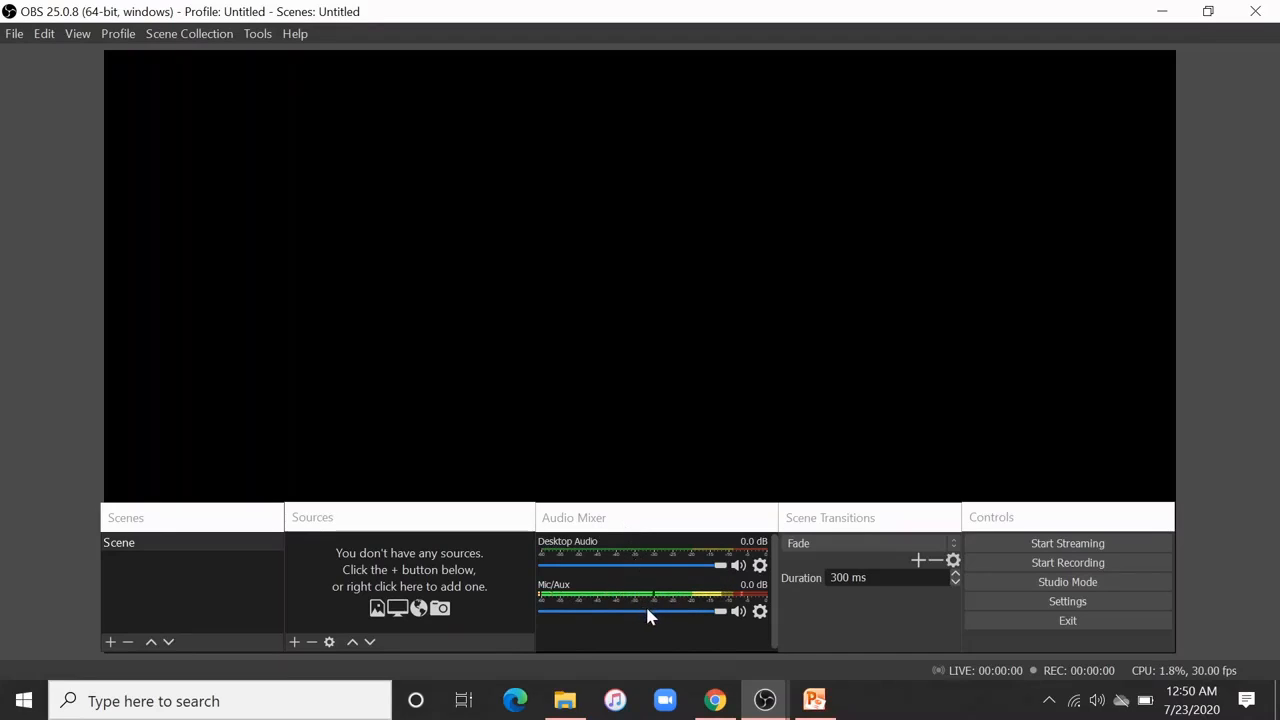
Set the Mic/Aux audio device to Microphone (Realtek Audio) in its properties.
click(760, 611)
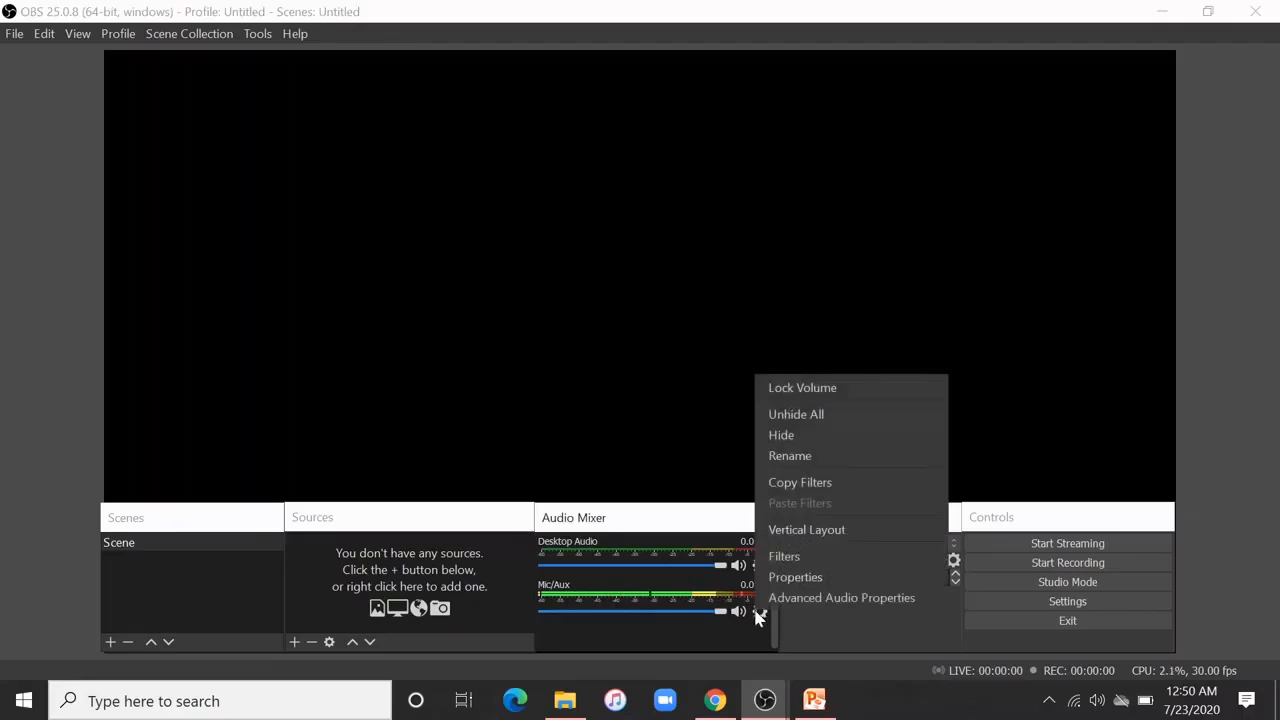
click(772, 578)
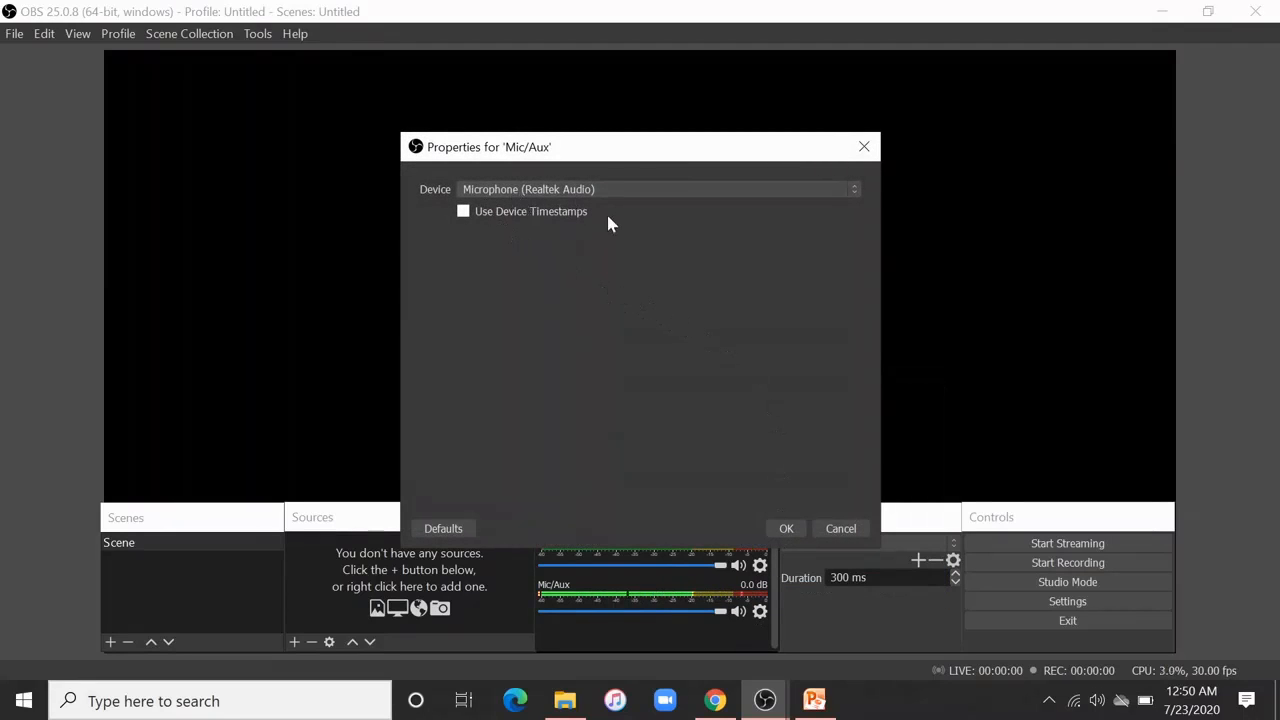
click(637, 189)
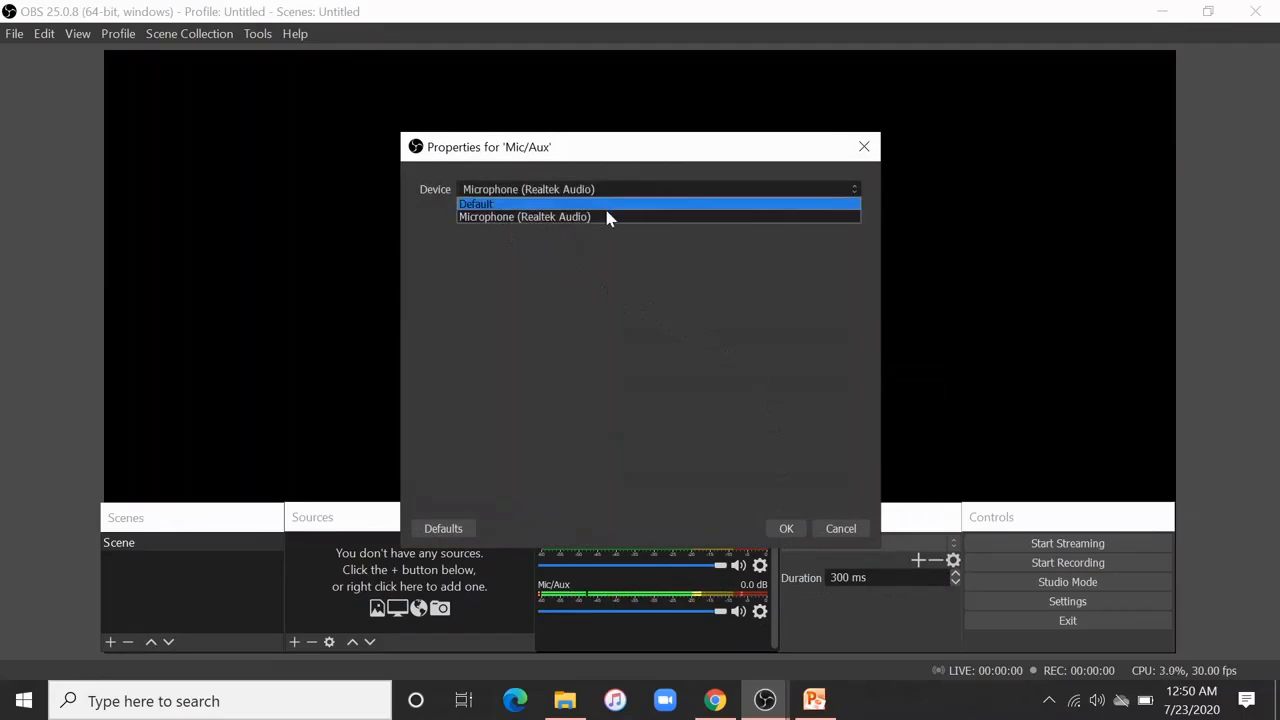
click(598, 218)
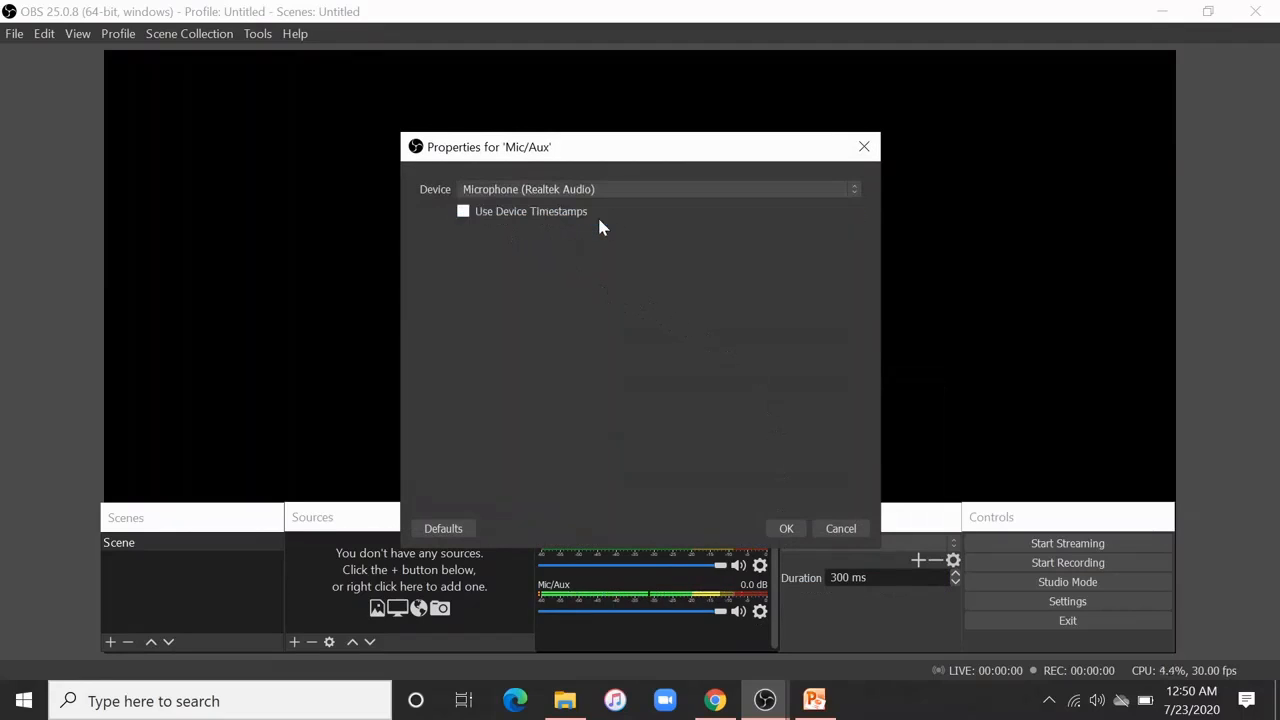
click(786, 530)
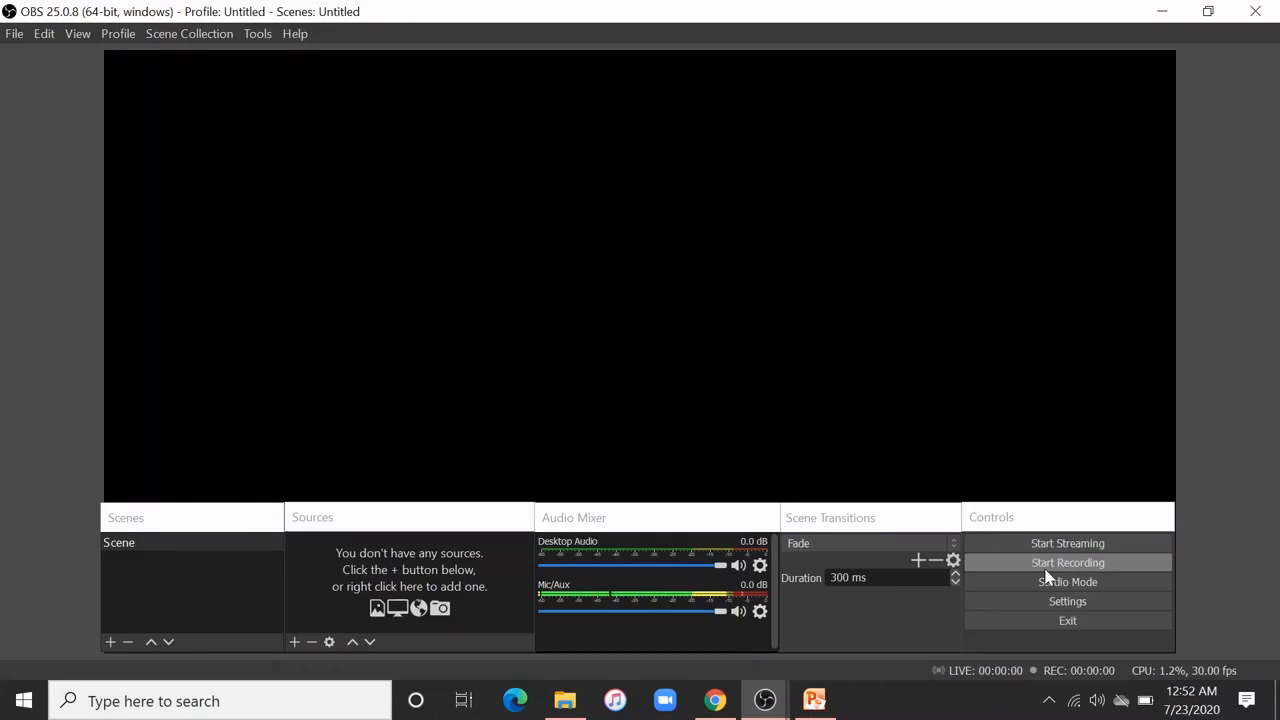
Open the OBS settings and select English as the interface language.
click(1090, 606)
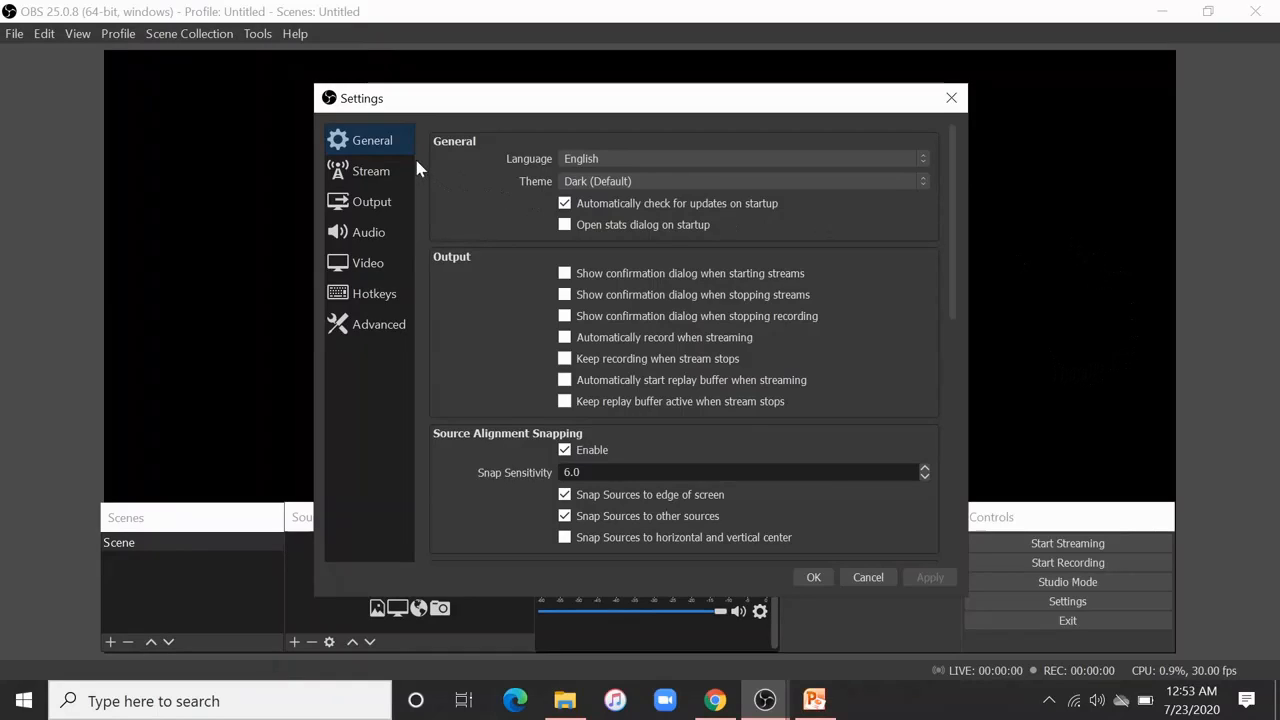
click(653, 159)
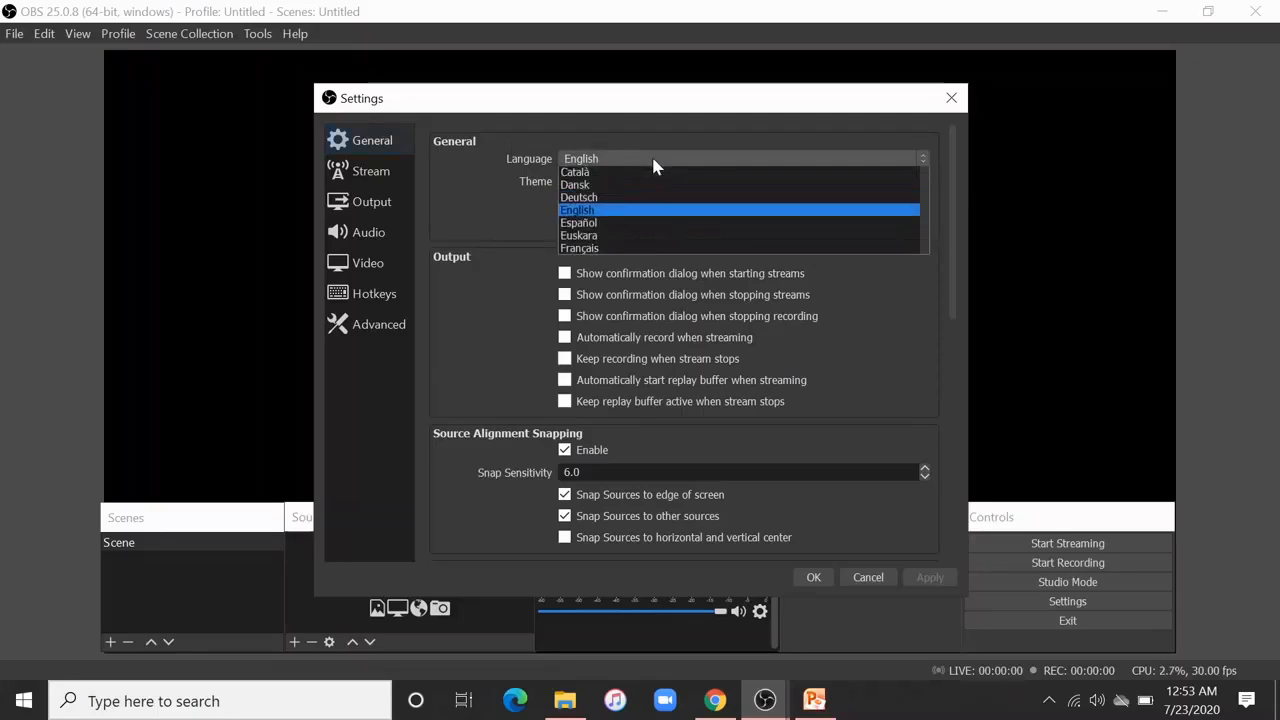
click(621, 250)
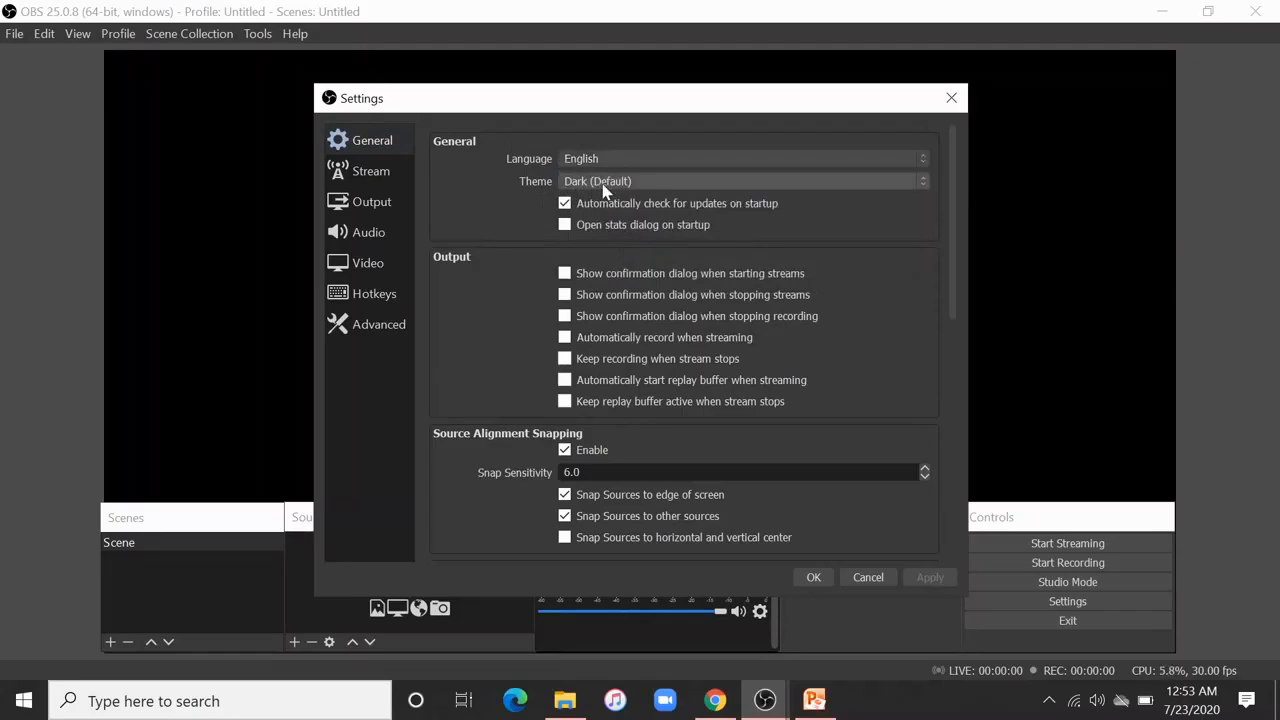
Try the Rachni interface theme and switch back to Dark (Default).
click(655, 189)
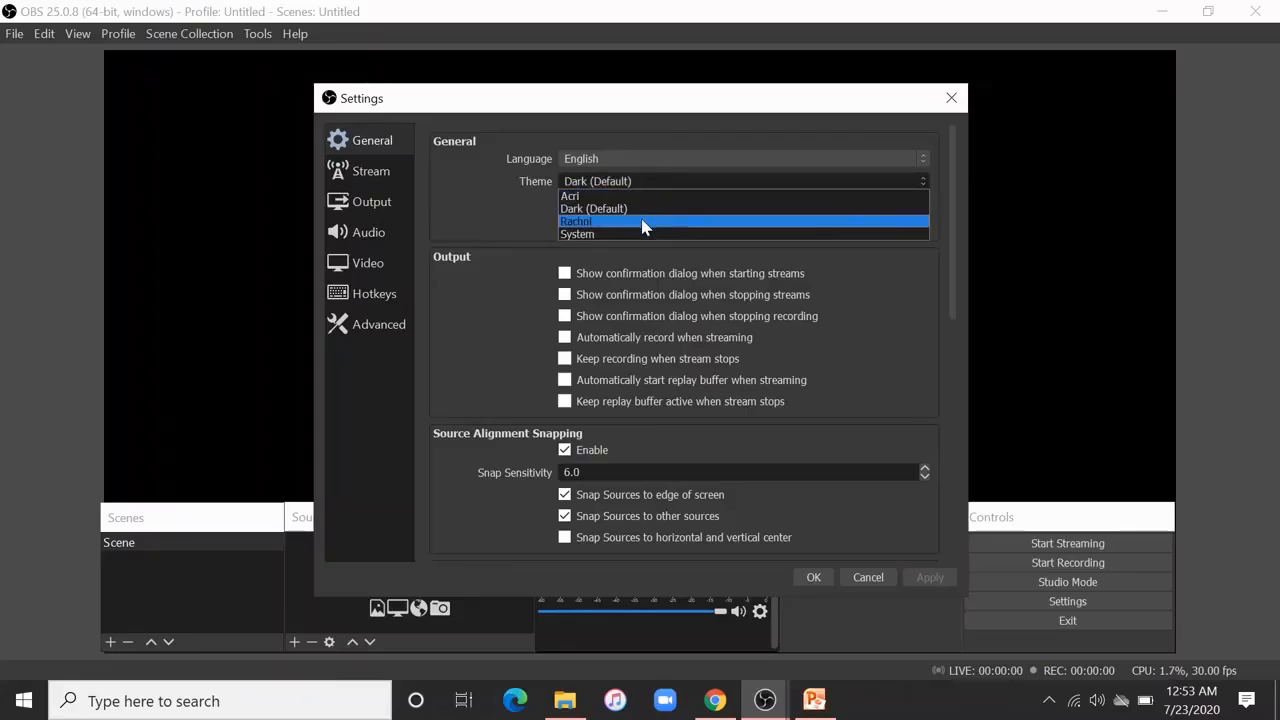
click(643, 221)
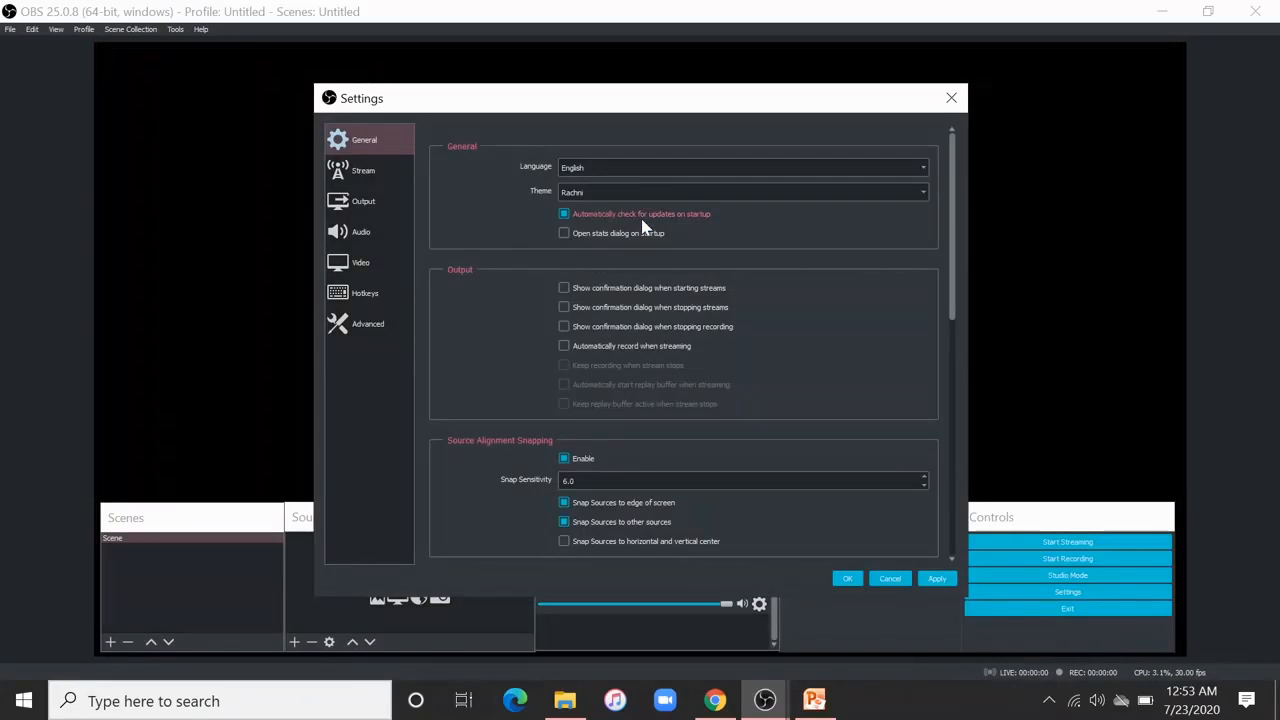
click(646, 191)
click(633, 215)
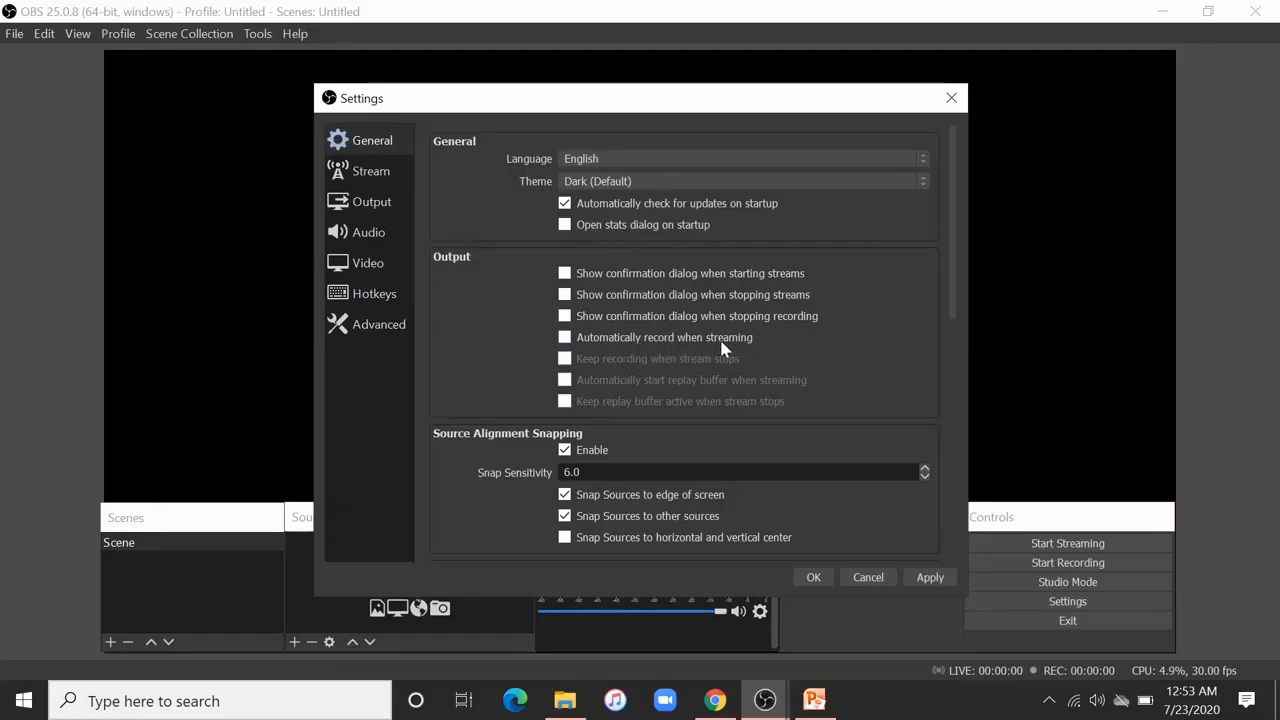
Enable automatic recording when streaming, disable it again and apply the General settings.
click(565, 340)
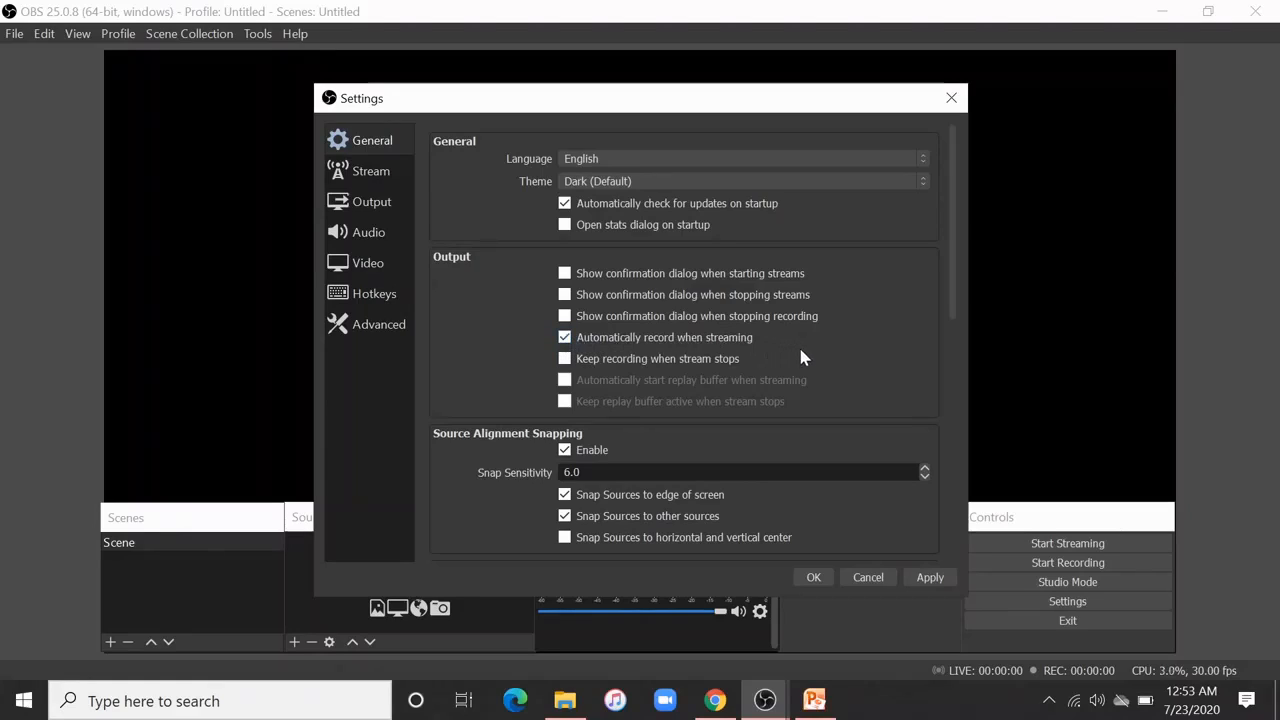
click(564, 338)
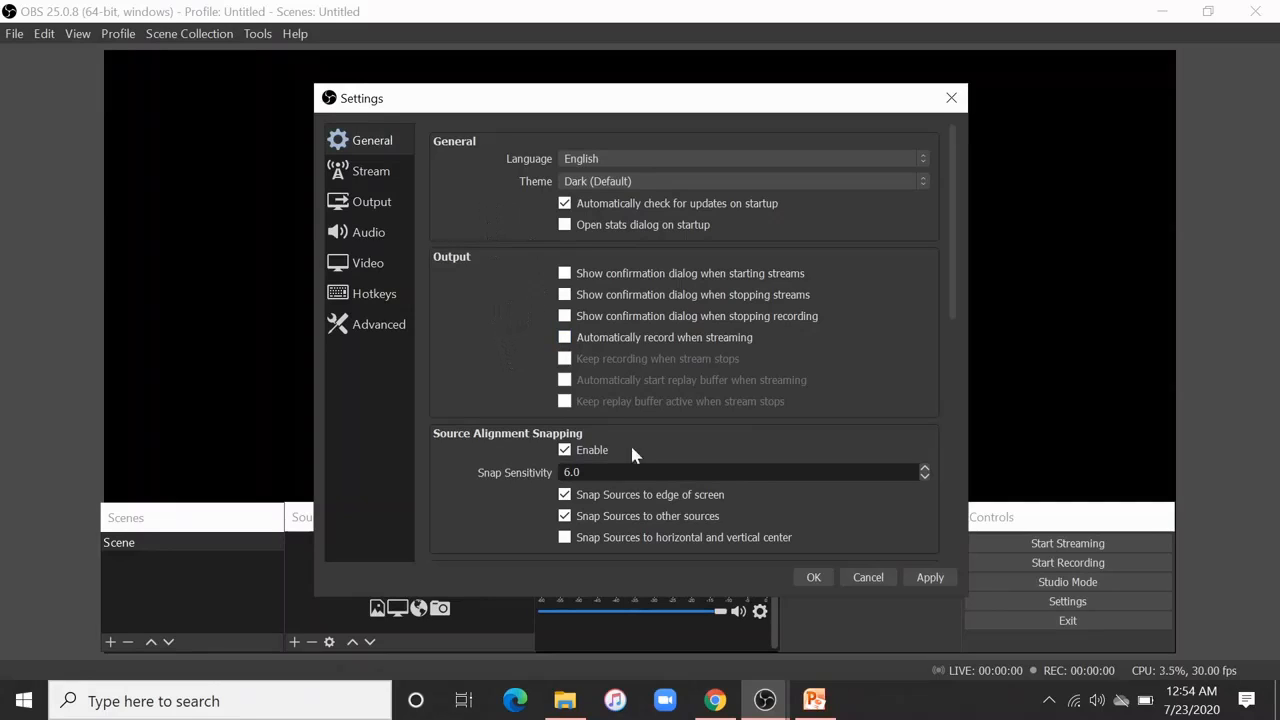
click(925, 577)
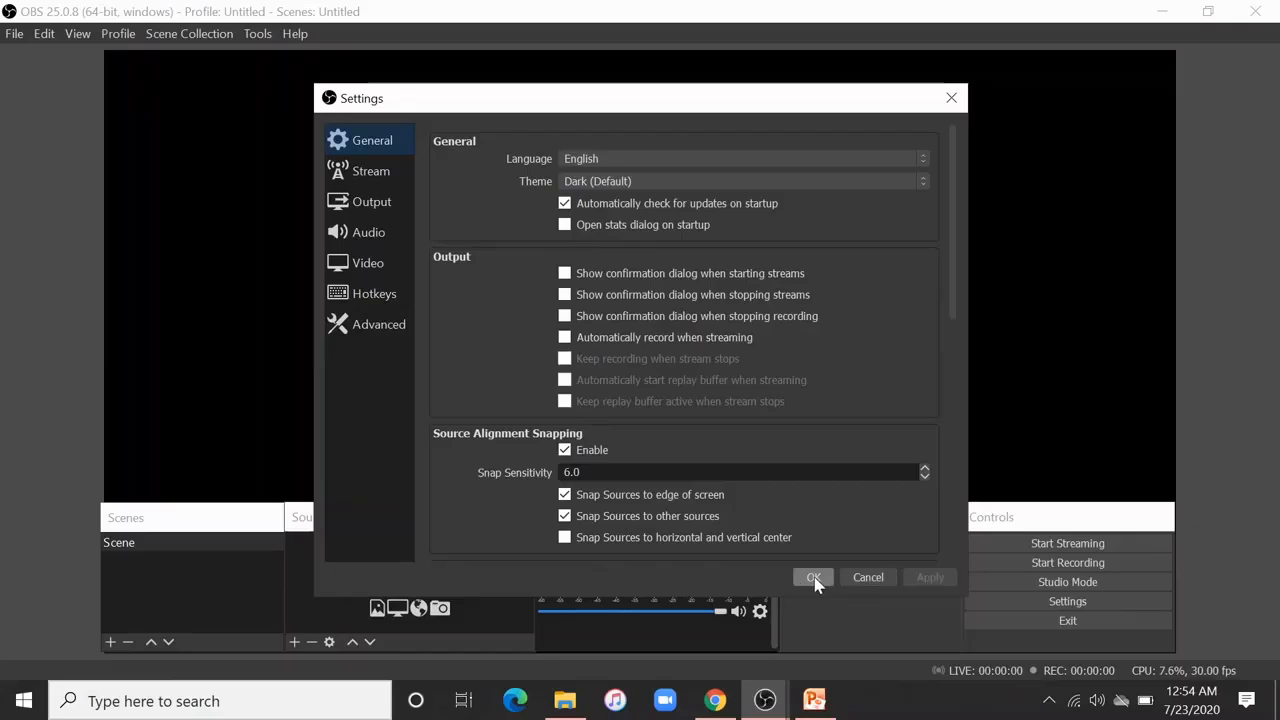
In the Stream settings, select YouTube / YouTube Gaming as the service and Primary YouTube ingest server as the server.
click(367, 181)
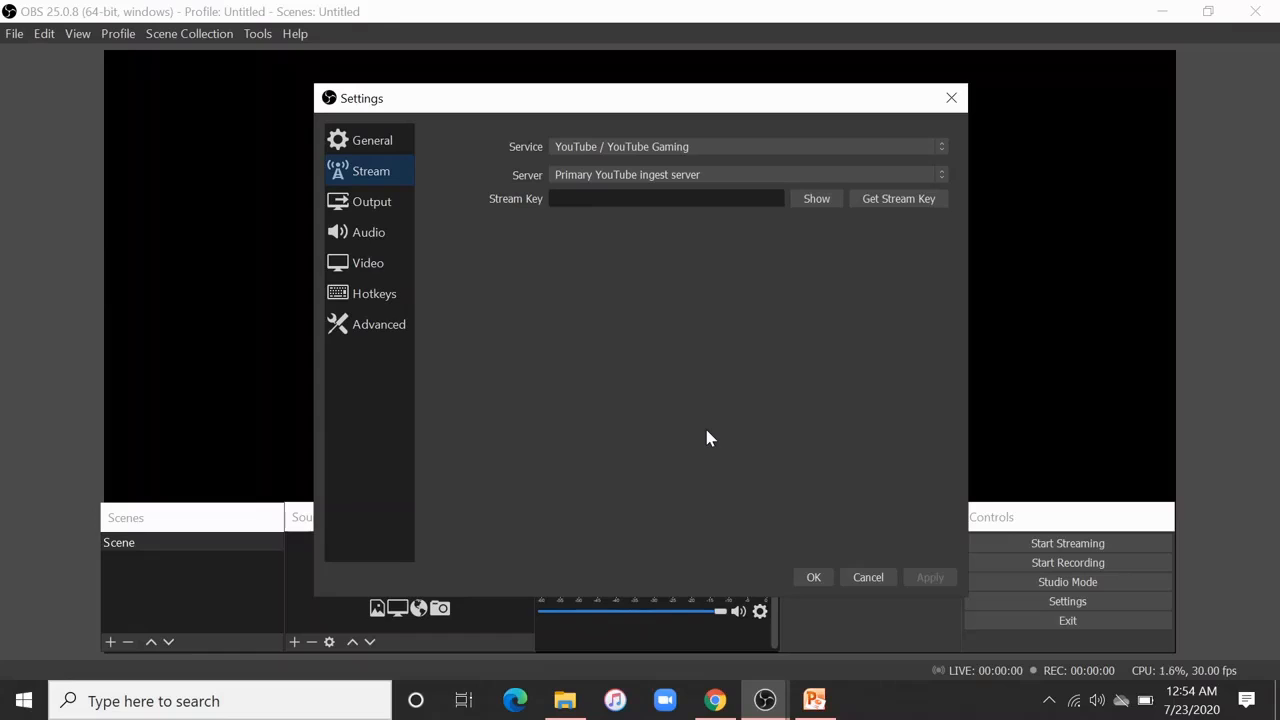
click(731, 154)
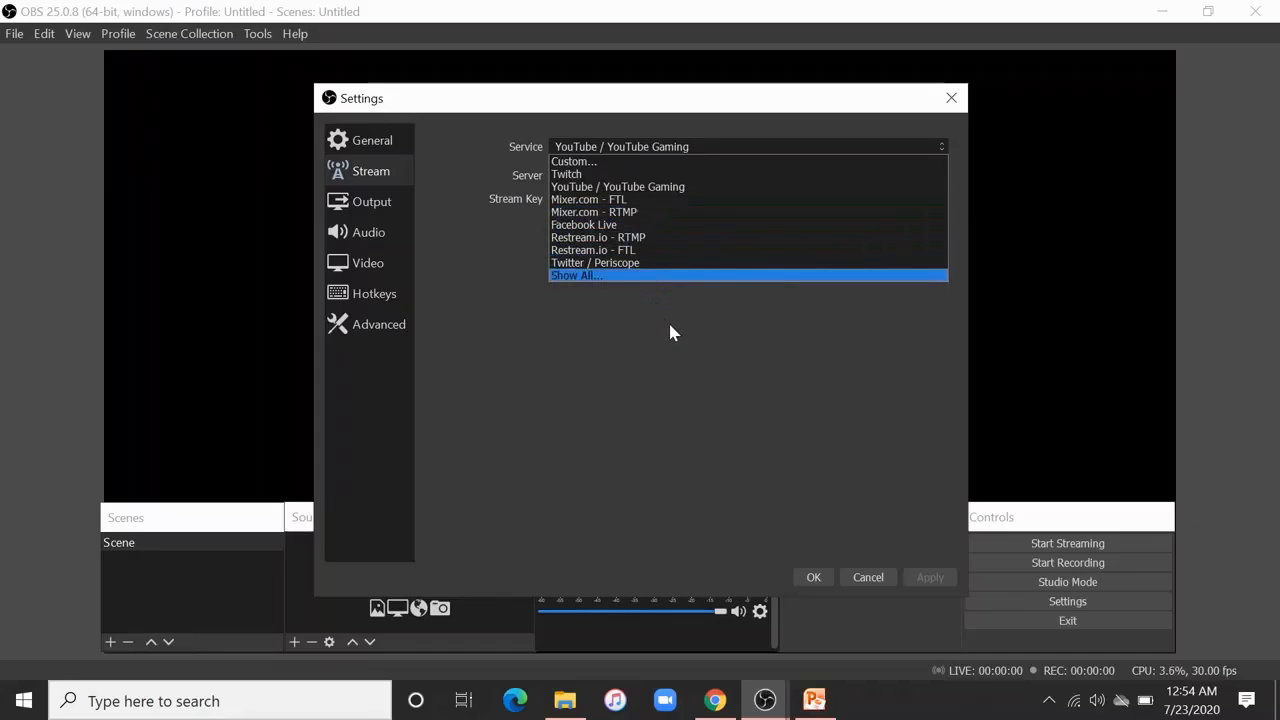
click(671, 190)
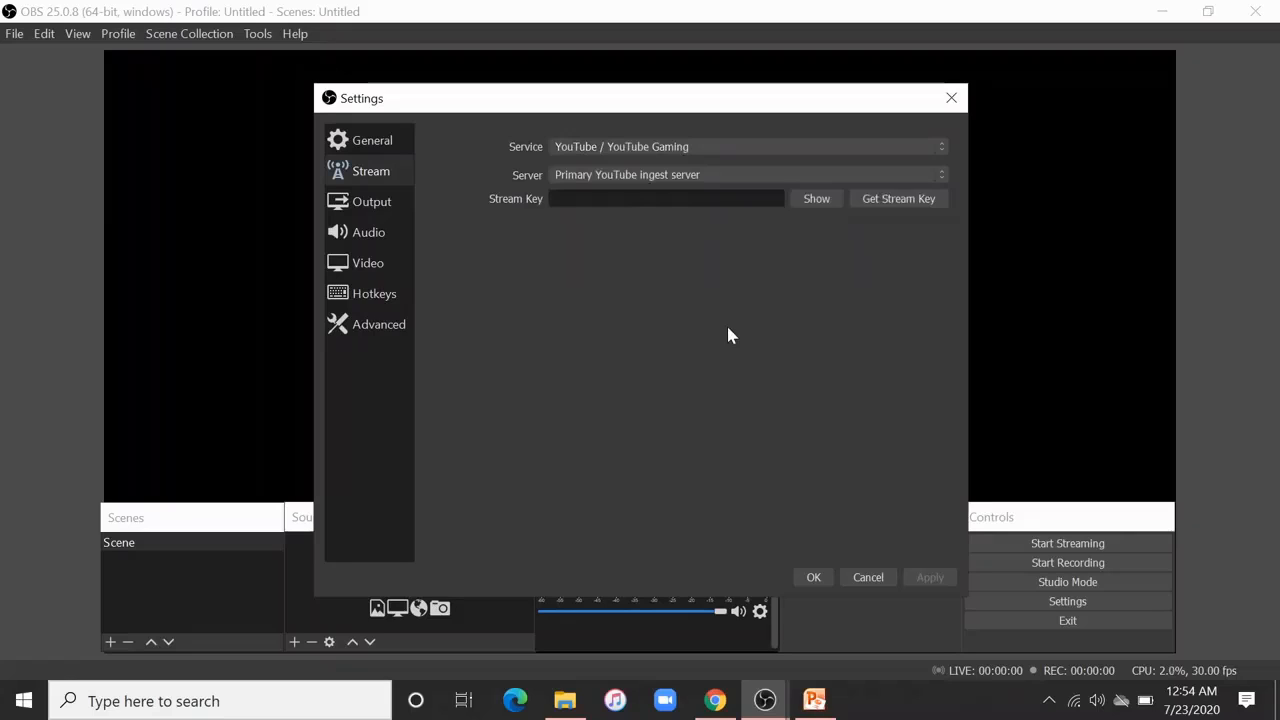
click(704, 177)
click(701, 191)
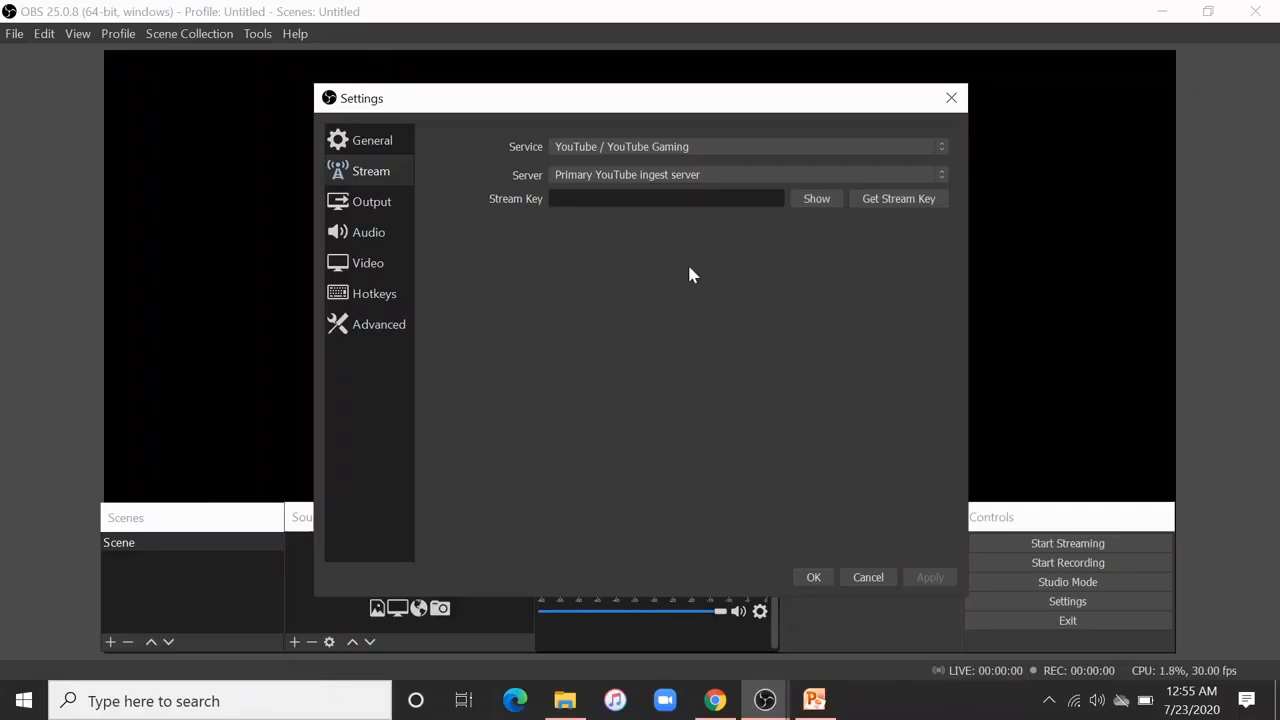
Open the Output settings and check the available streaming encoders.
click(372, 203)
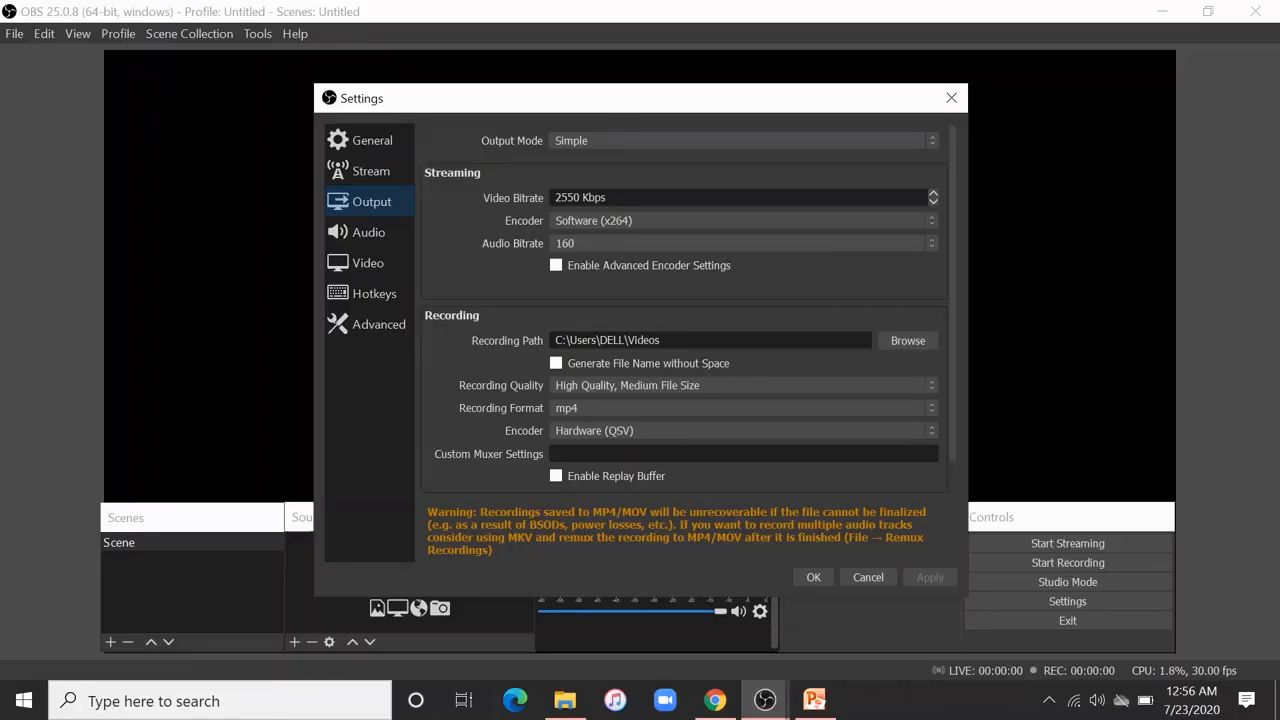
click(652, 228)
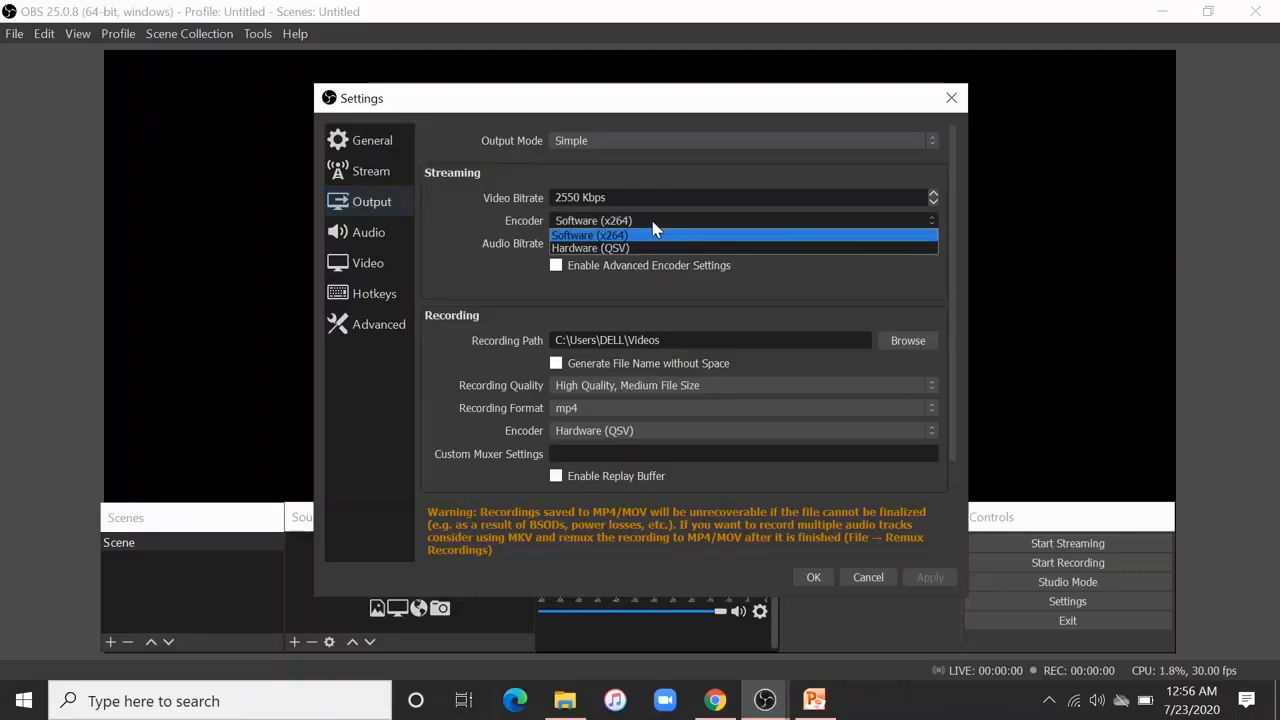
click(642, 280)
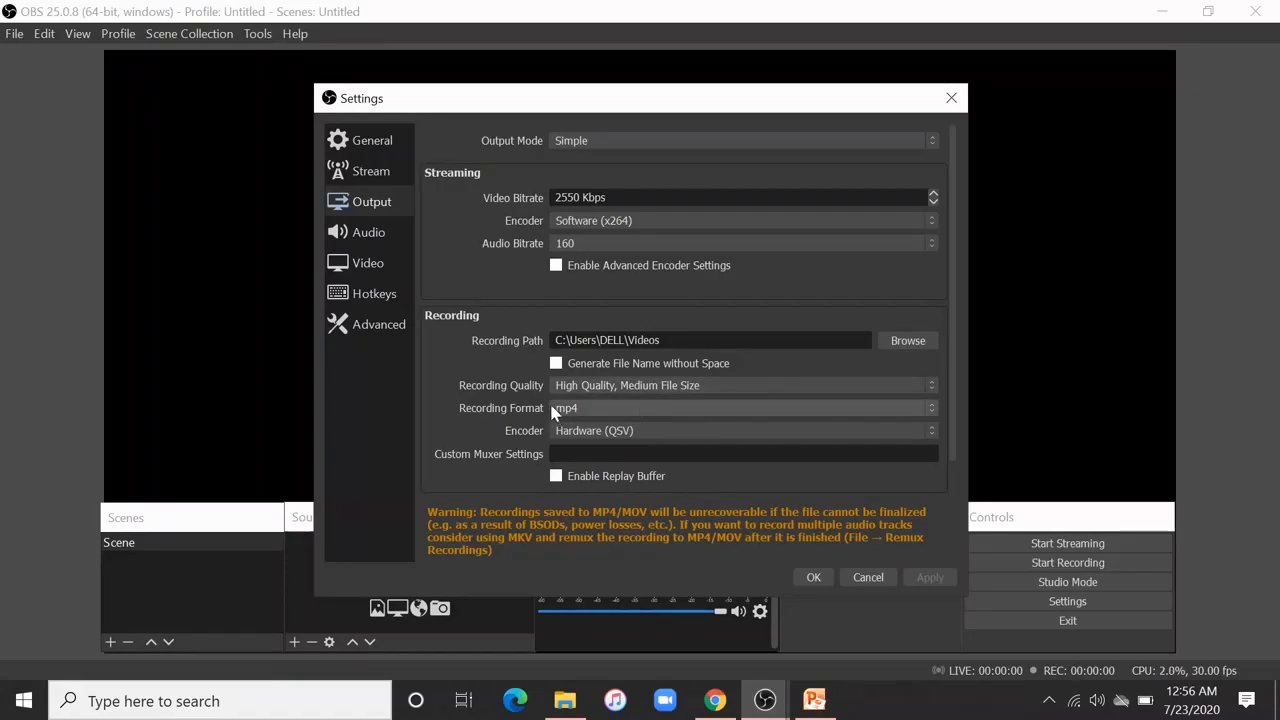
Set the recording quality to High Quality, Medium File Size and the recording format to mp4.
click(690, 388)
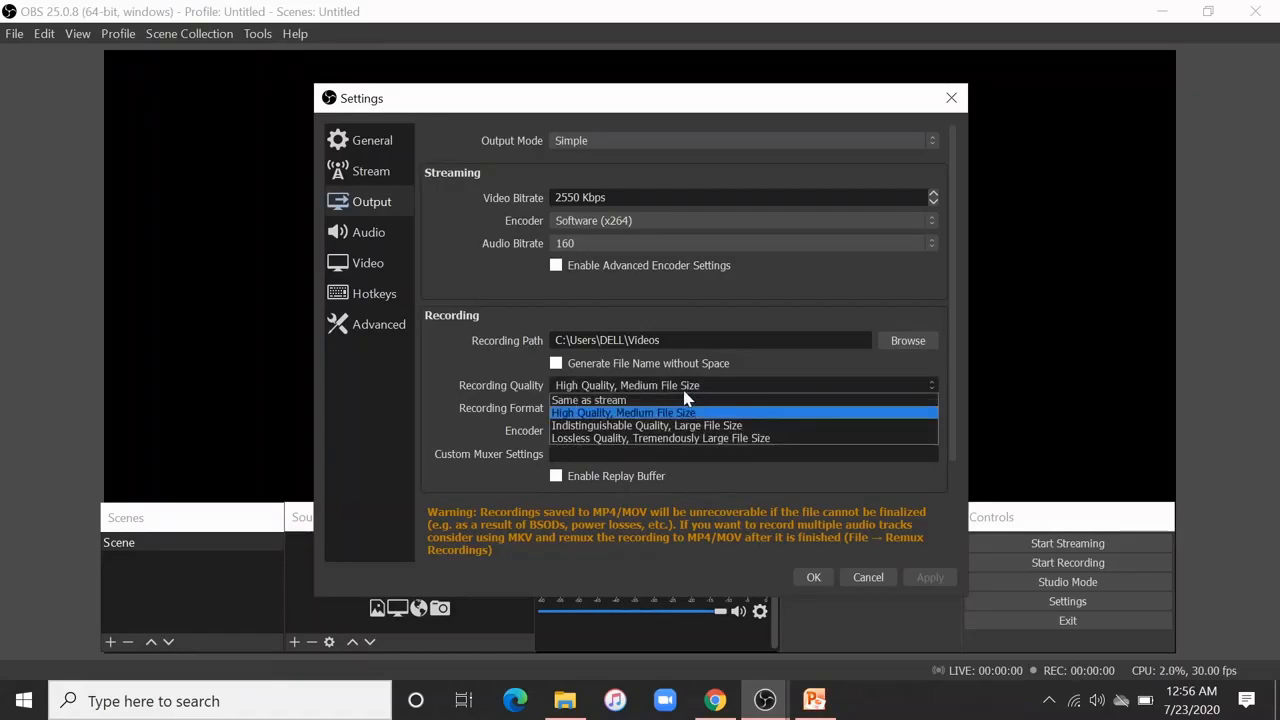
click(668, 410)
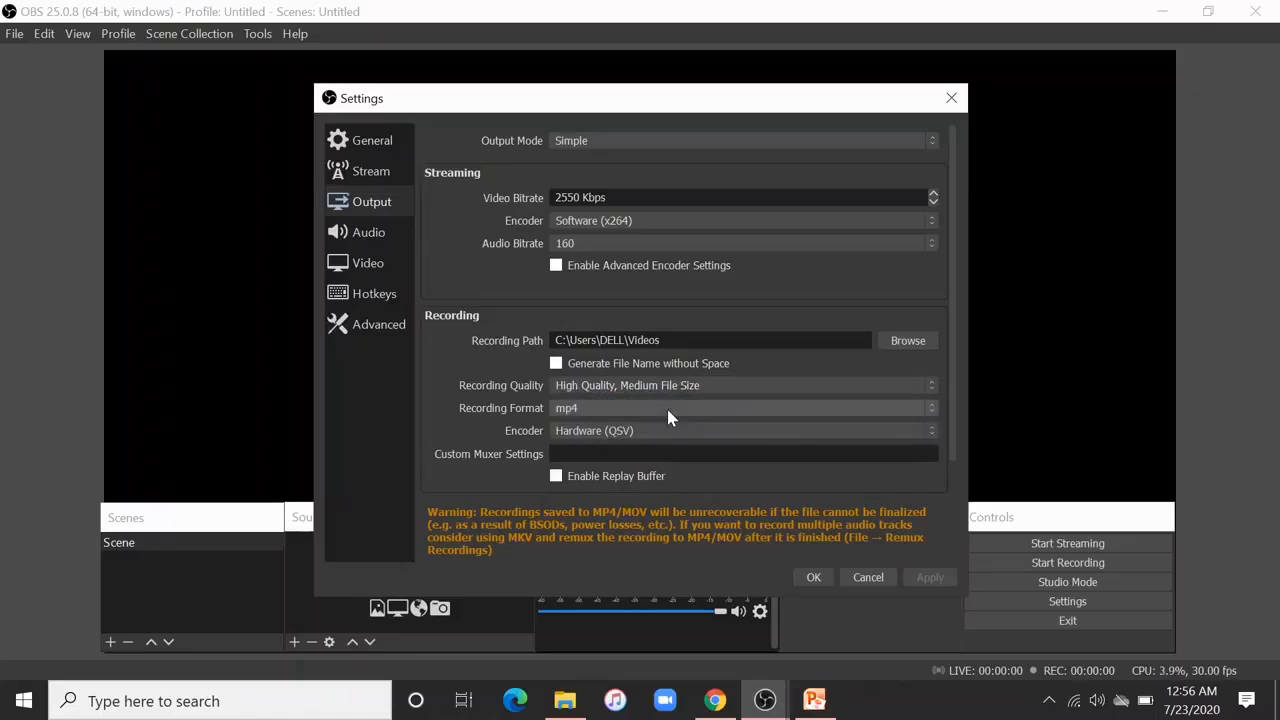
click(589, 409)
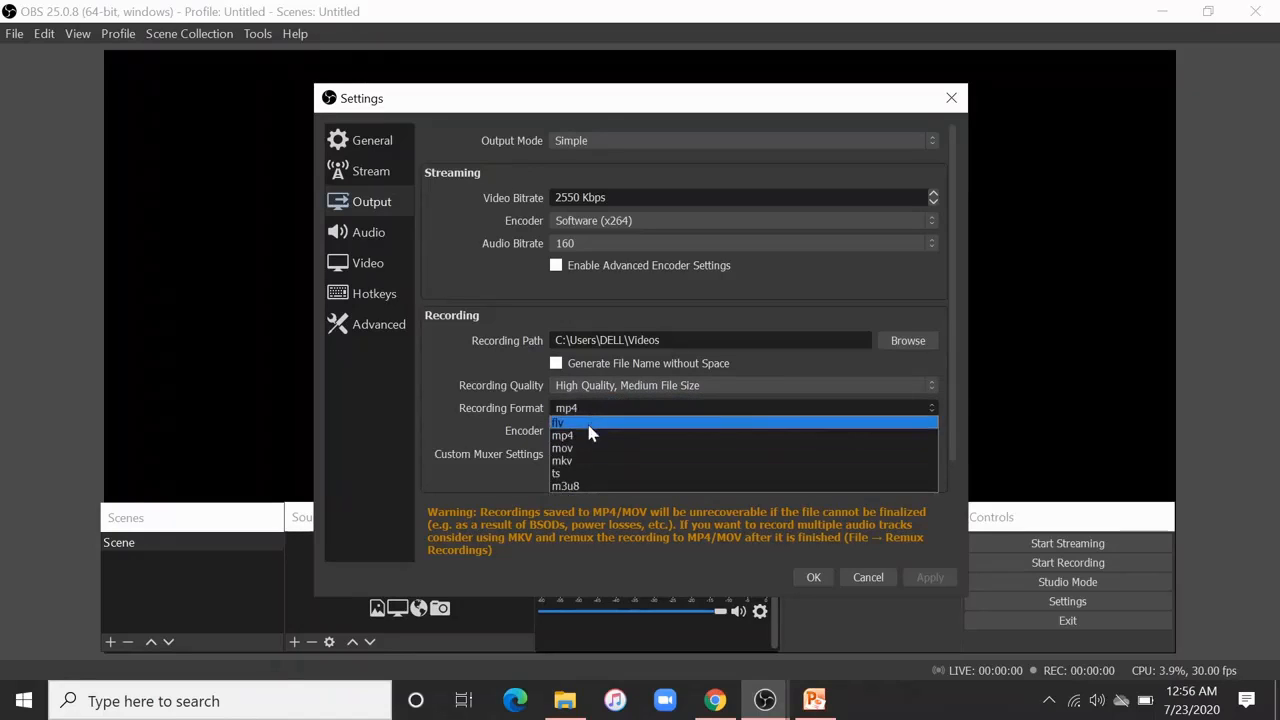
click(590, 436)
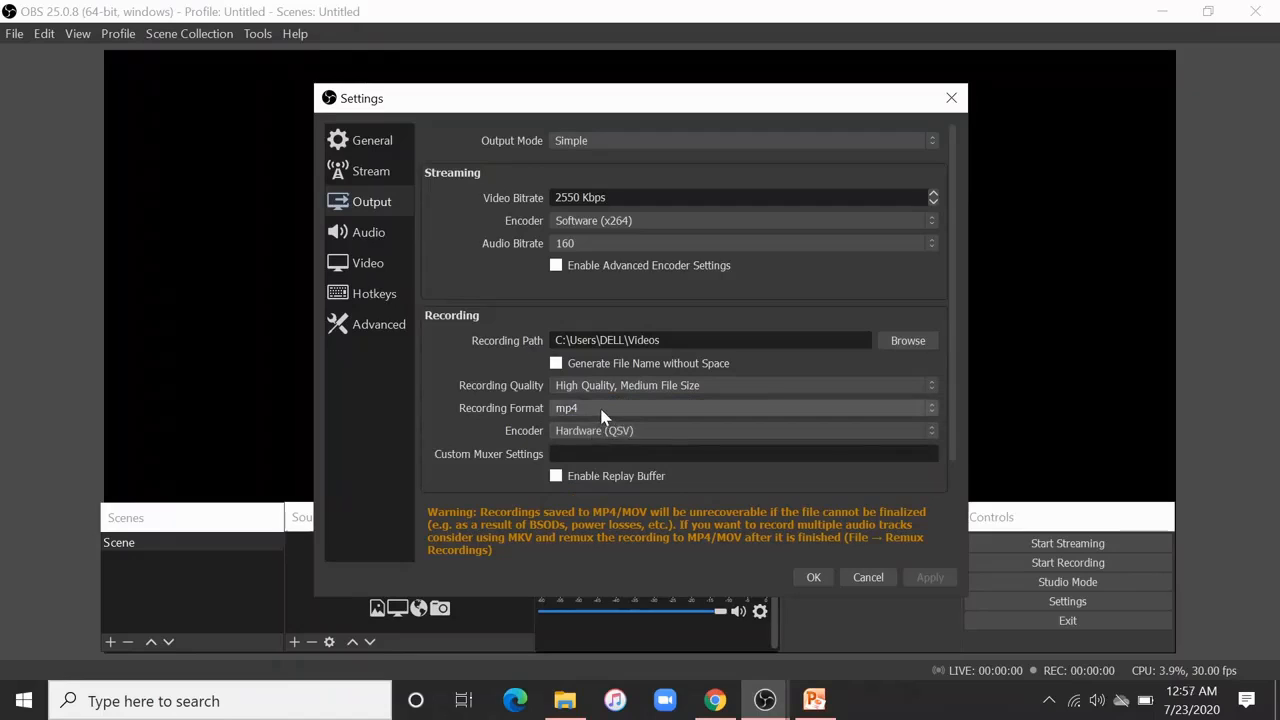
click(601, 413)
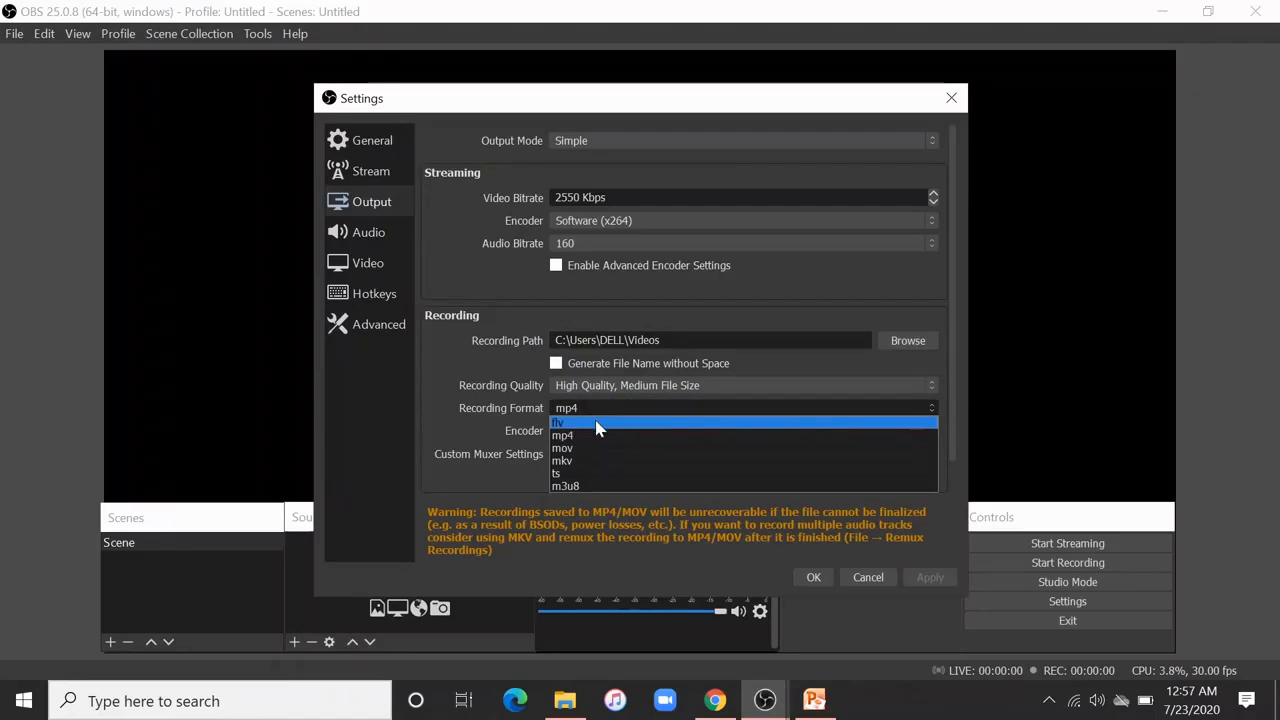
click(596, 437)
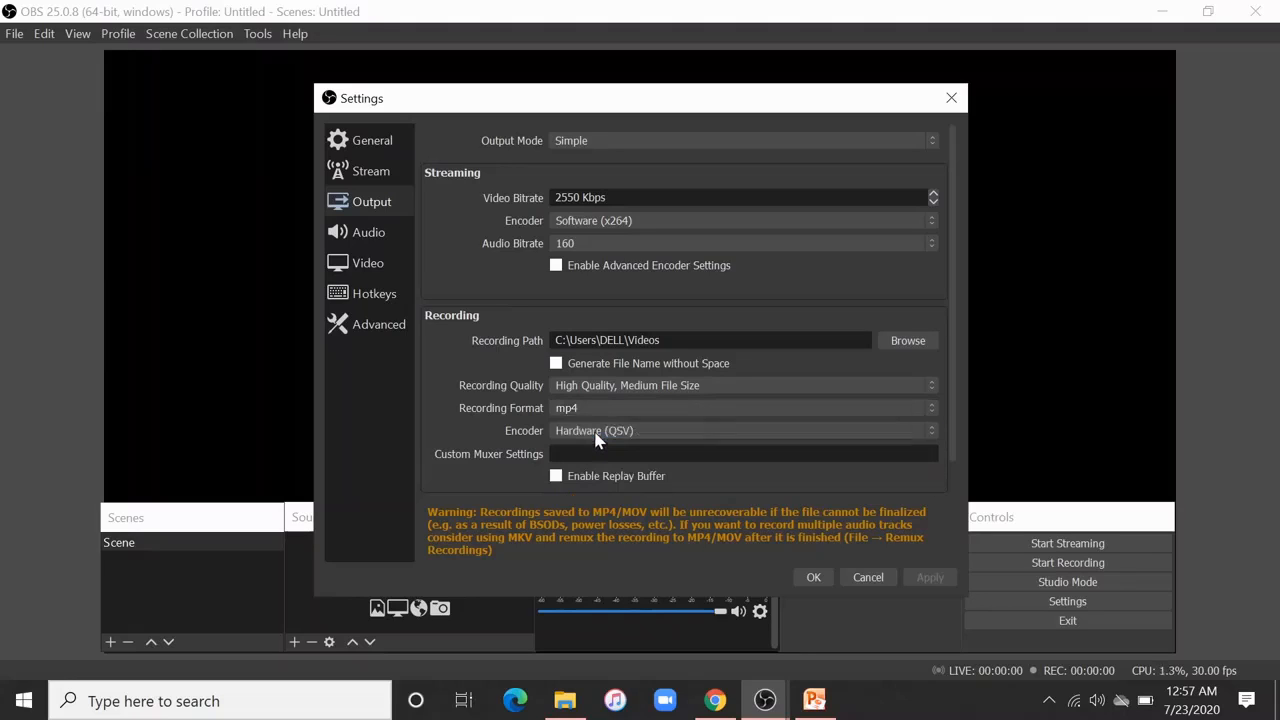
Check the recording encoder in the Output settings and the available sample rates in the Audio settings.
click(649, 432)
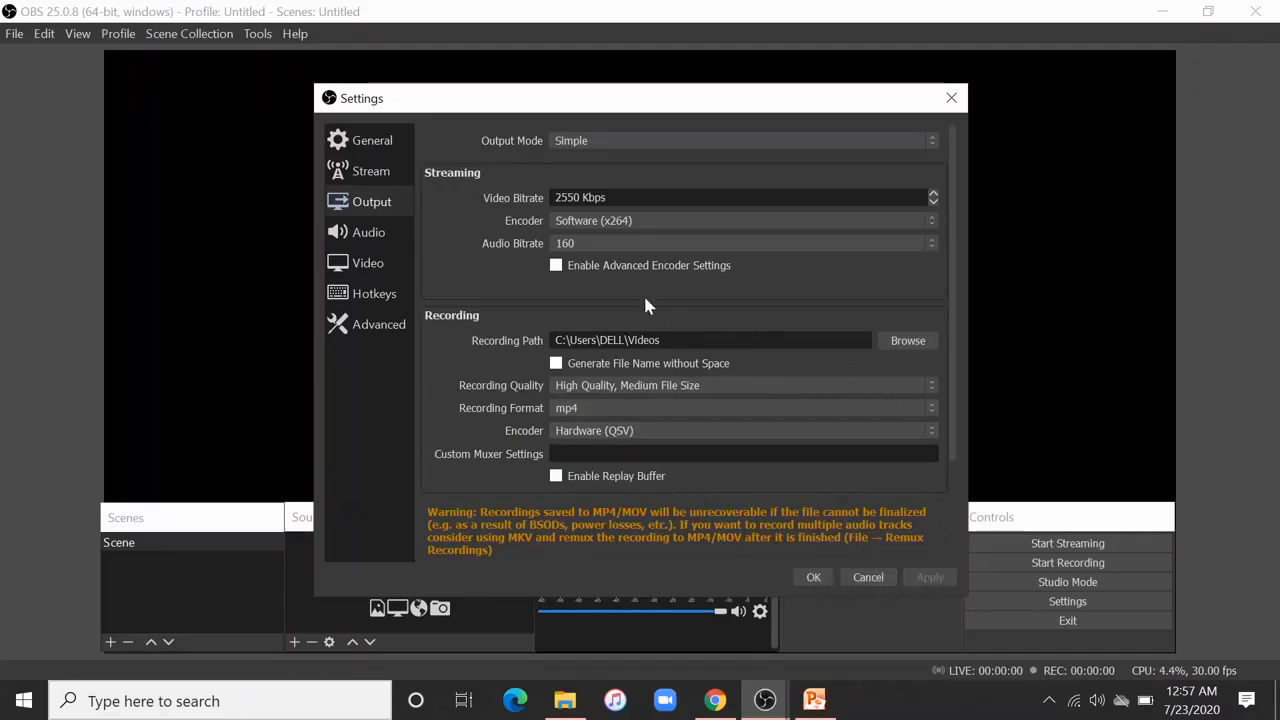
click(366, 240)
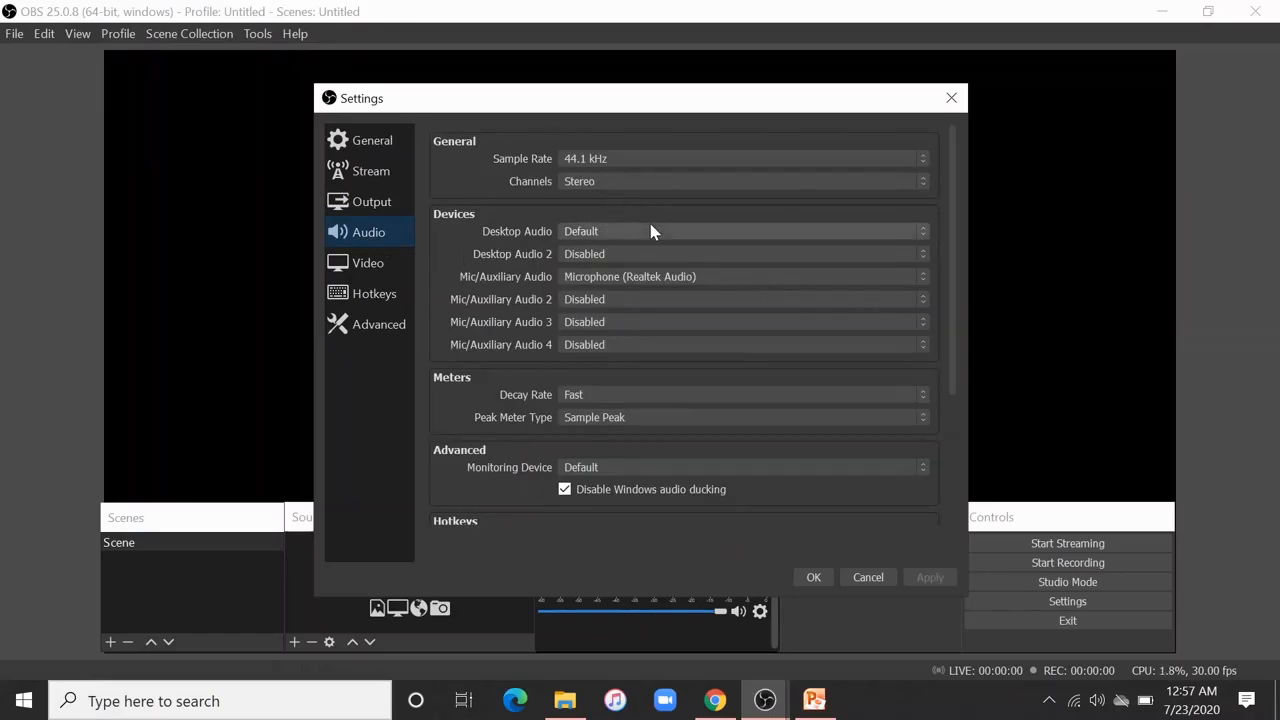
click(627, 163)
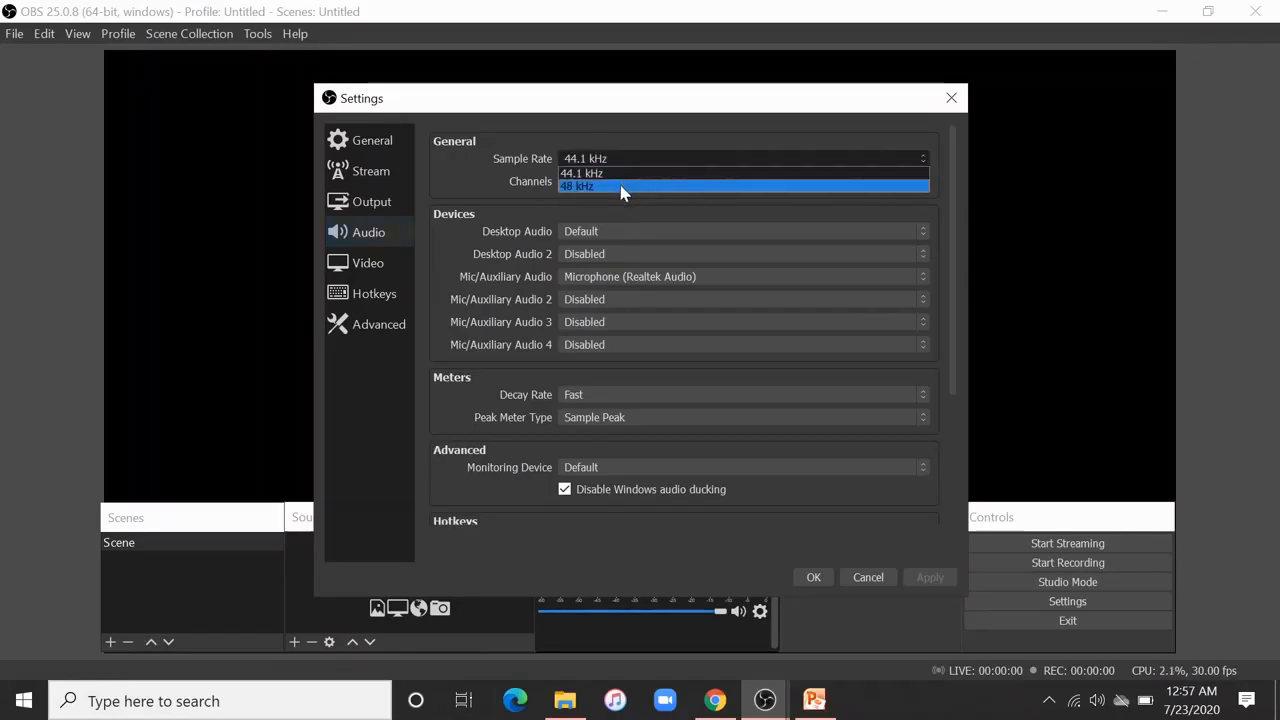
click(614, 207)
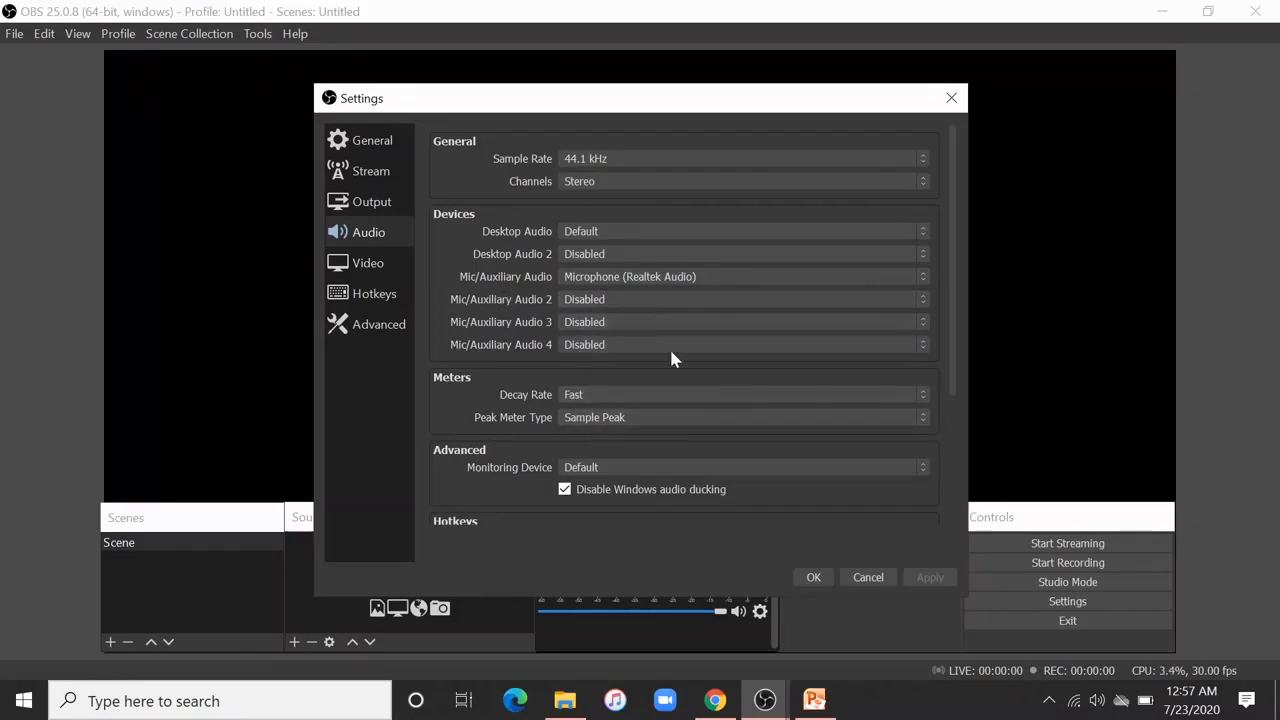
In the Video settings, choose 30 as the common FPS value.
click(370, 266)
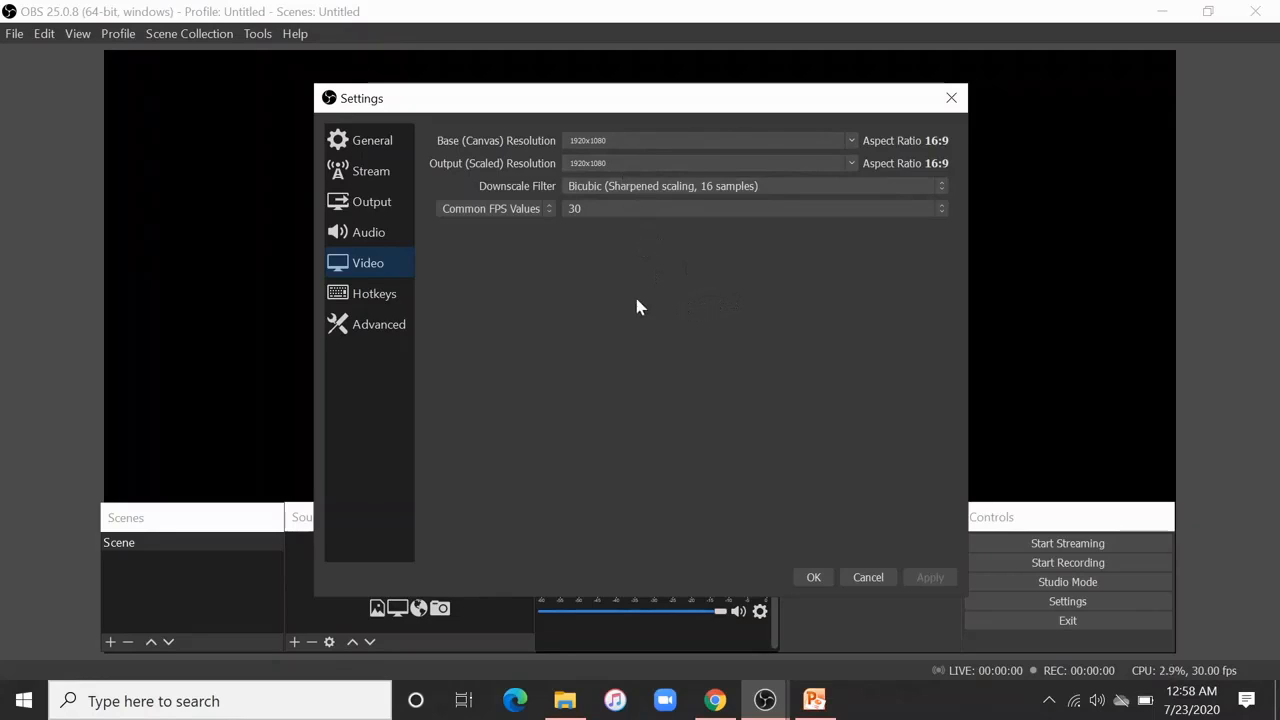
click(628, 212)
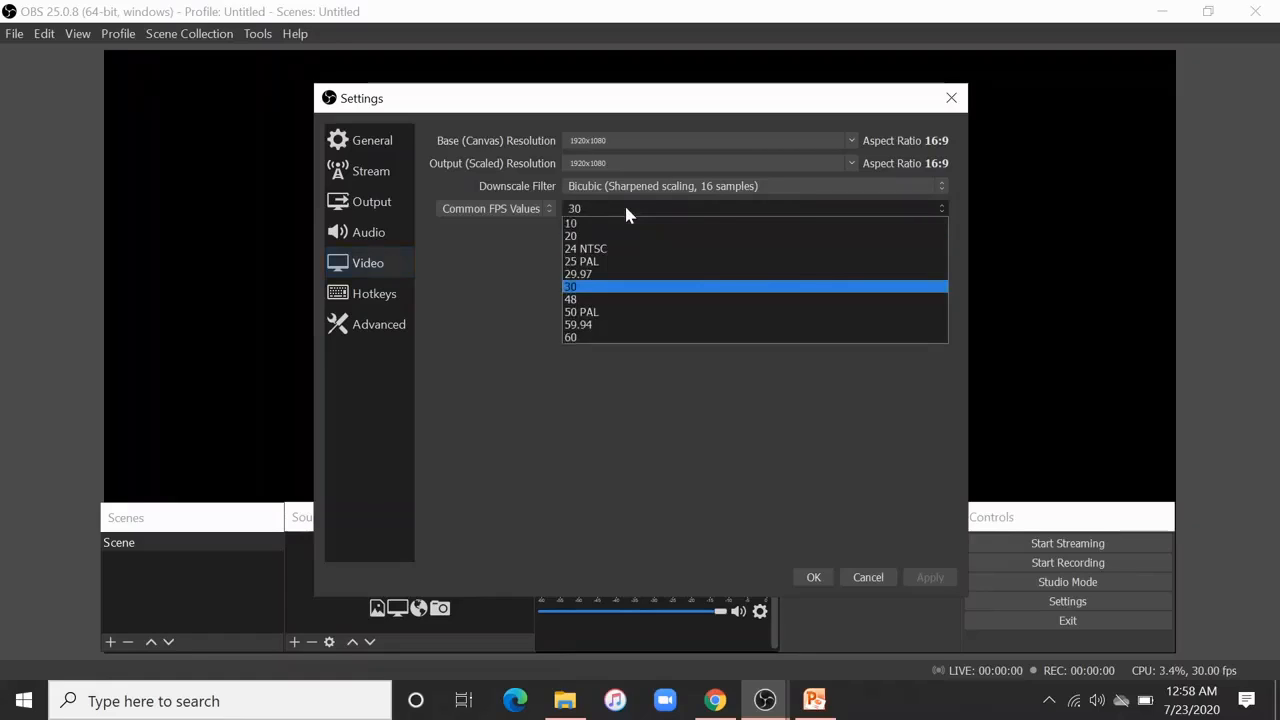
click(620, 288)
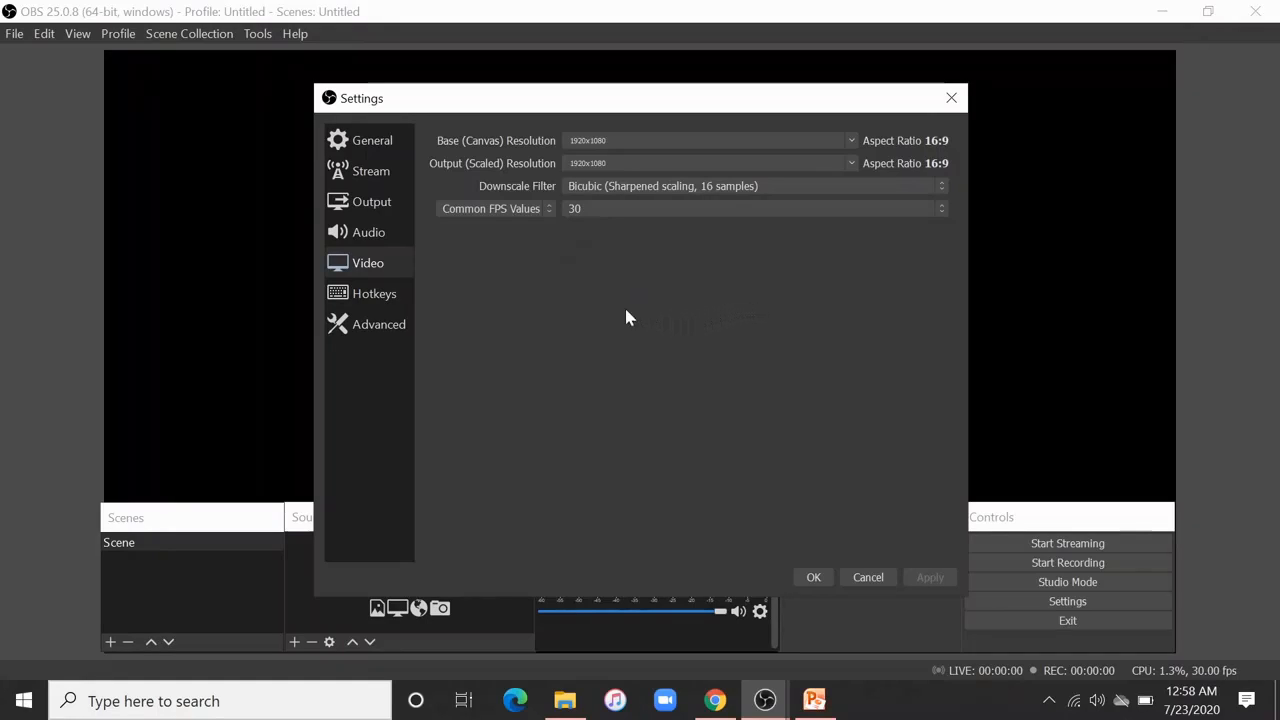
Review the Hotkeys and Advanced settings, and close the Settings dialog with the changes accepted.
click(368, 294)
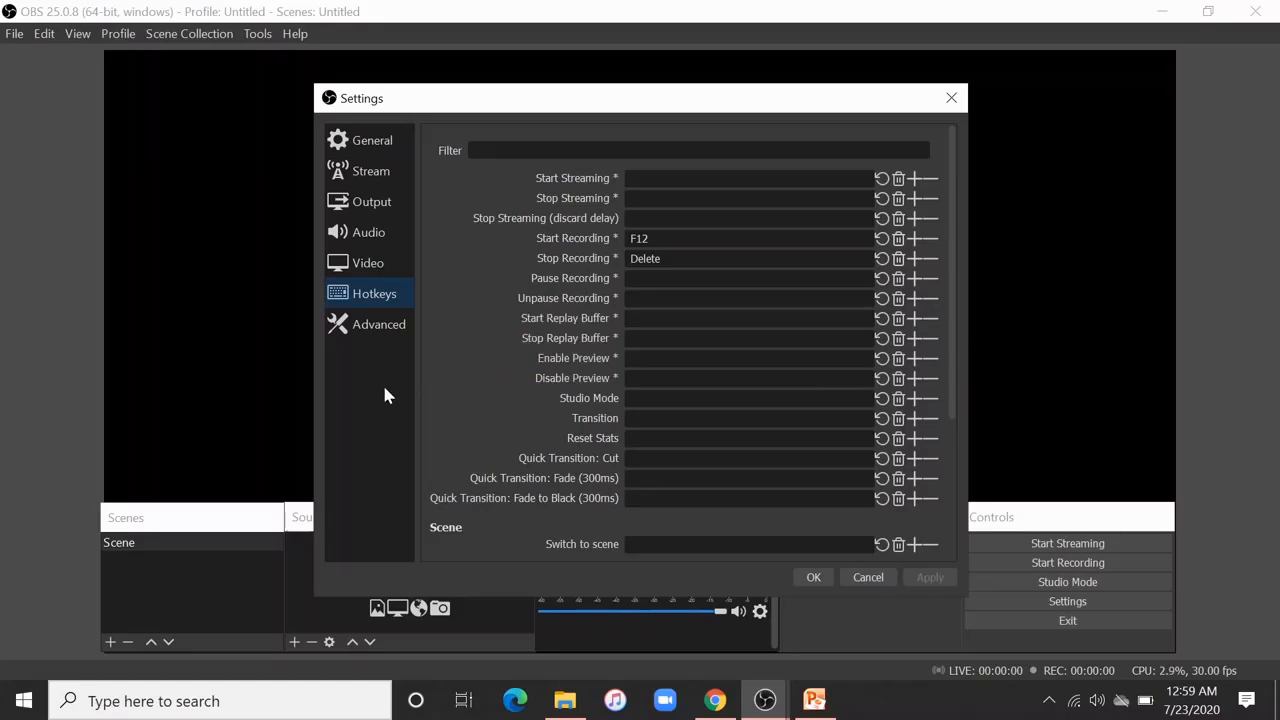
click(350, 328)
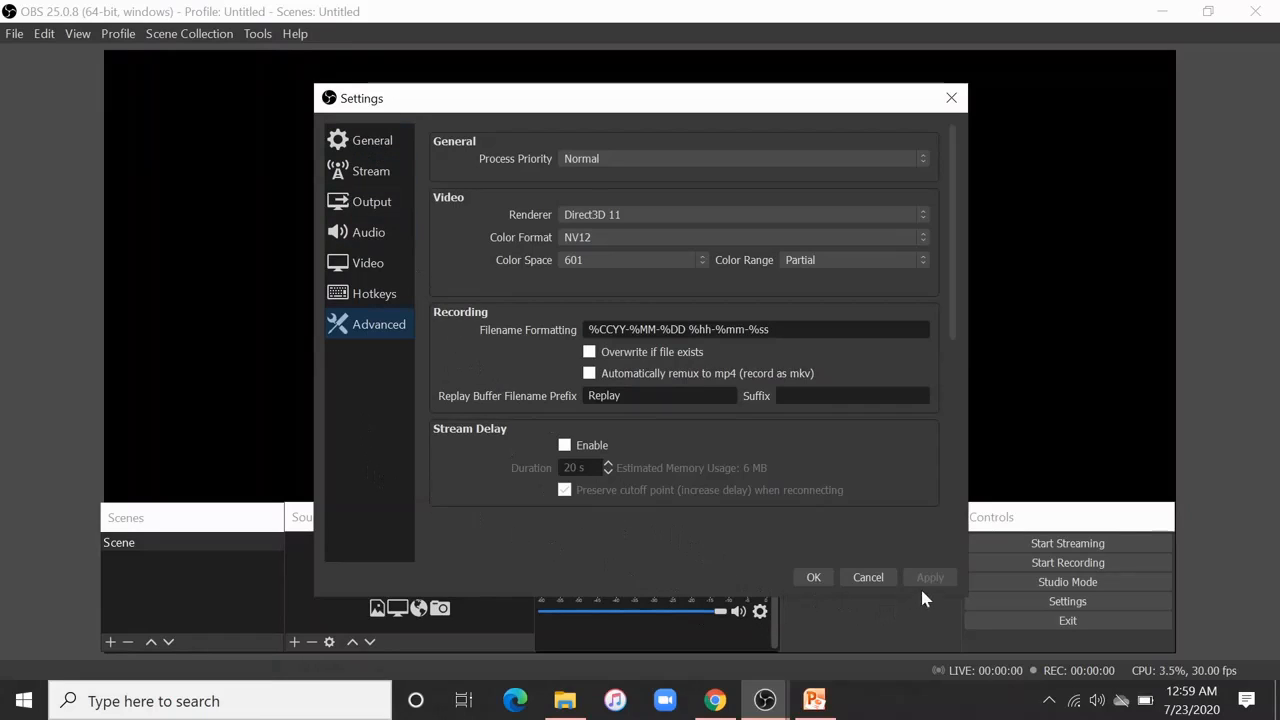
click(813, 580)
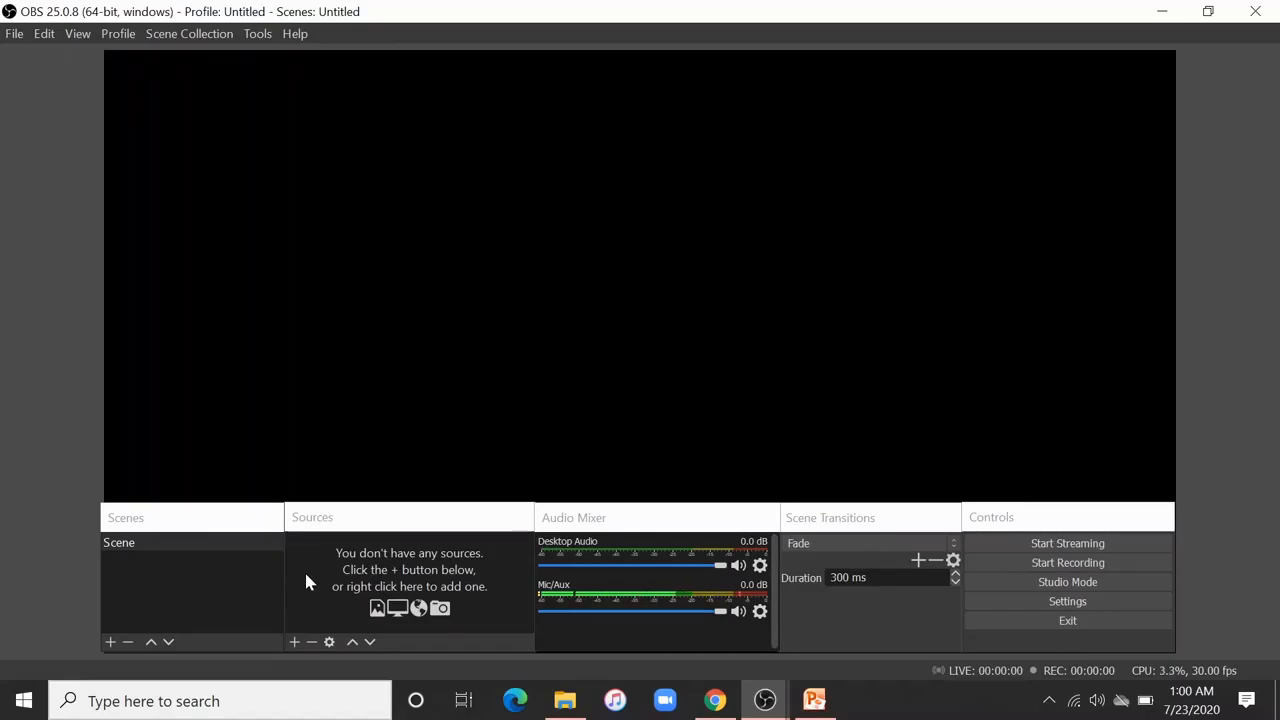
Add a new Video Capture Device source to the scene using the Integrated Webcam with its default properties.
click(295, 645)
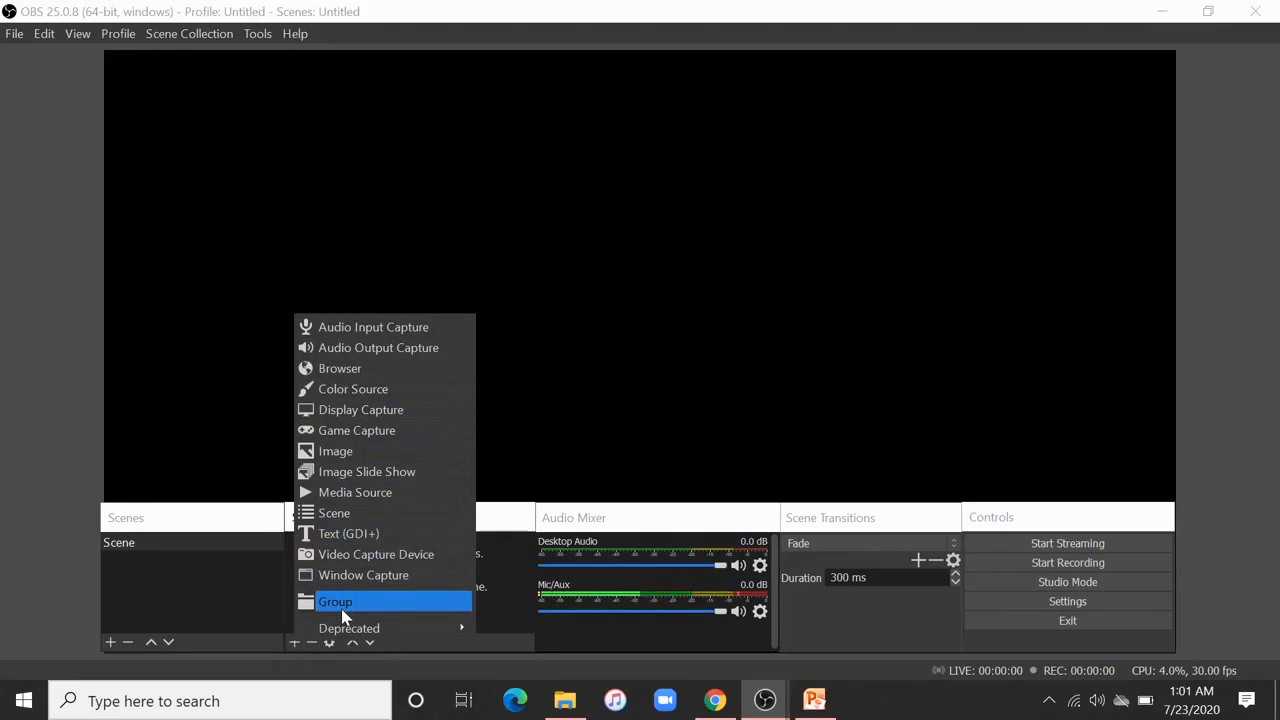
click(360, 557)
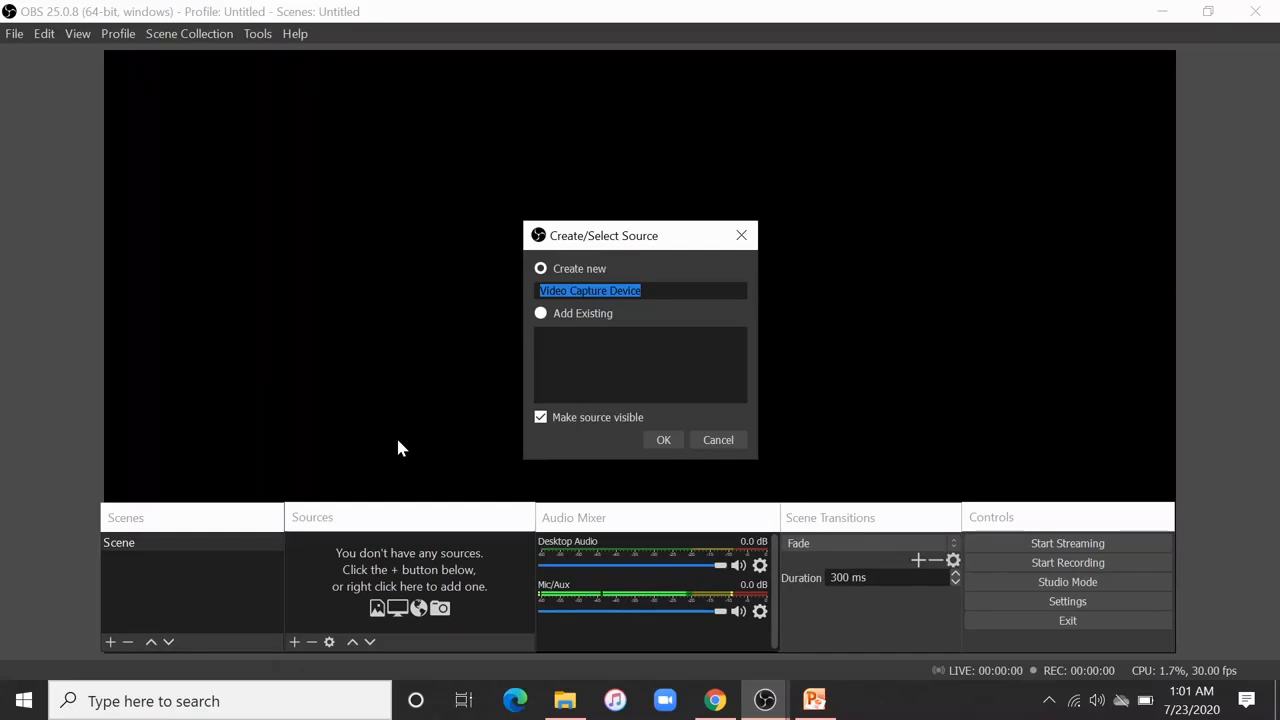
click(662, 441)
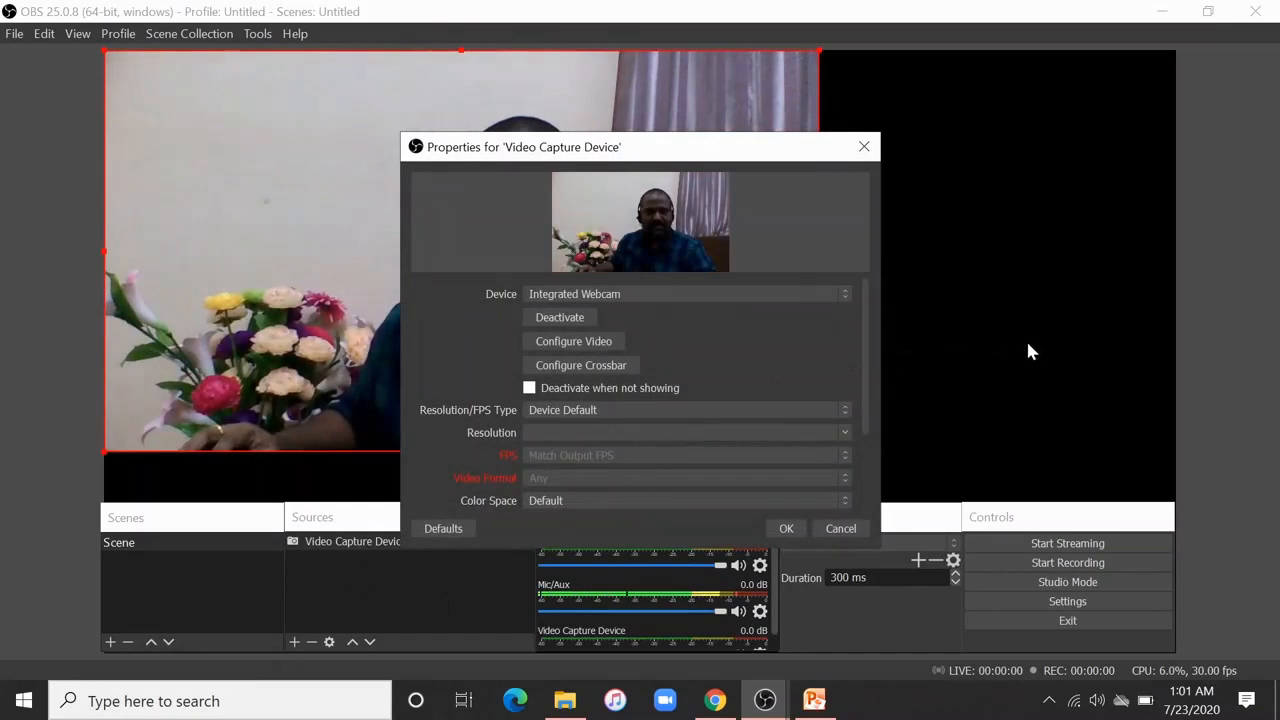
click(786, 531)
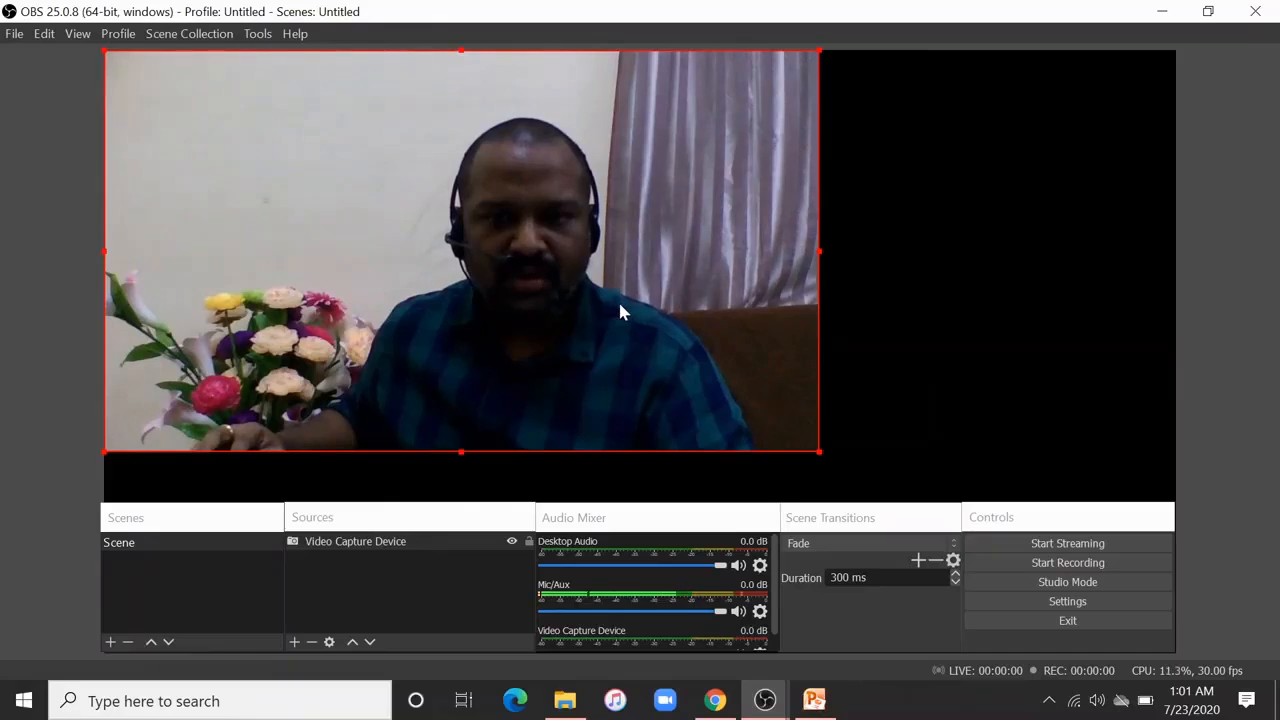
Shrink the webcam source to about a fifth of the canvas width and place it near the canvas's lower right edge.
drag(571, 289, 604, 305)
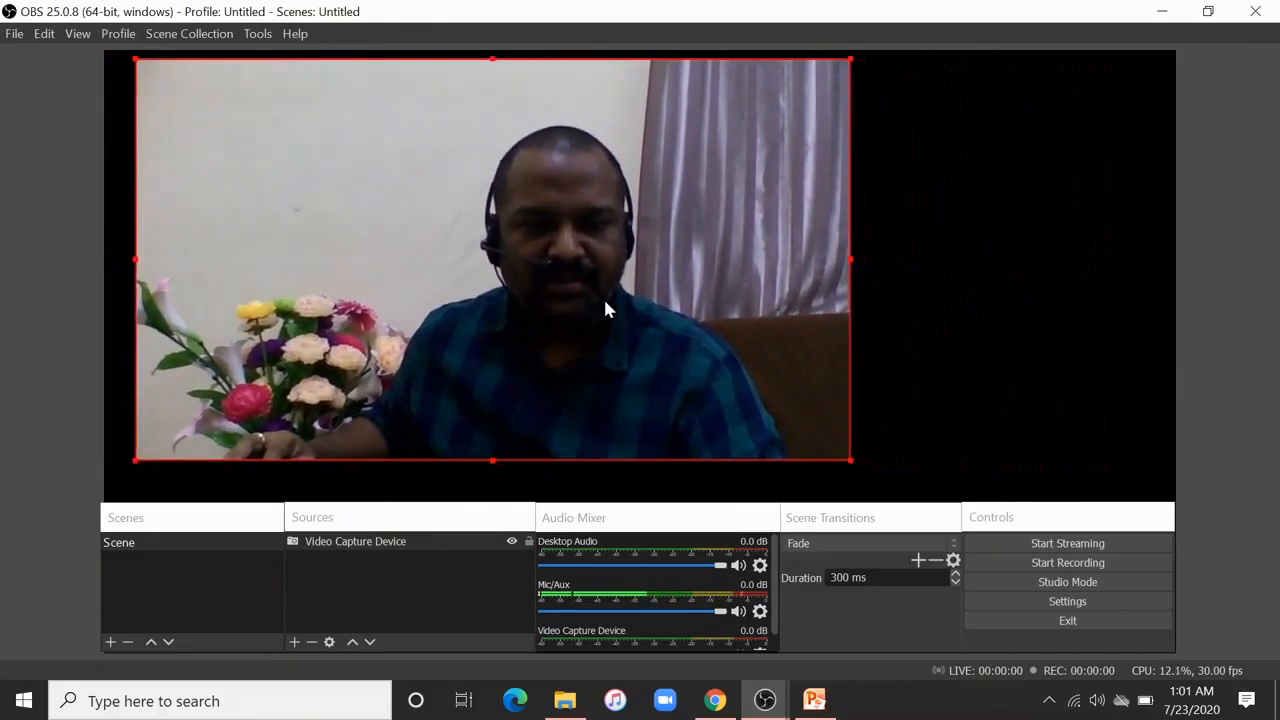
drag(841, 458, 895, 492)
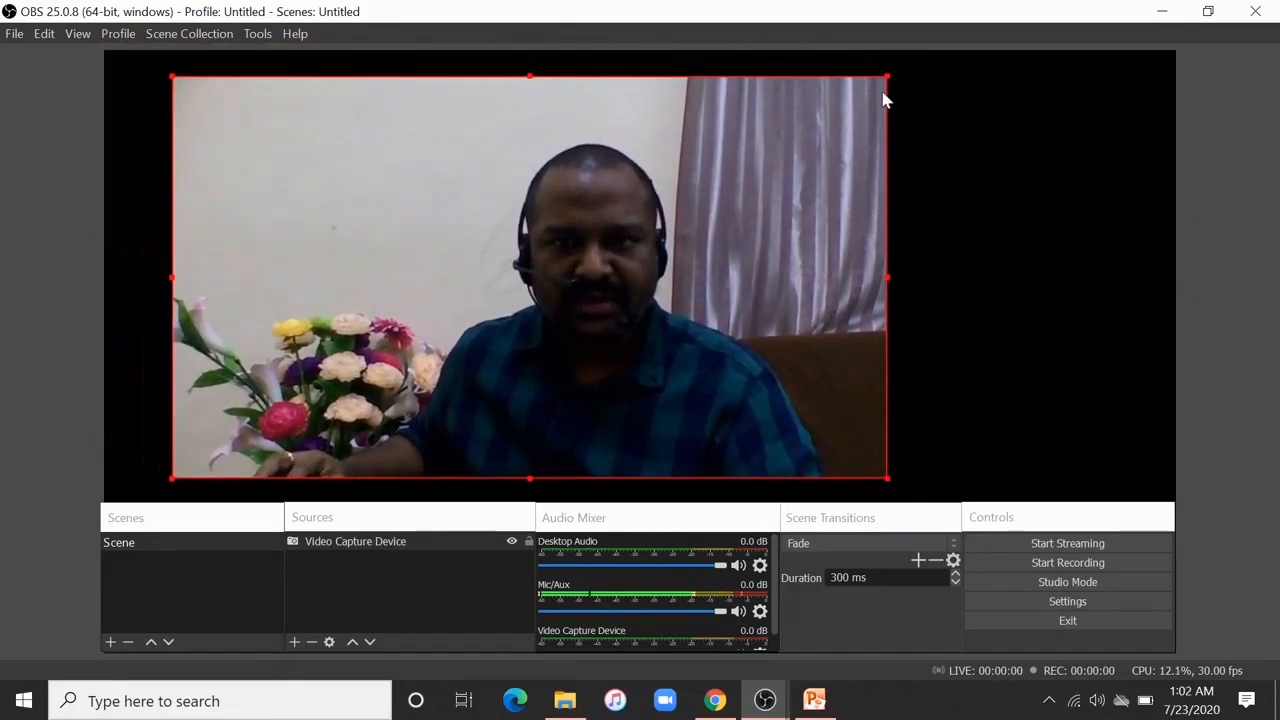
drag(885, 76, 886, 109)
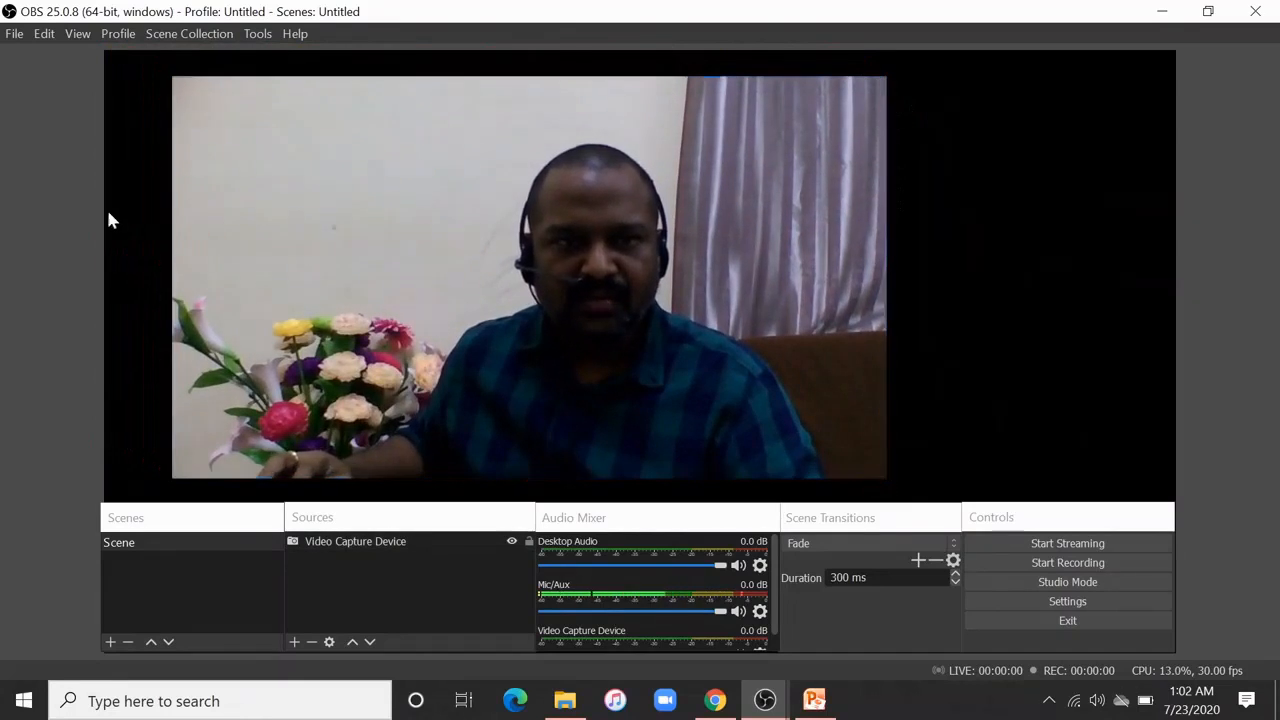
drag(171, 77, 789, 360)
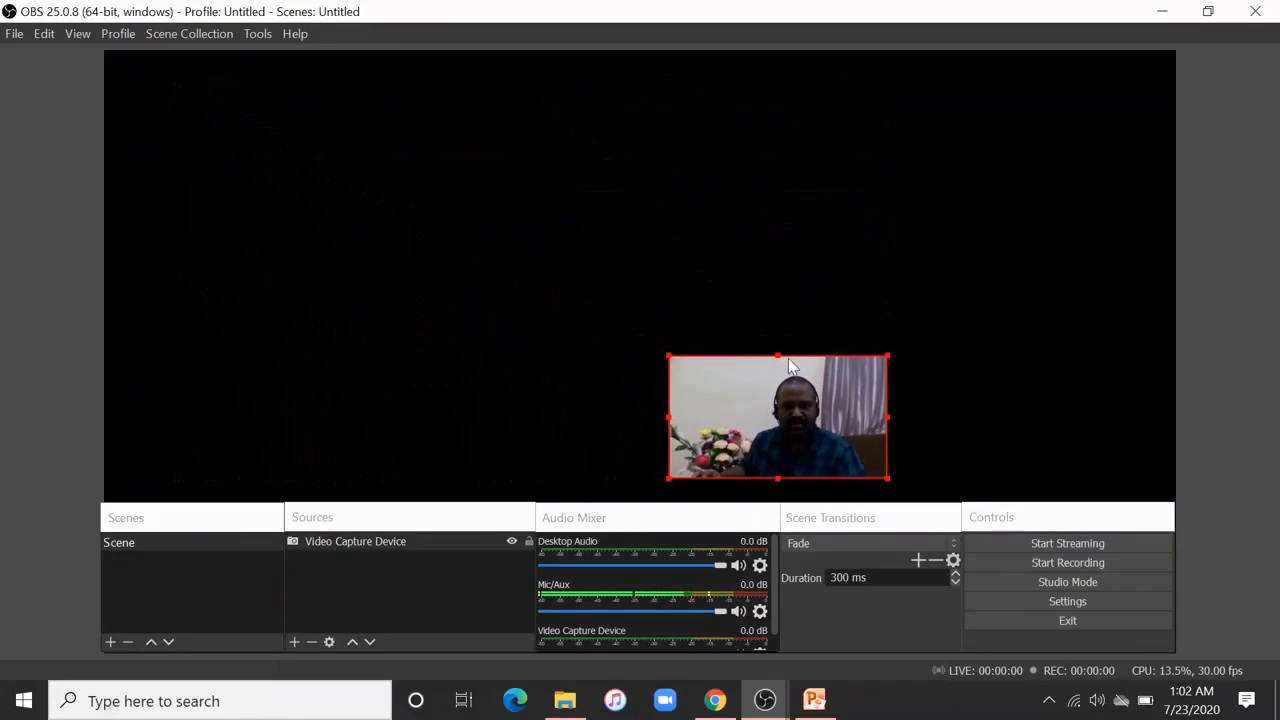
drag(786, 406, 1073, 421)
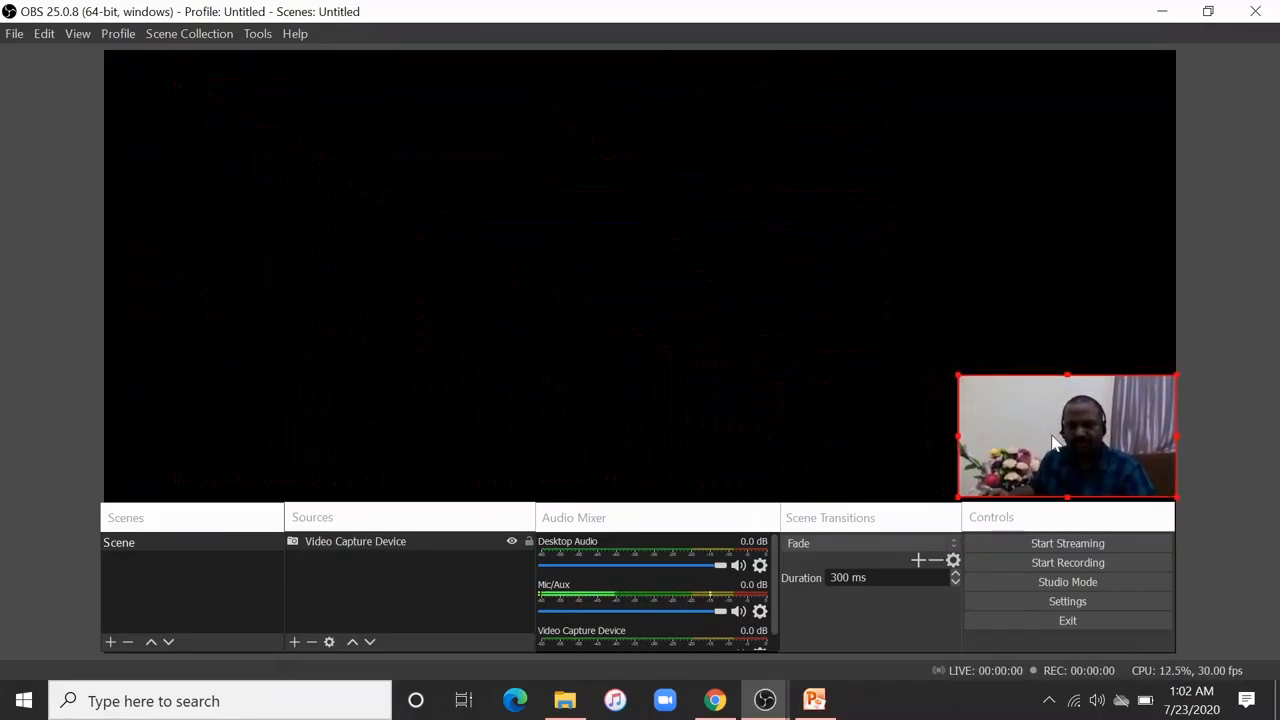
drag(1052, 442, 1026, 364)
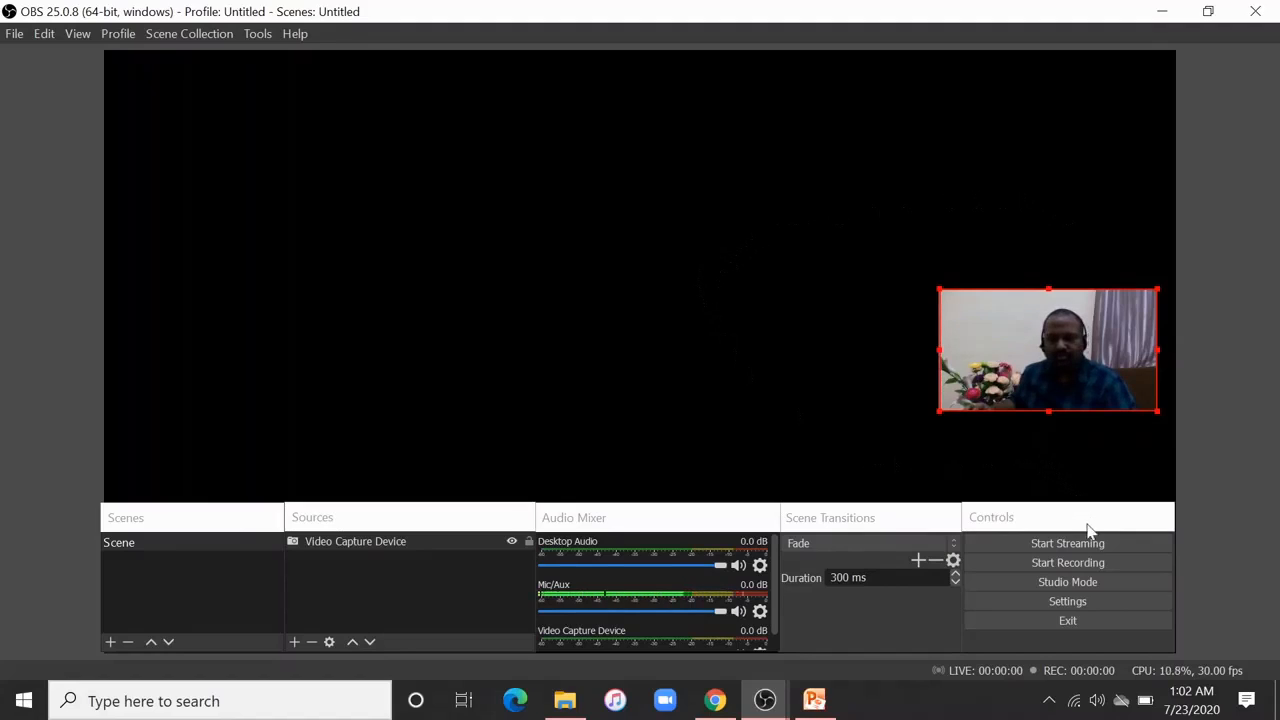
Record a test clip of about 30 seconds with the small webcam picture in the scene.
click(1030, 565)
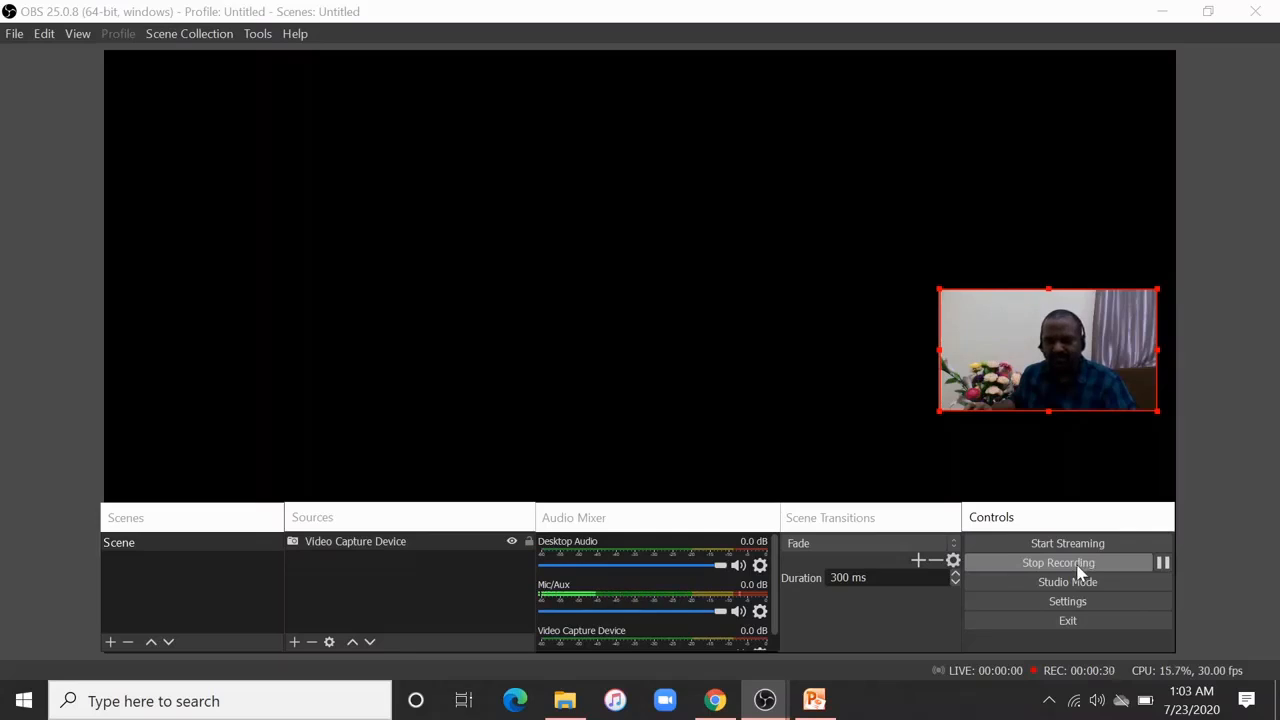
click(1023, 563)
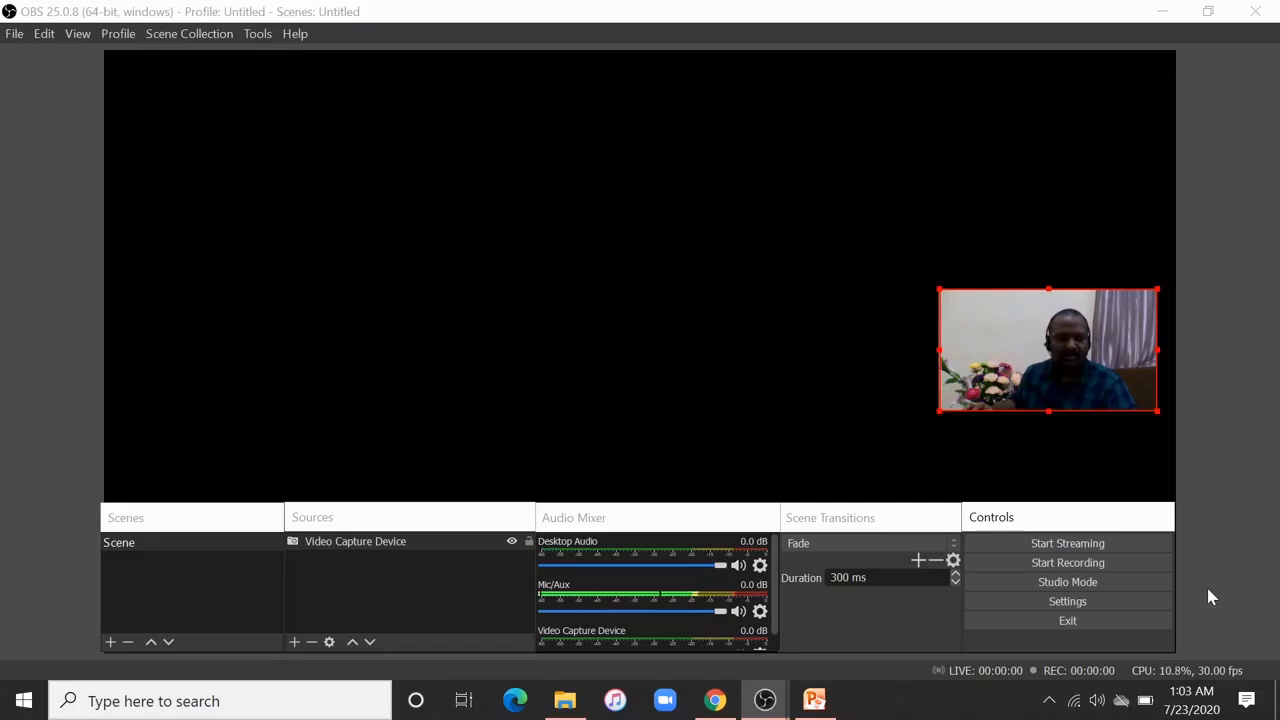
click(14, 34)
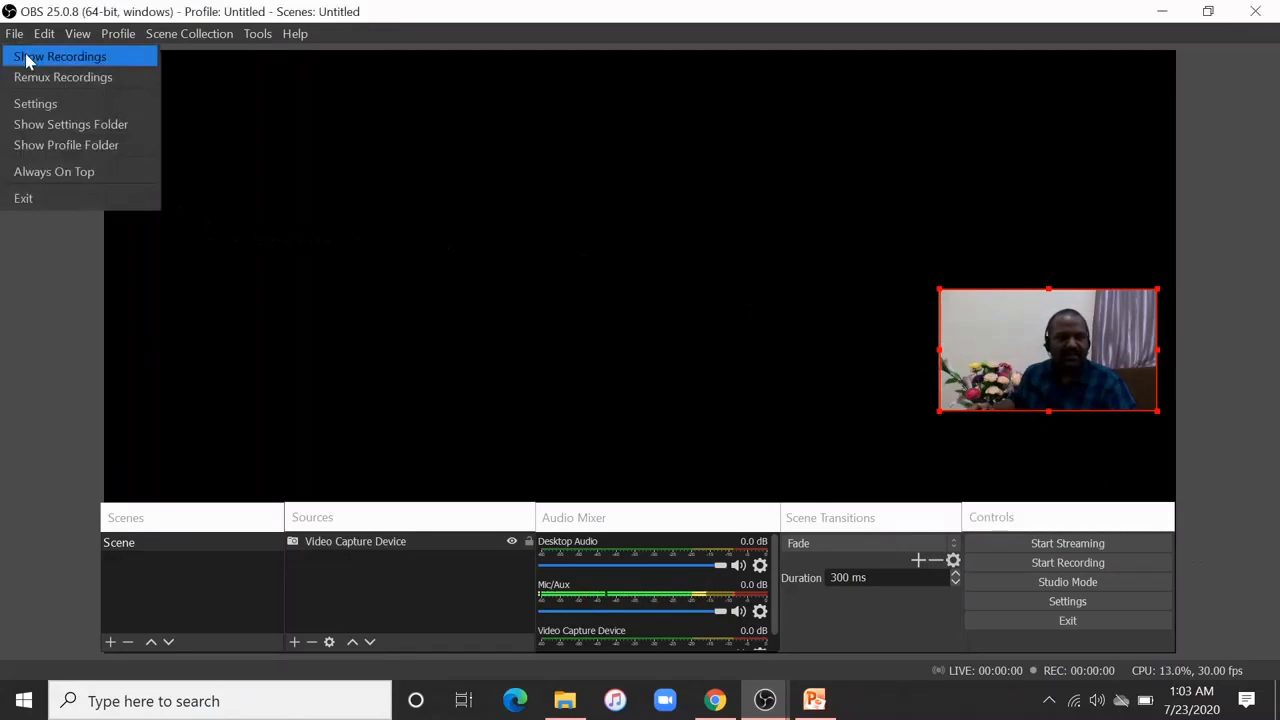
click(27, 62)
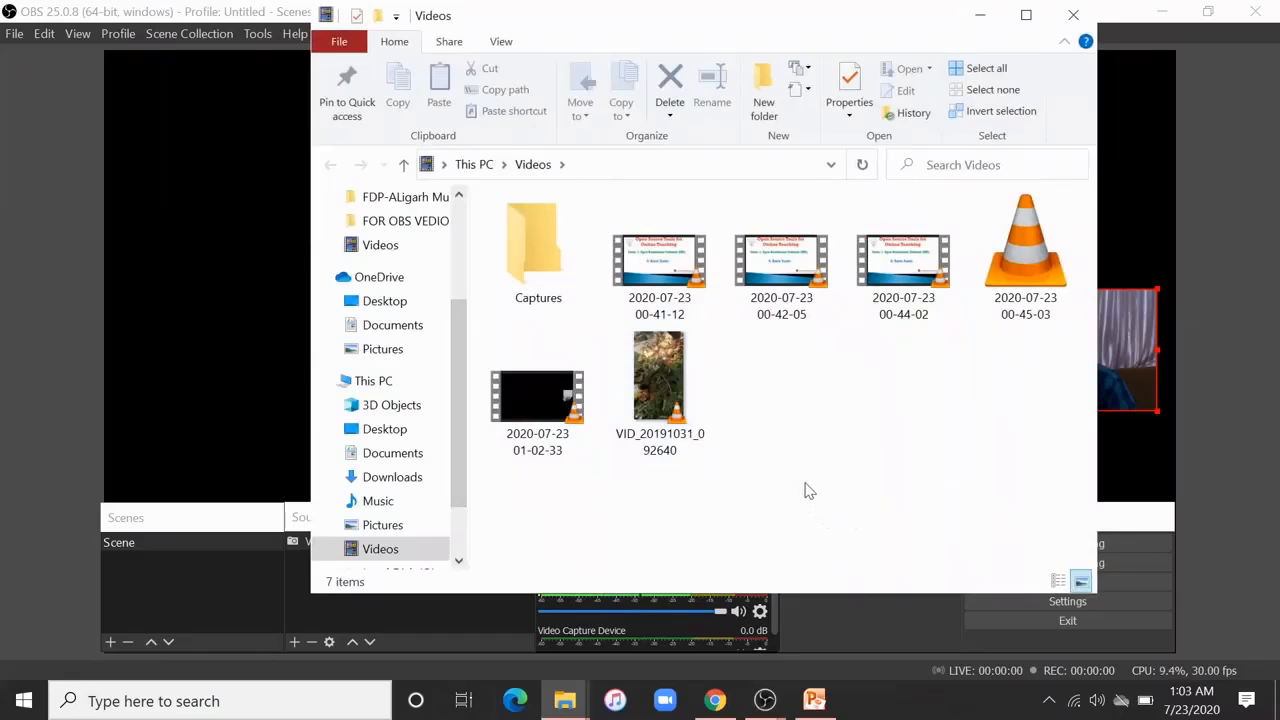
double_click(540, 408)
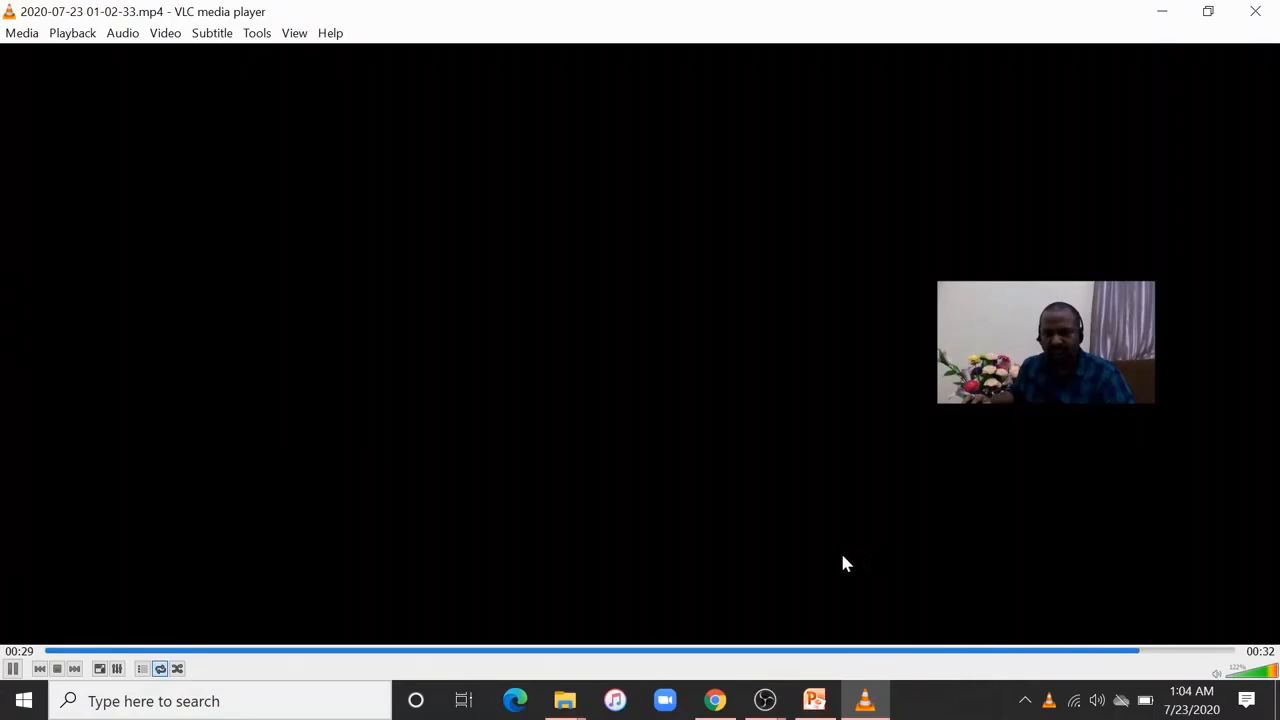
click(1258, 14)
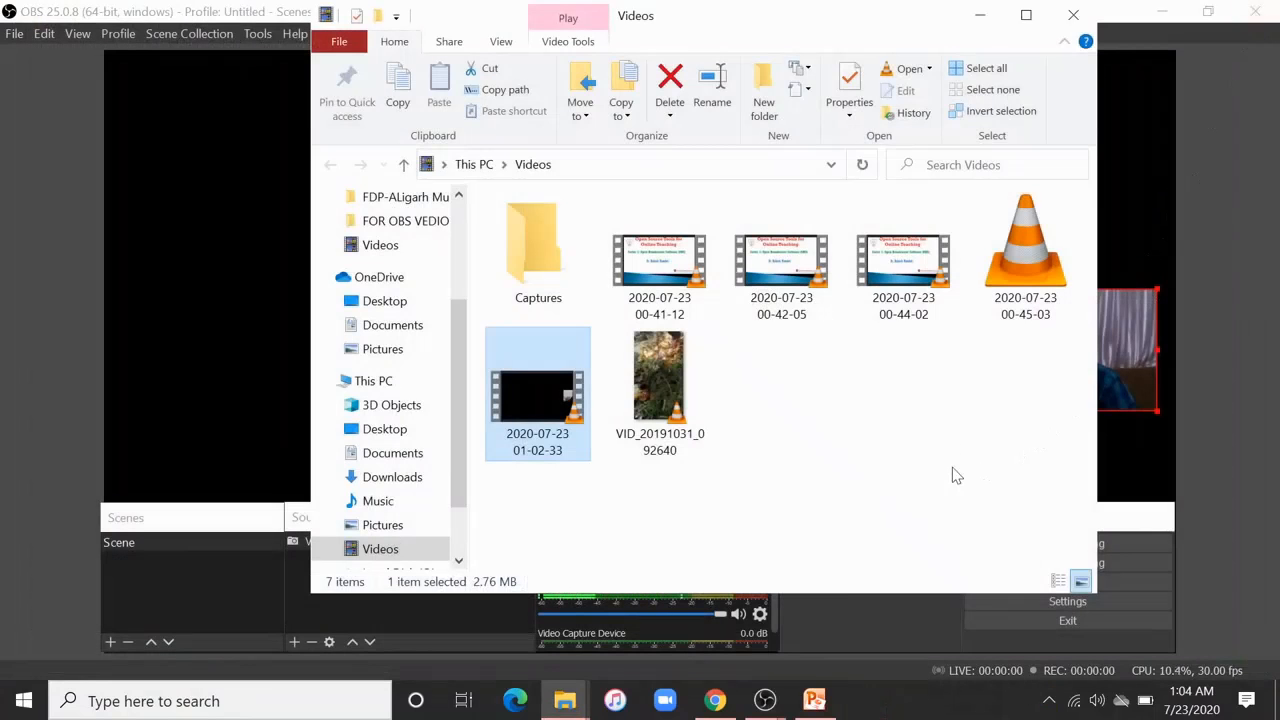
click(1073, 14)
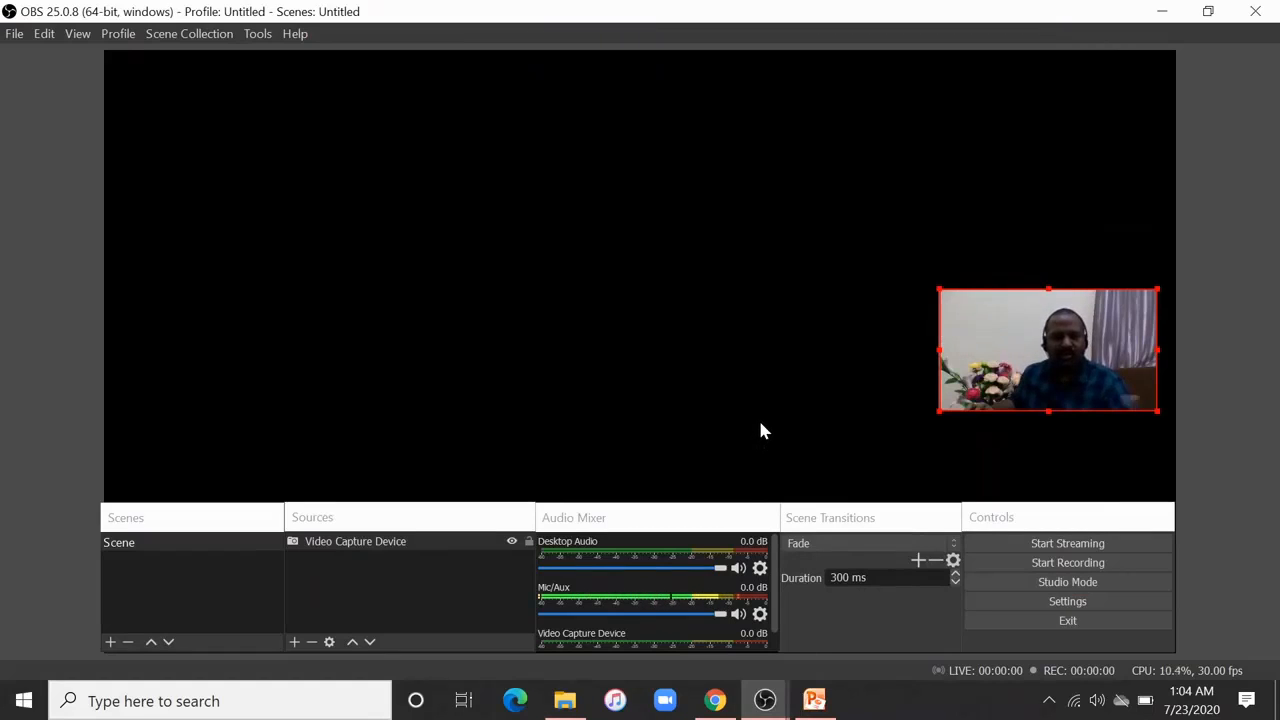
Enlarge the webcam source until it covers about three quarters of the canvas width.
drag(939, 290, 462, 275)
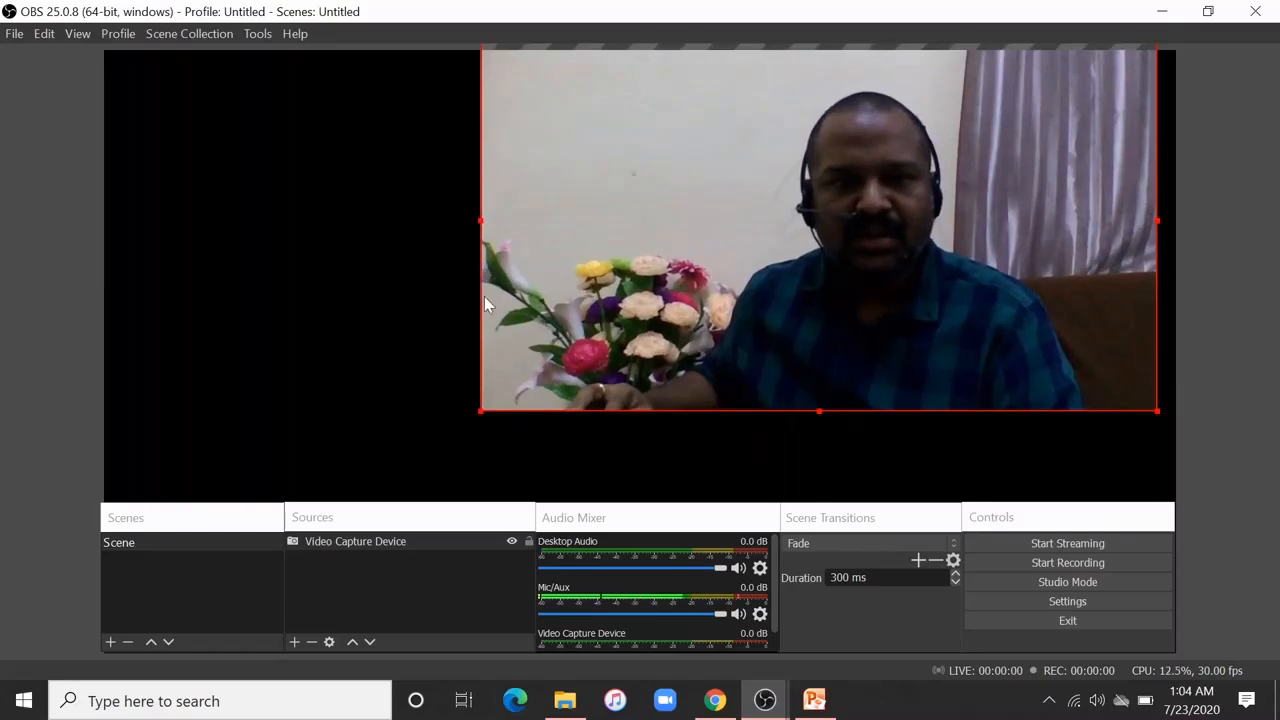
drag(480, 411, 360, 479)
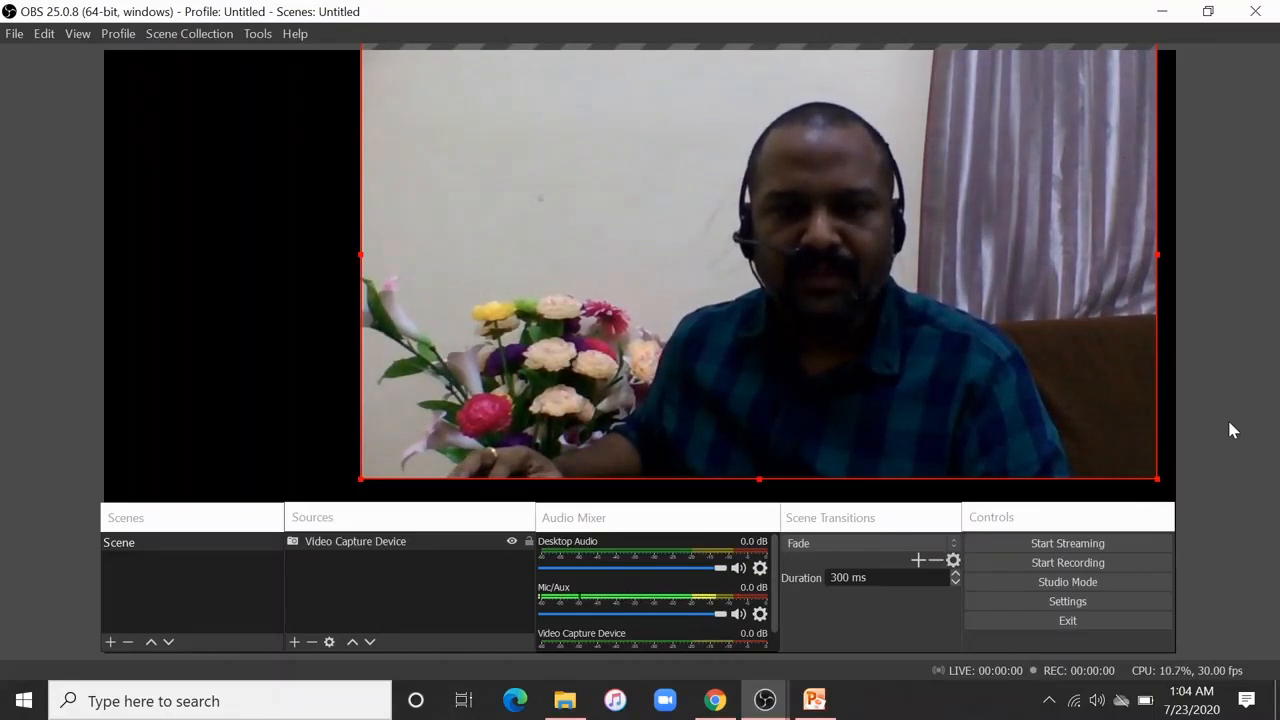
Remove the Video Capture Device source from the scene.
click(360, 546)
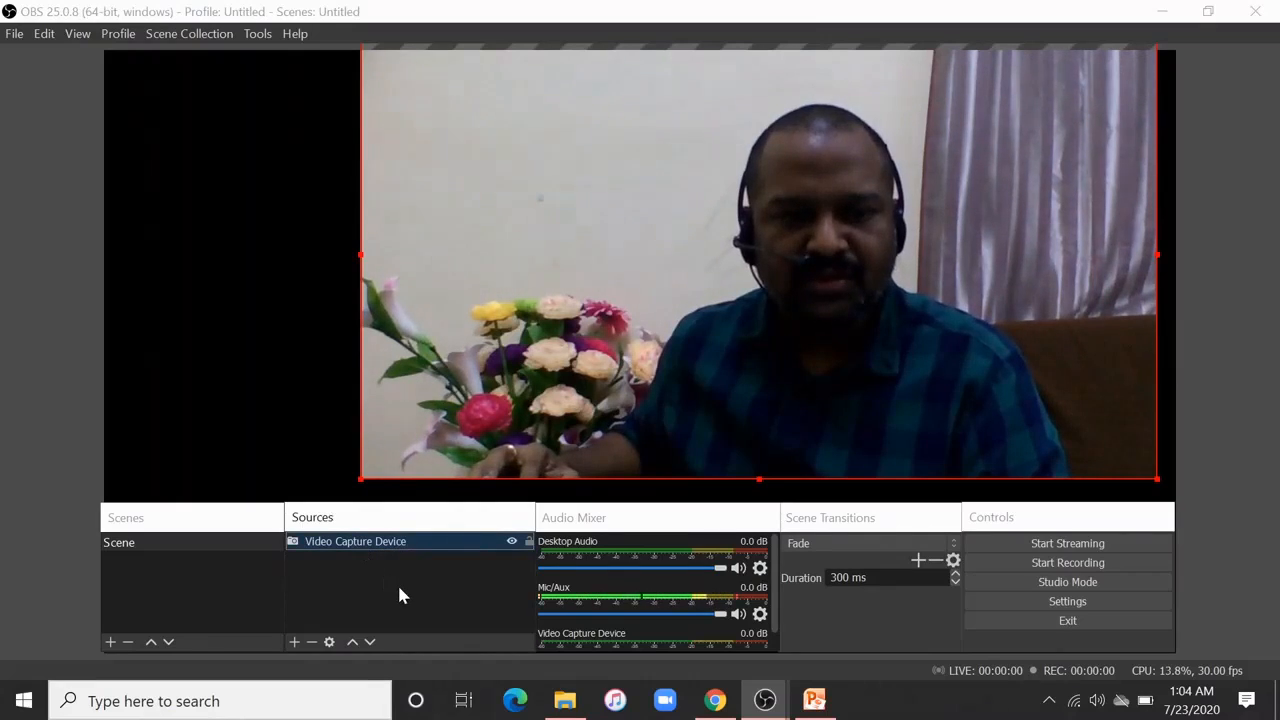
click(315, 647)
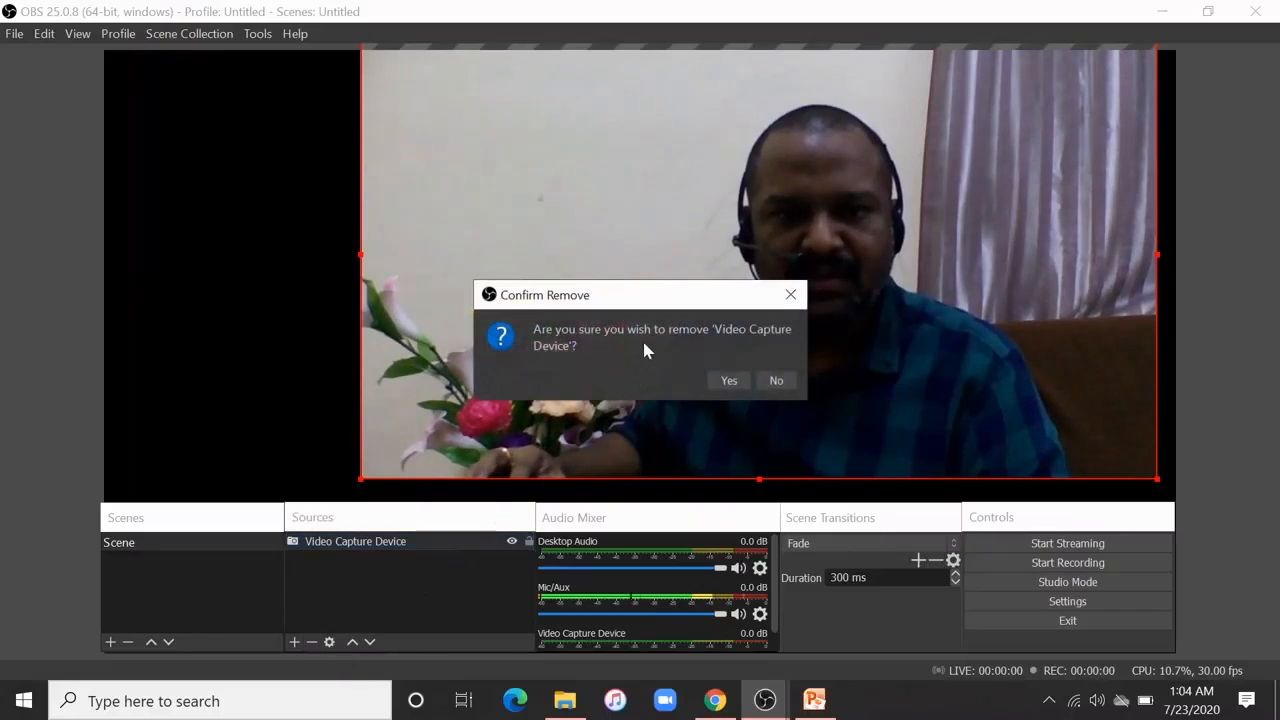
click(729, 381)
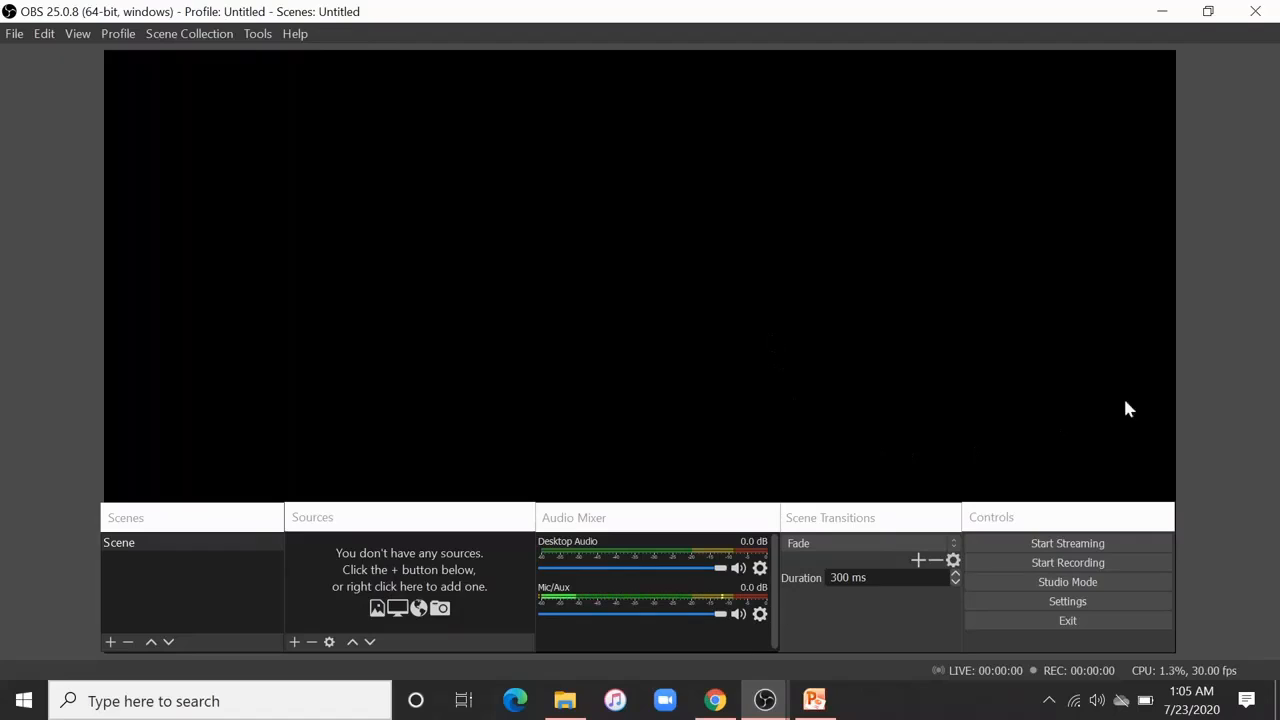
Add a new Image source to the scene using the file desk top ikmage from the desktop folder FOR OBS VEDIO.
click(294, 642)
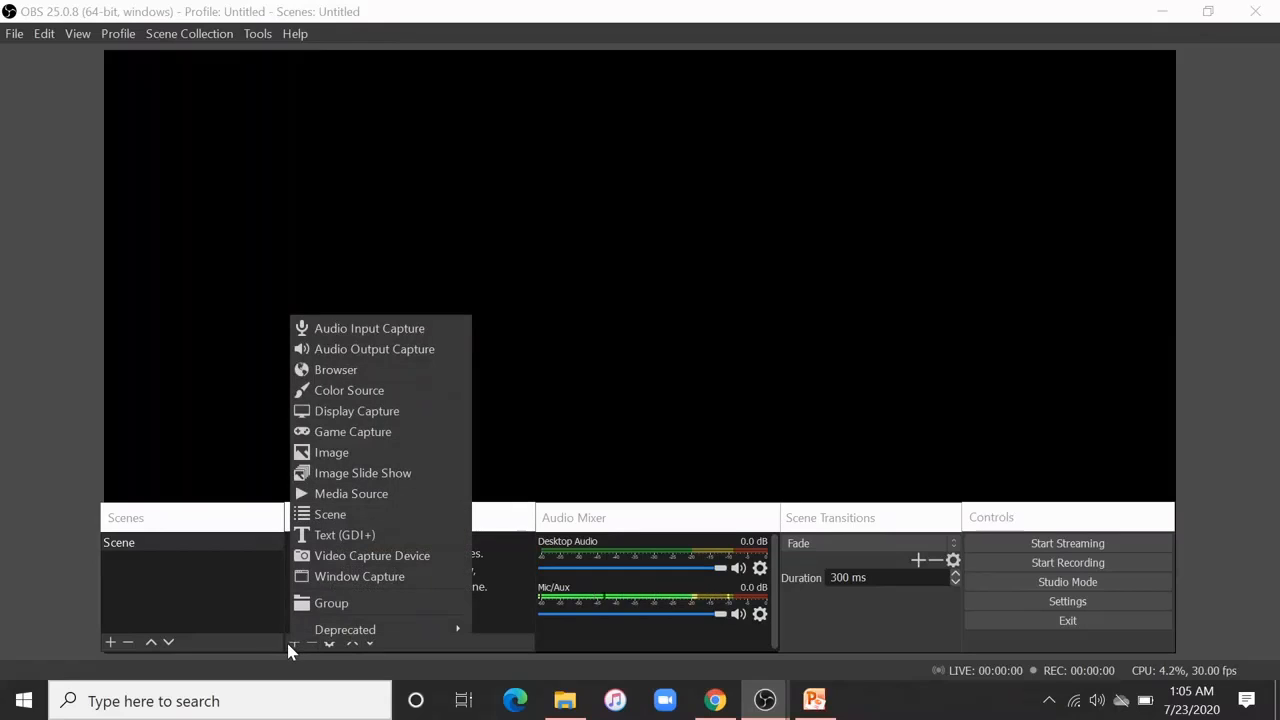
mouse_move(308, 634)
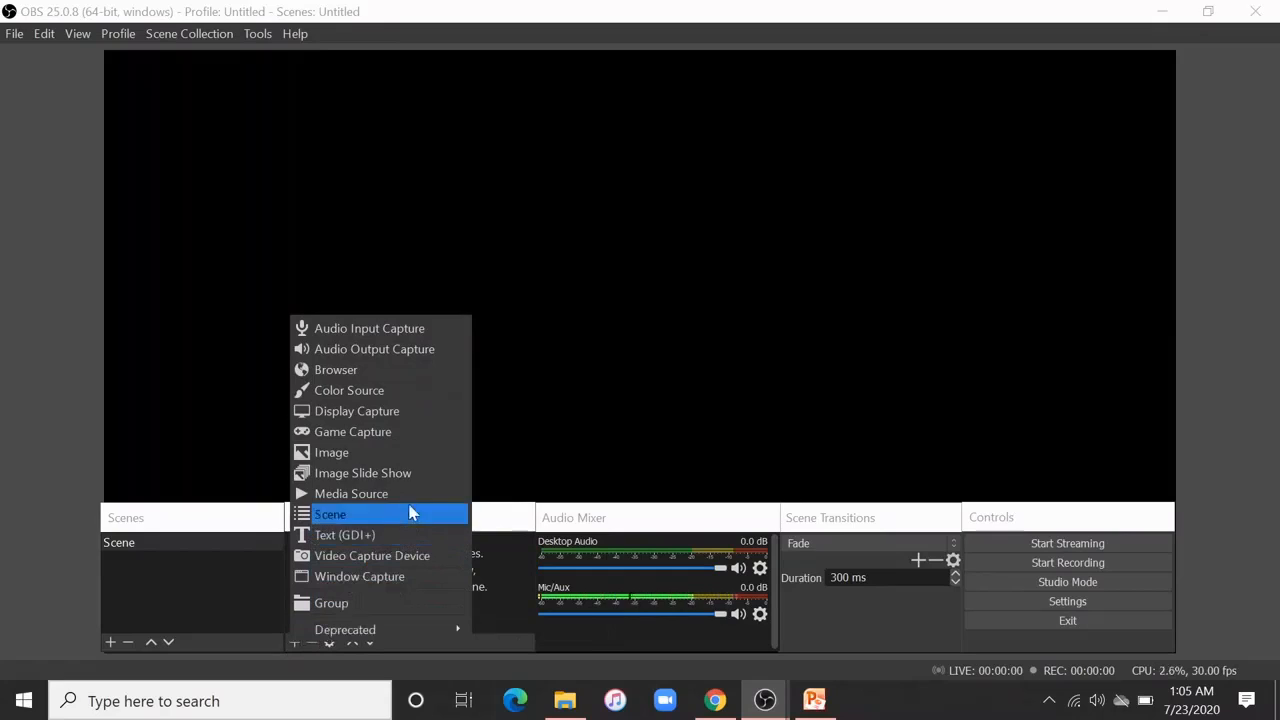
click(357, 452)
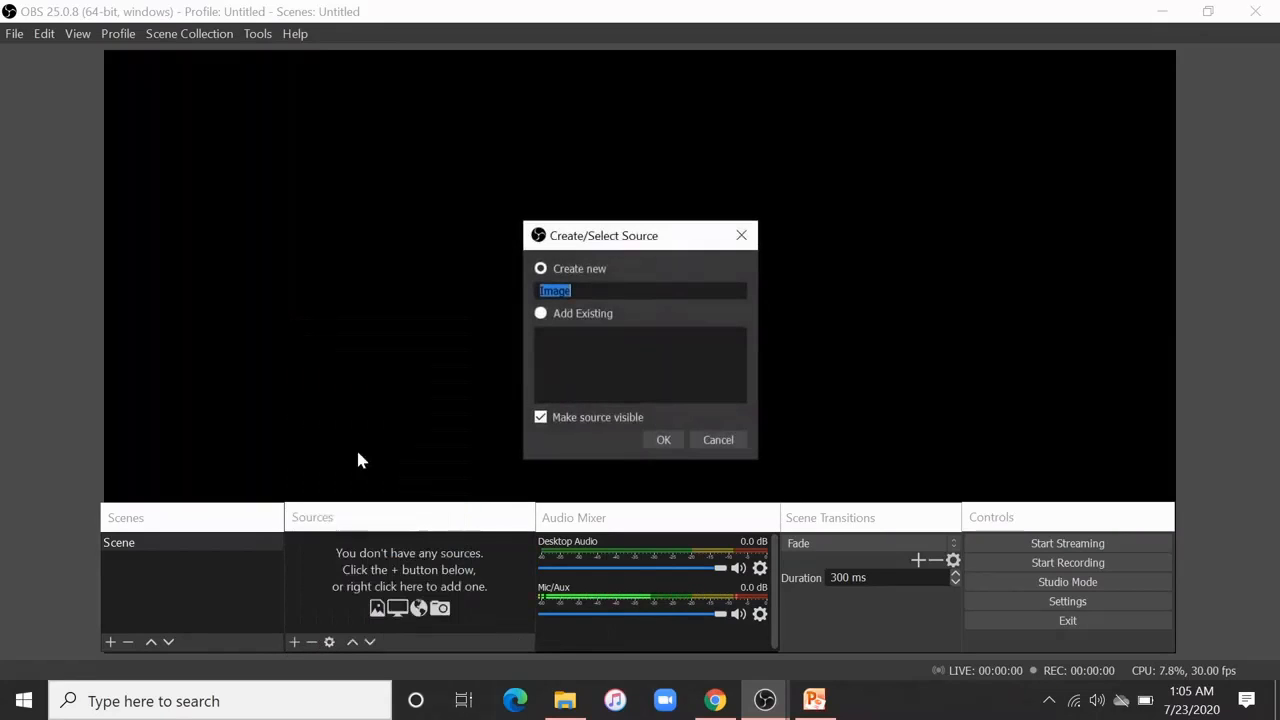
click(662, 440)
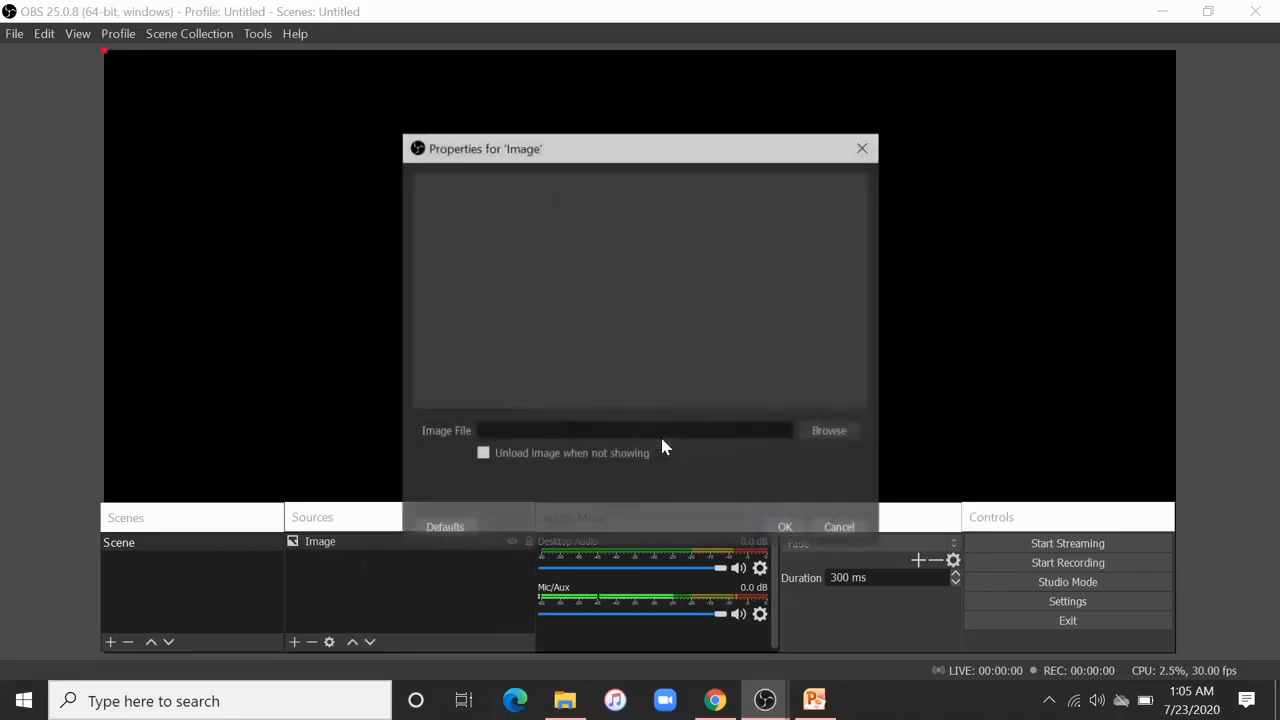
click(830, 431)
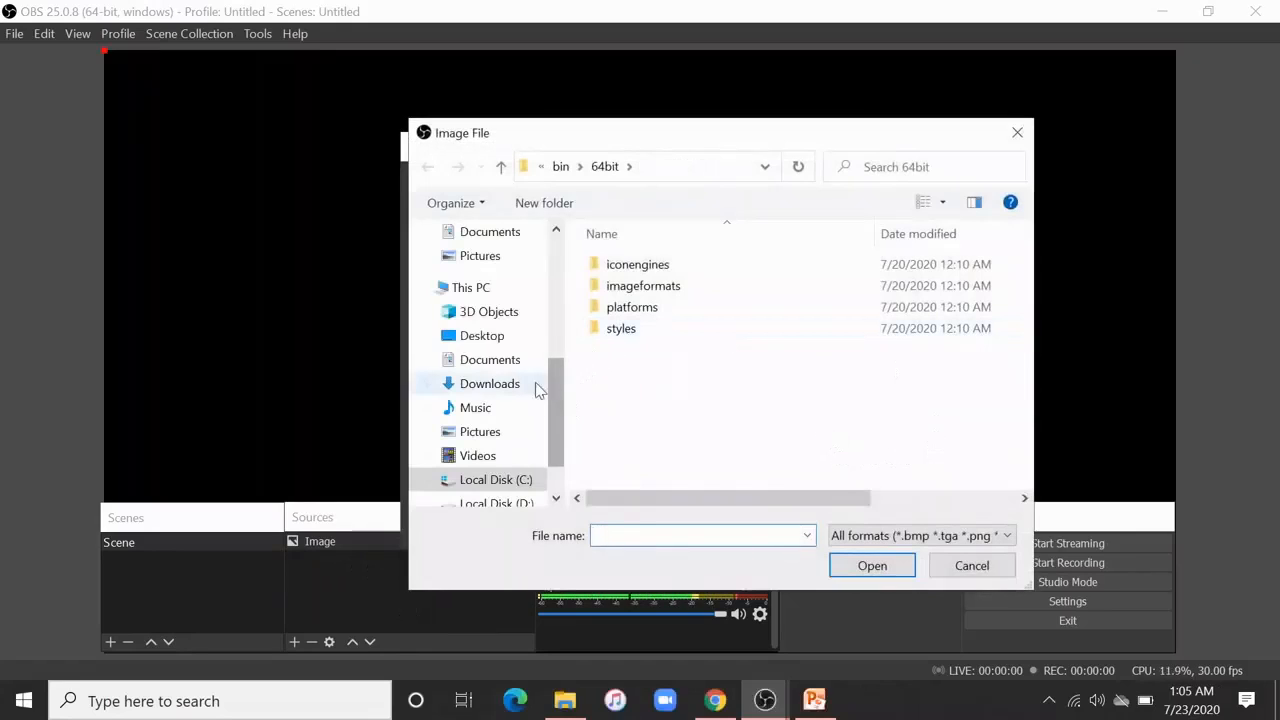
click(484, 336)
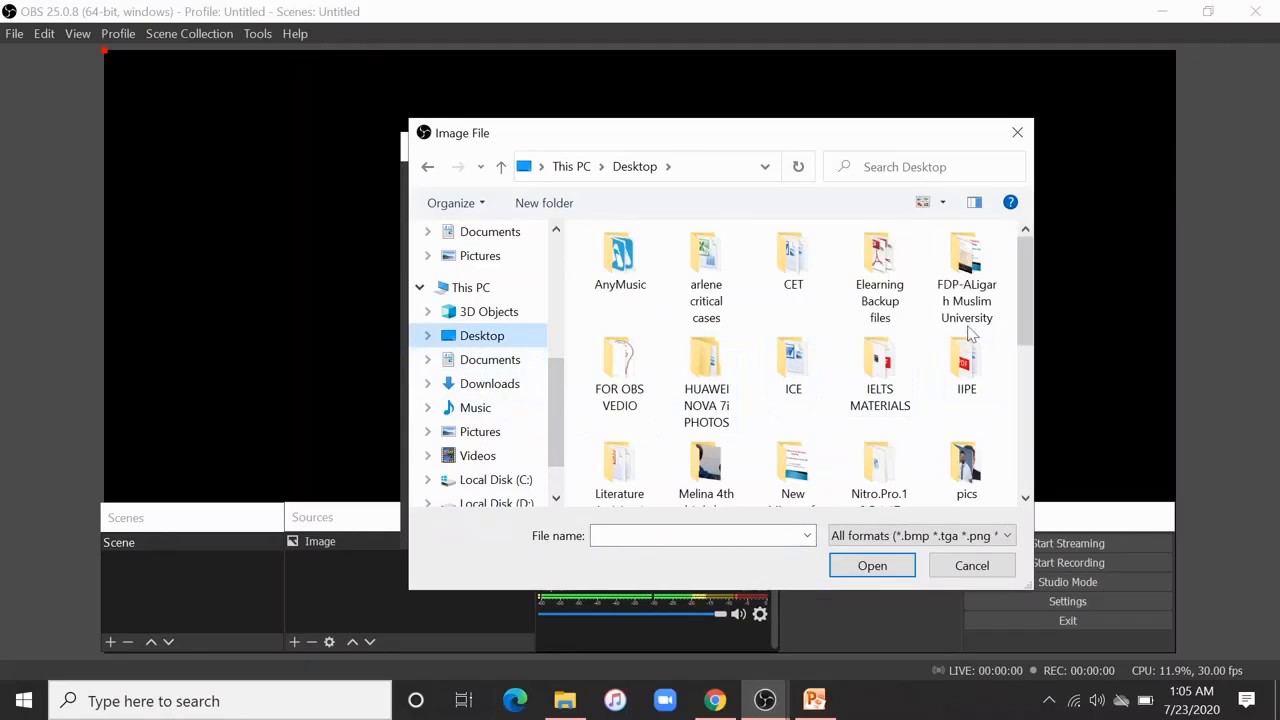
double_click(632, 365)
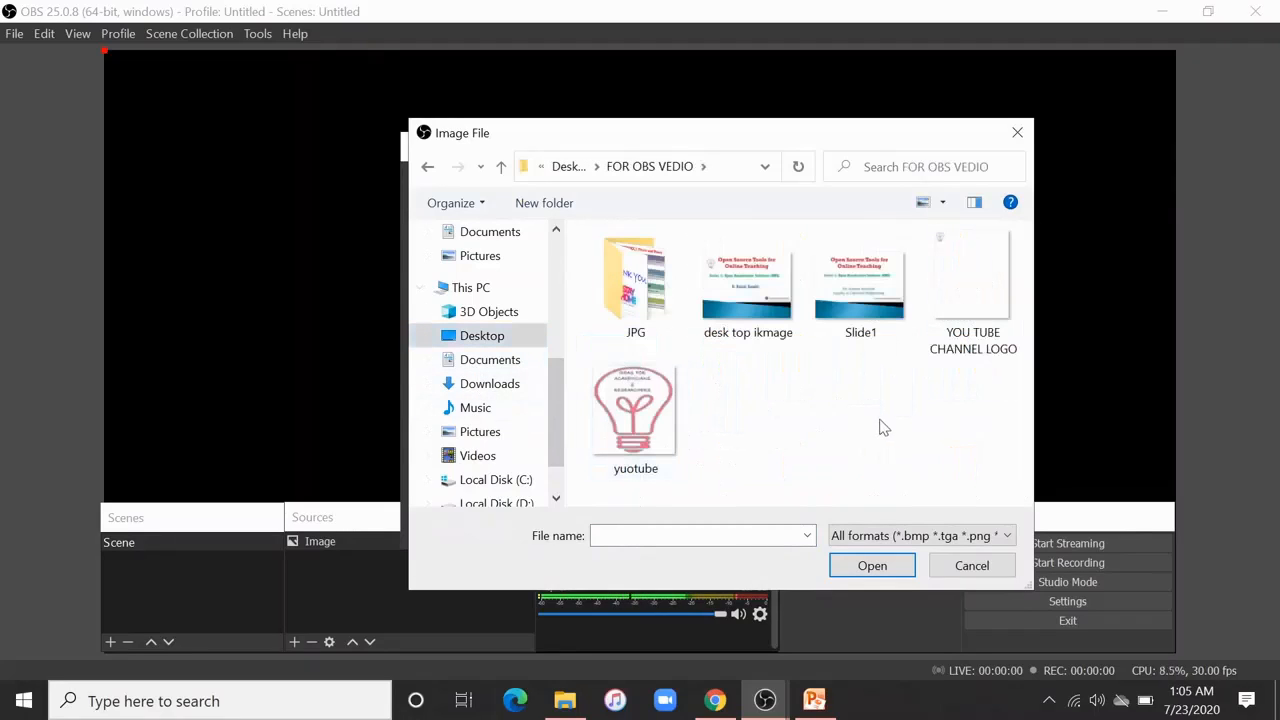
double_click(744, 300)
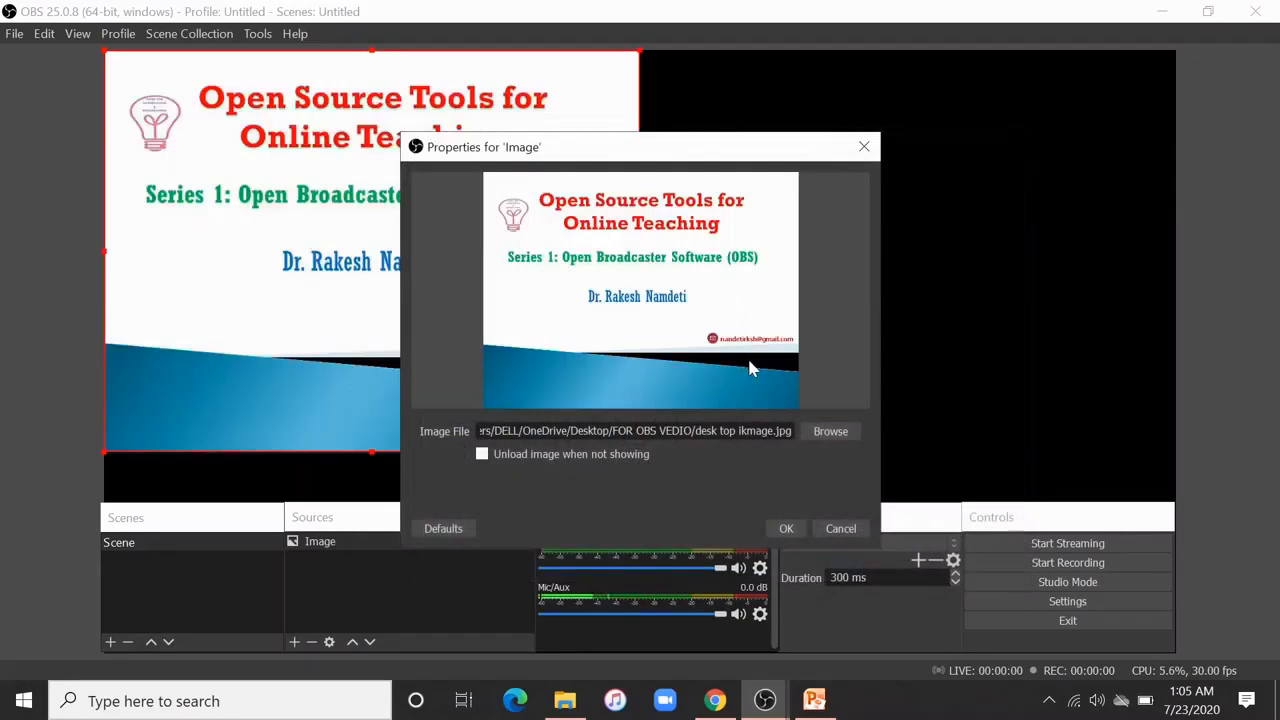
click(786, 529)
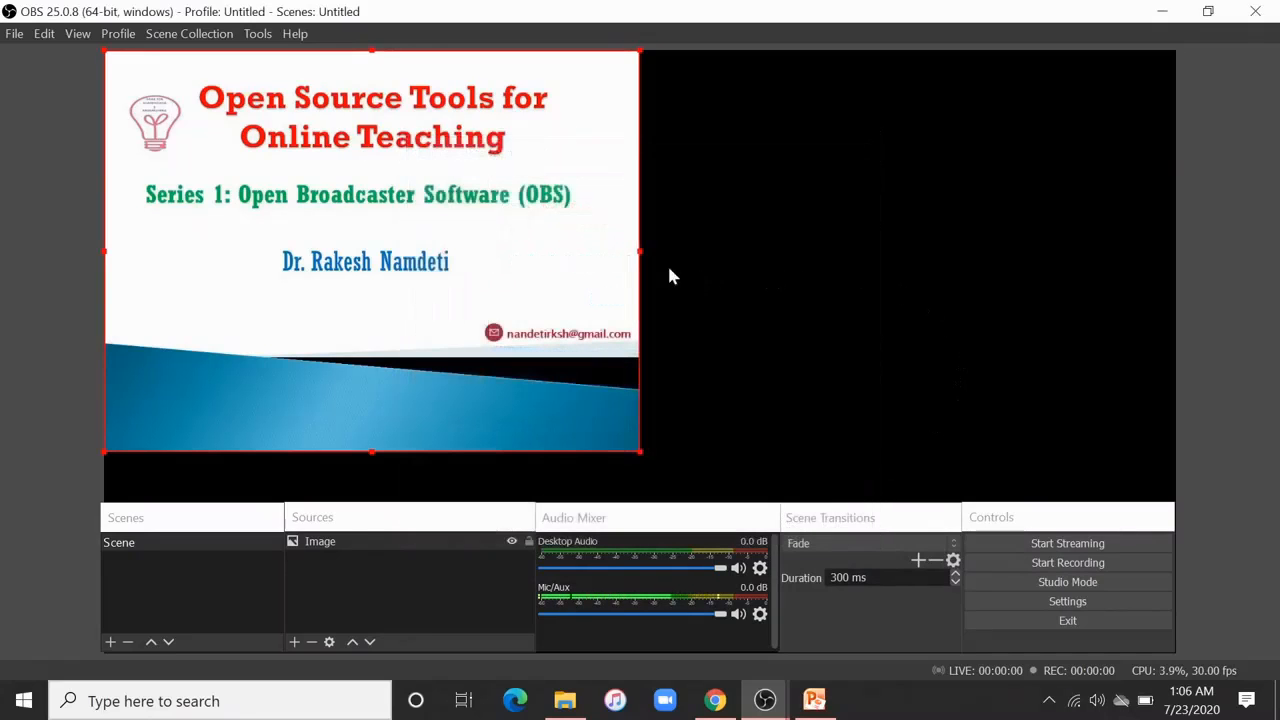
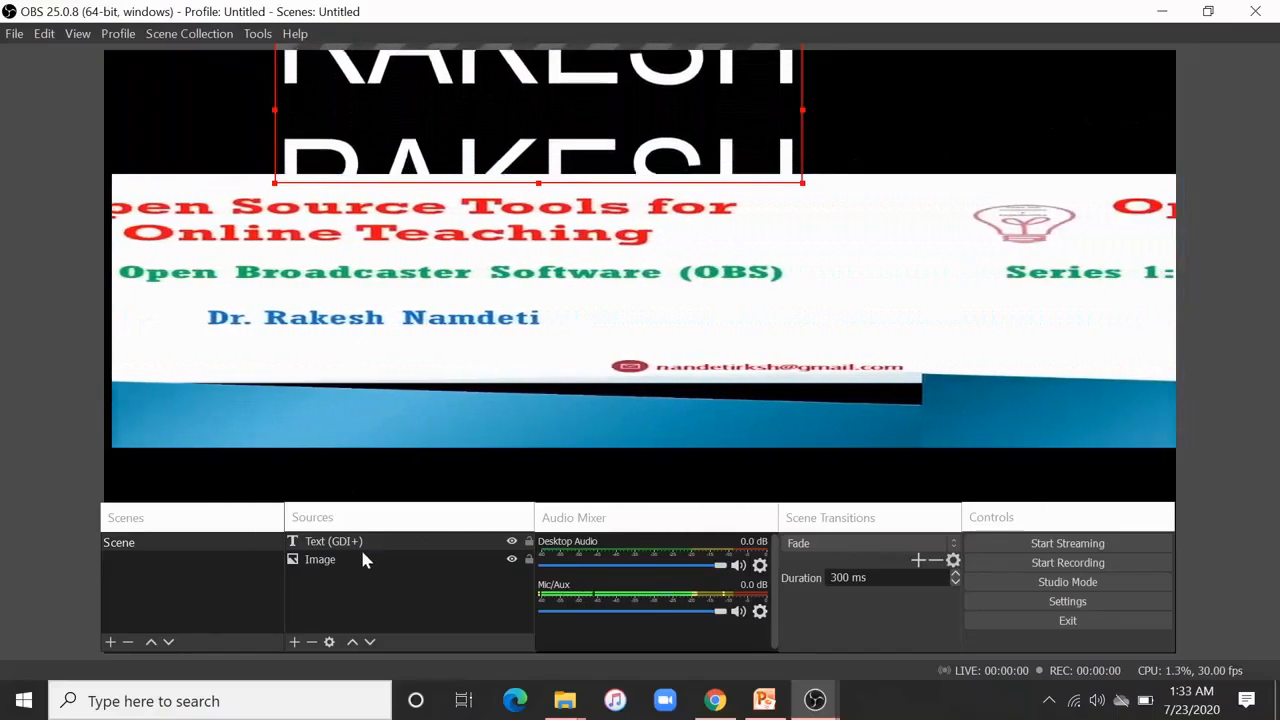
Remove the Image source and the Text (GDI+) source from the scene.
click(335, 560)
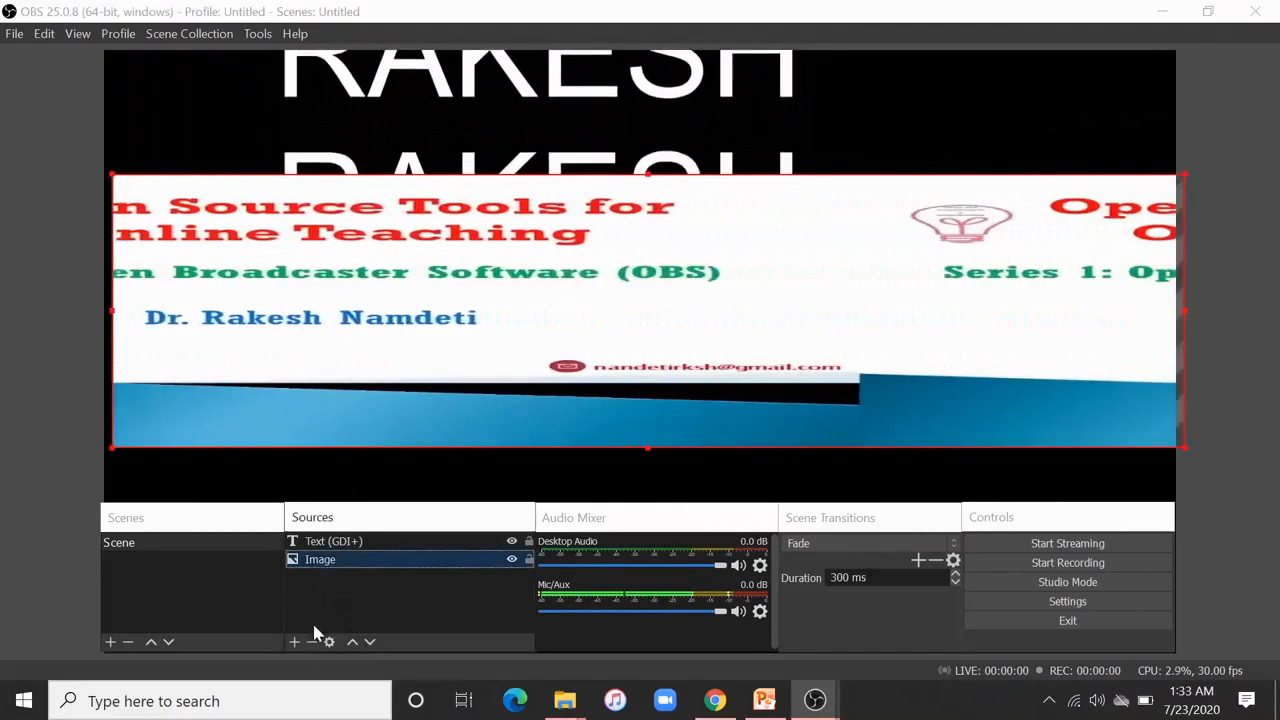
click(311, 641)
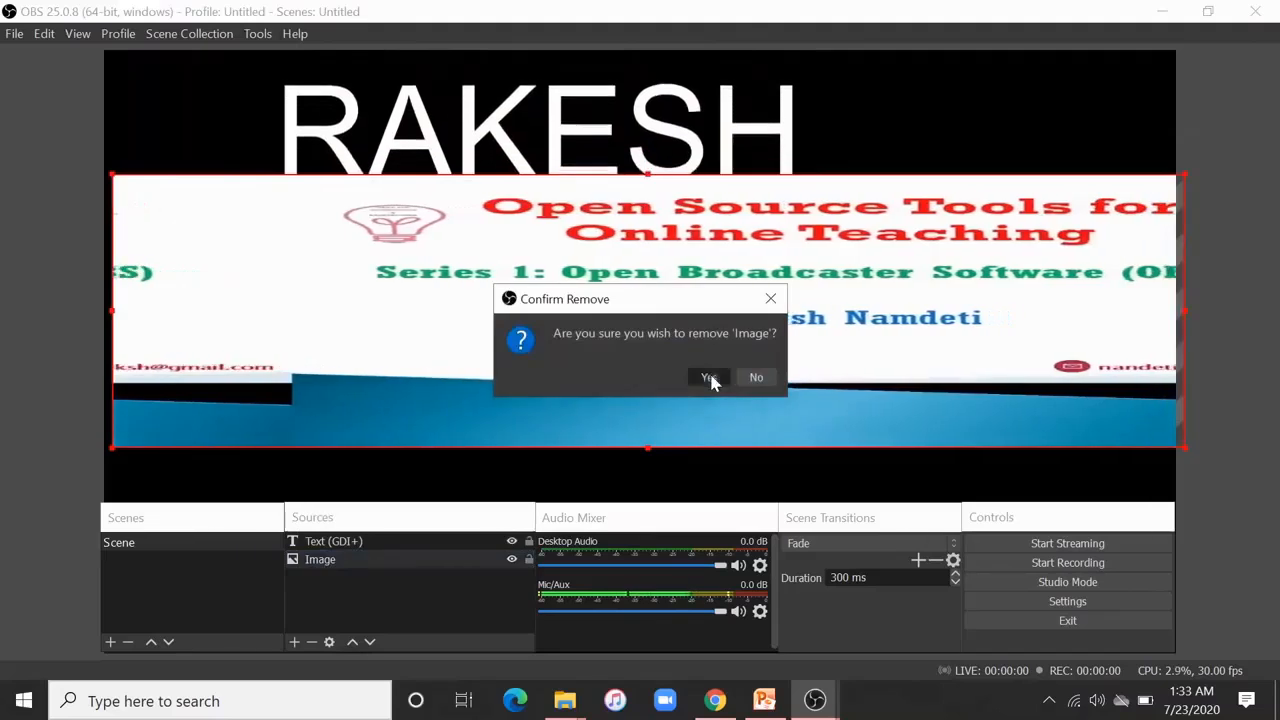
click(708, 377)
click(355, 541)
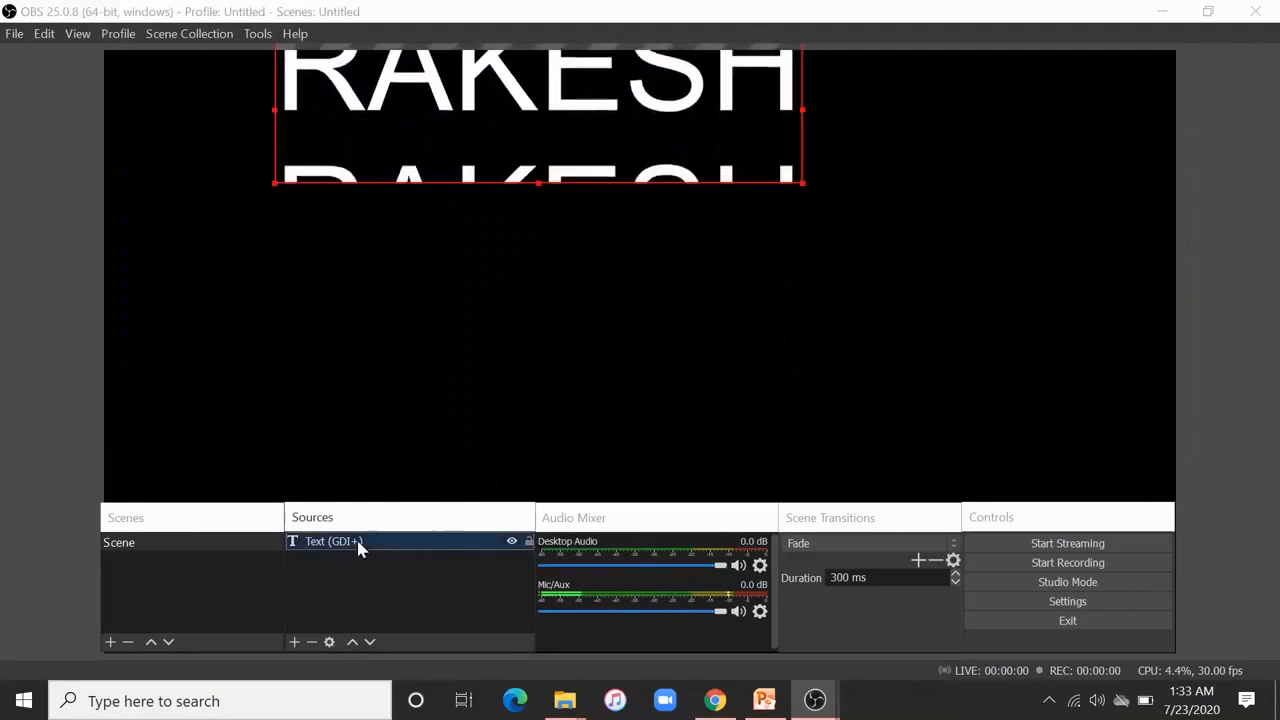
click(311, 641)
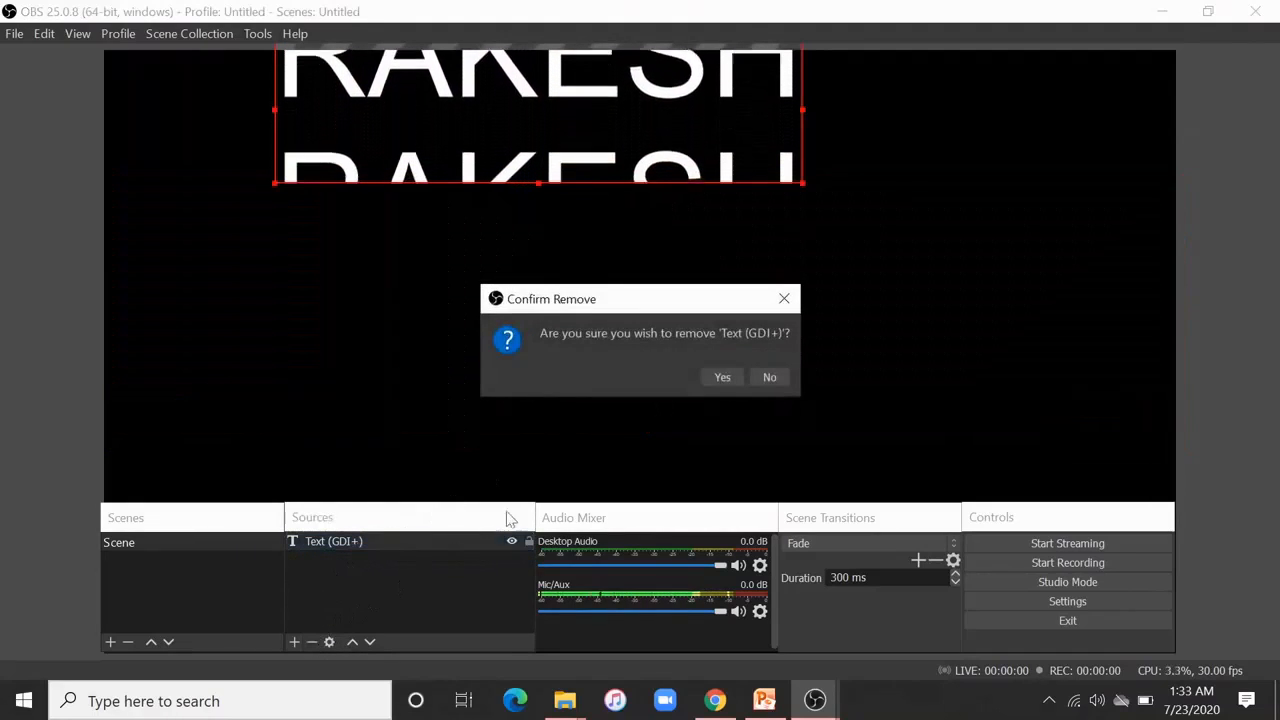
click(724, 380)
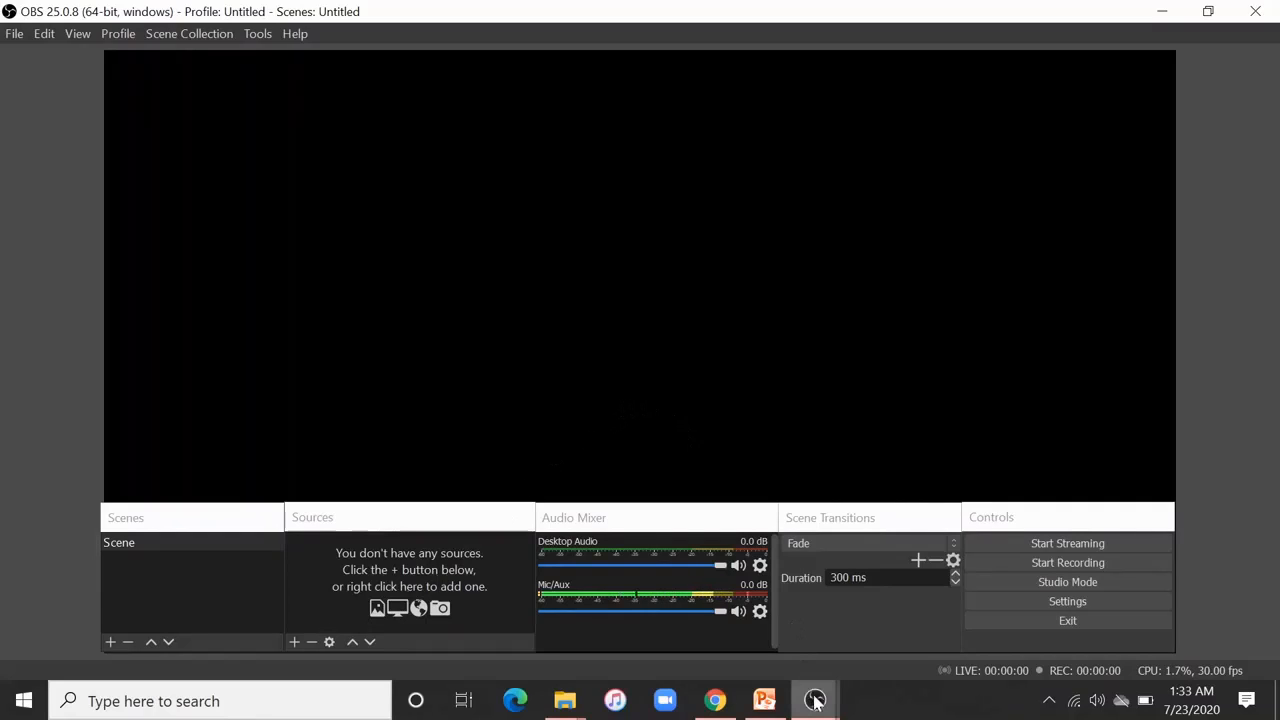
In the non-recording OBS window, add a new Image Slide Show source with its slide mode set to Manual (Use hotkeys to control slideshow).
mouse_move(813, 698)
click(770, 633)
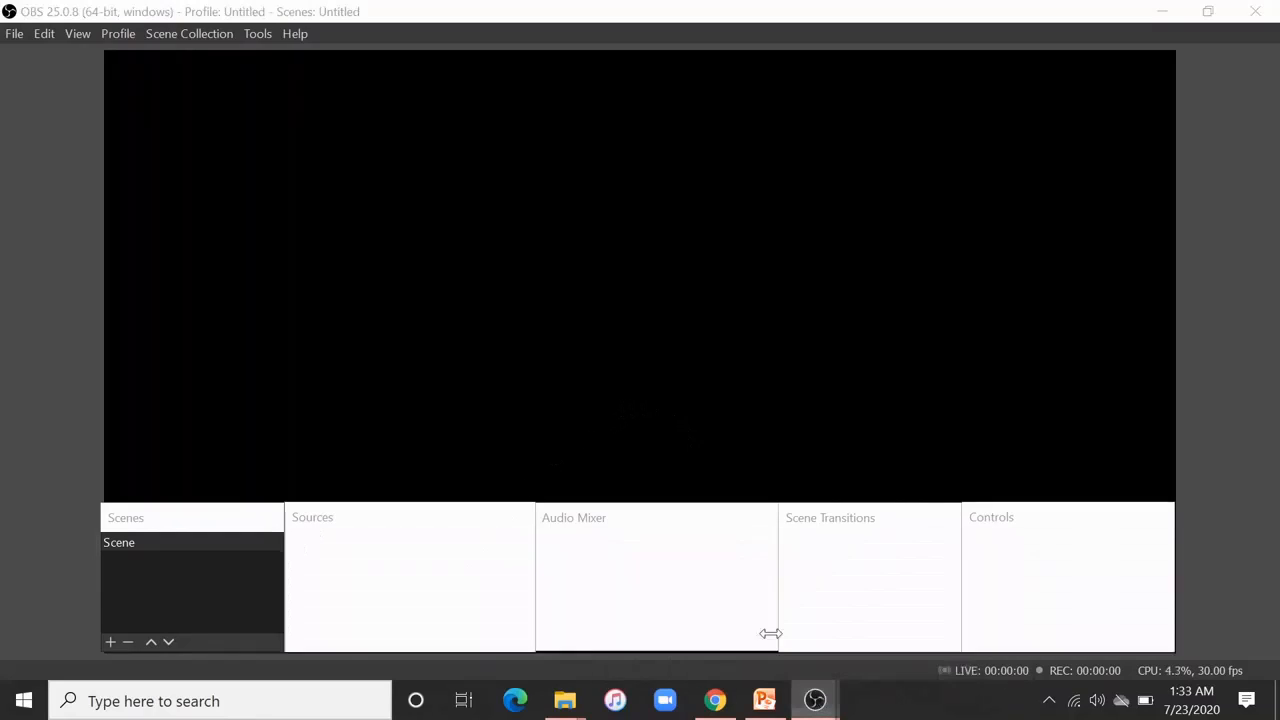
mouse_move(815, 698)
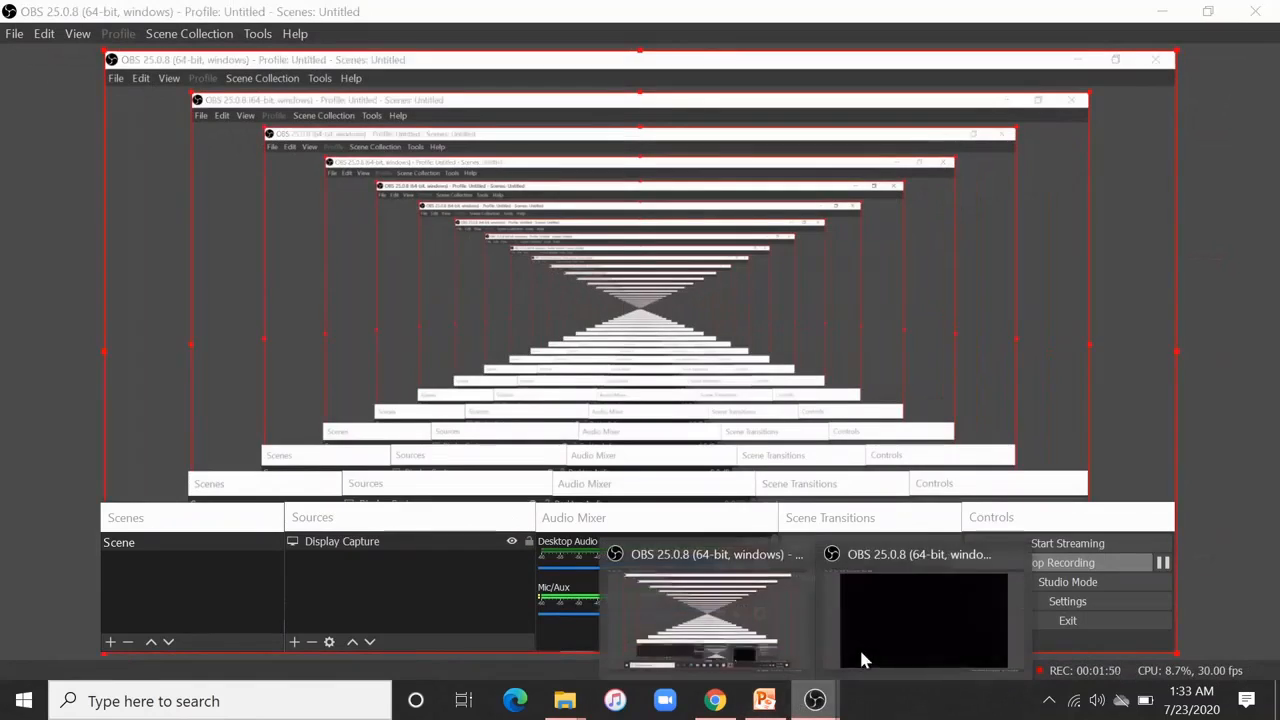
click(885, 630)
click(294, 643)
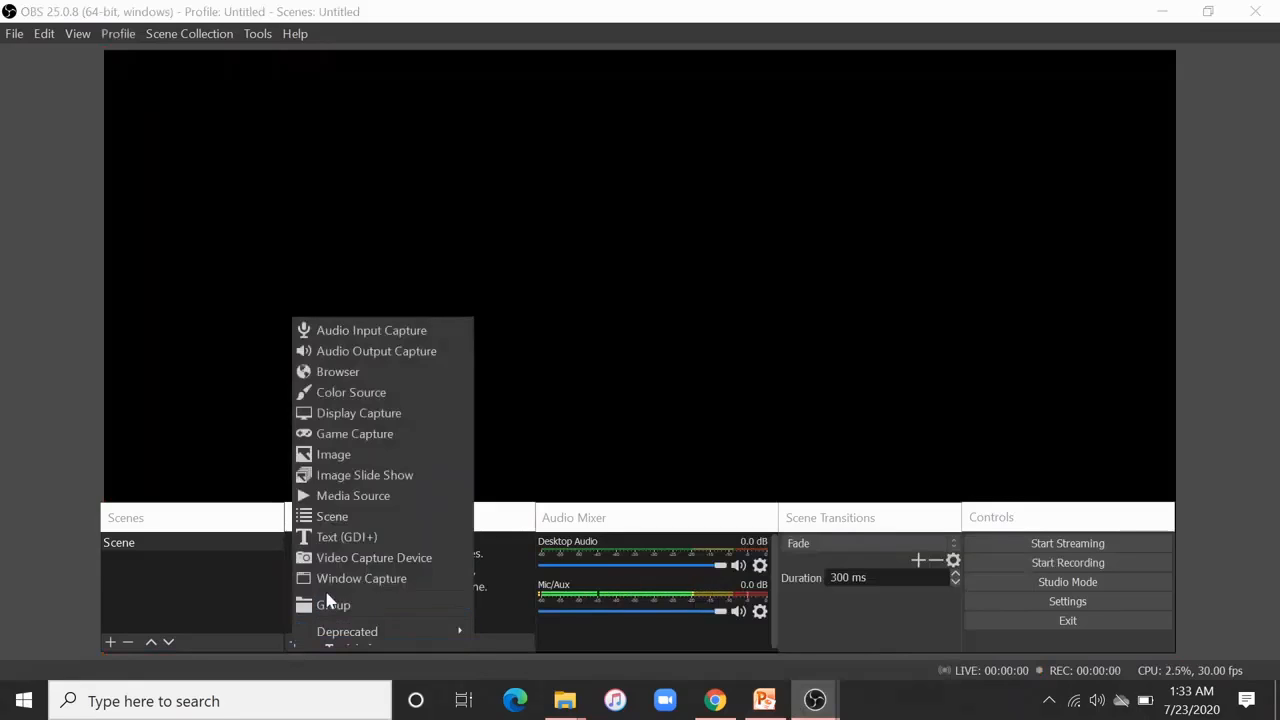
click(393, 476)
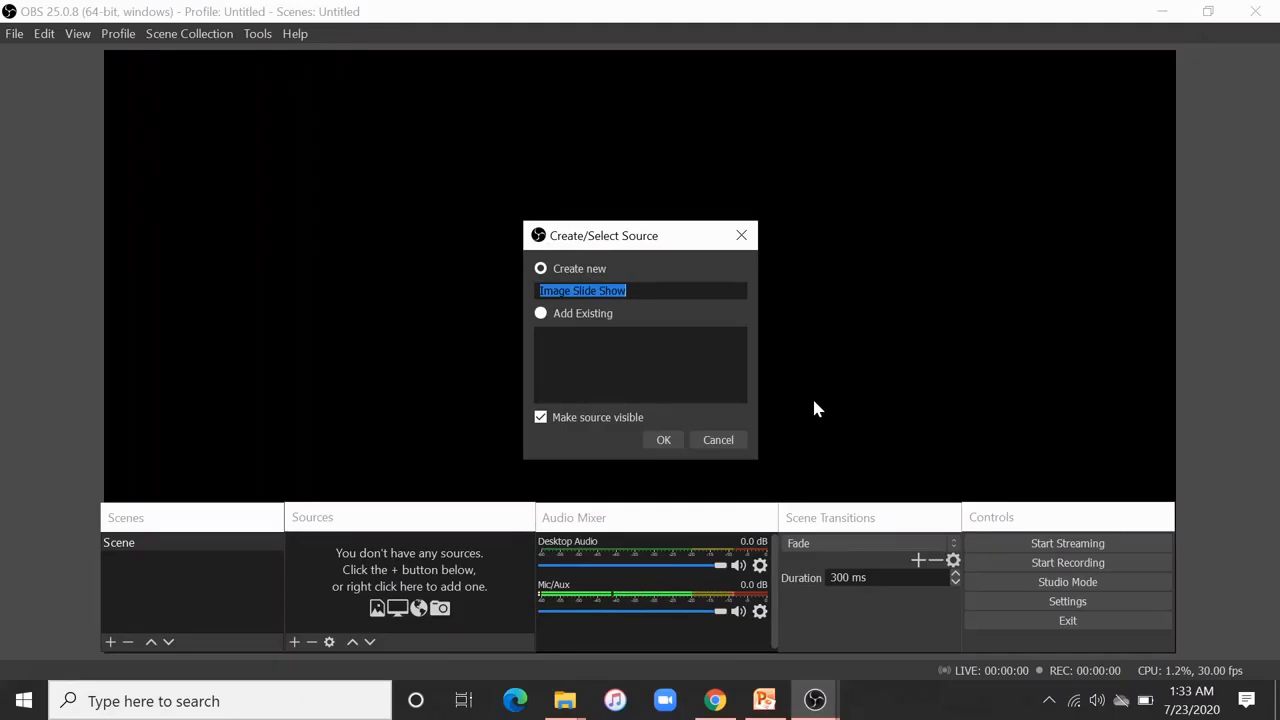
click(672, 446)
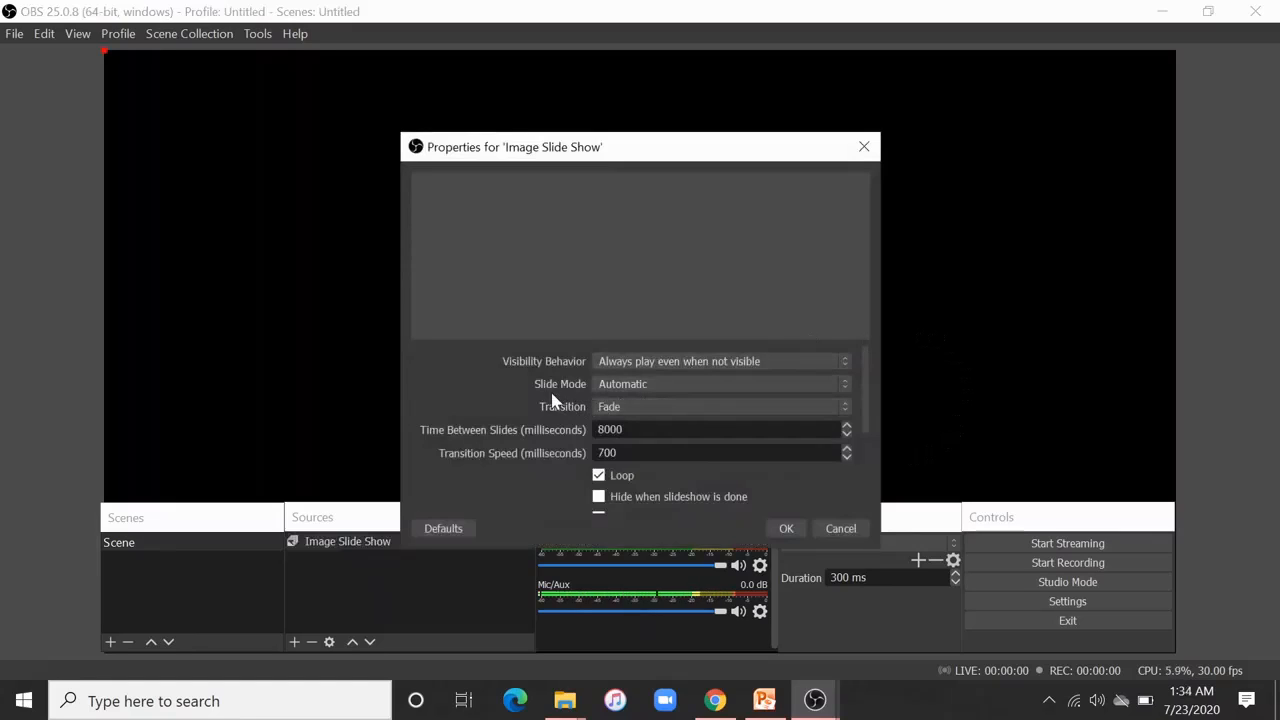
click(664, 388)
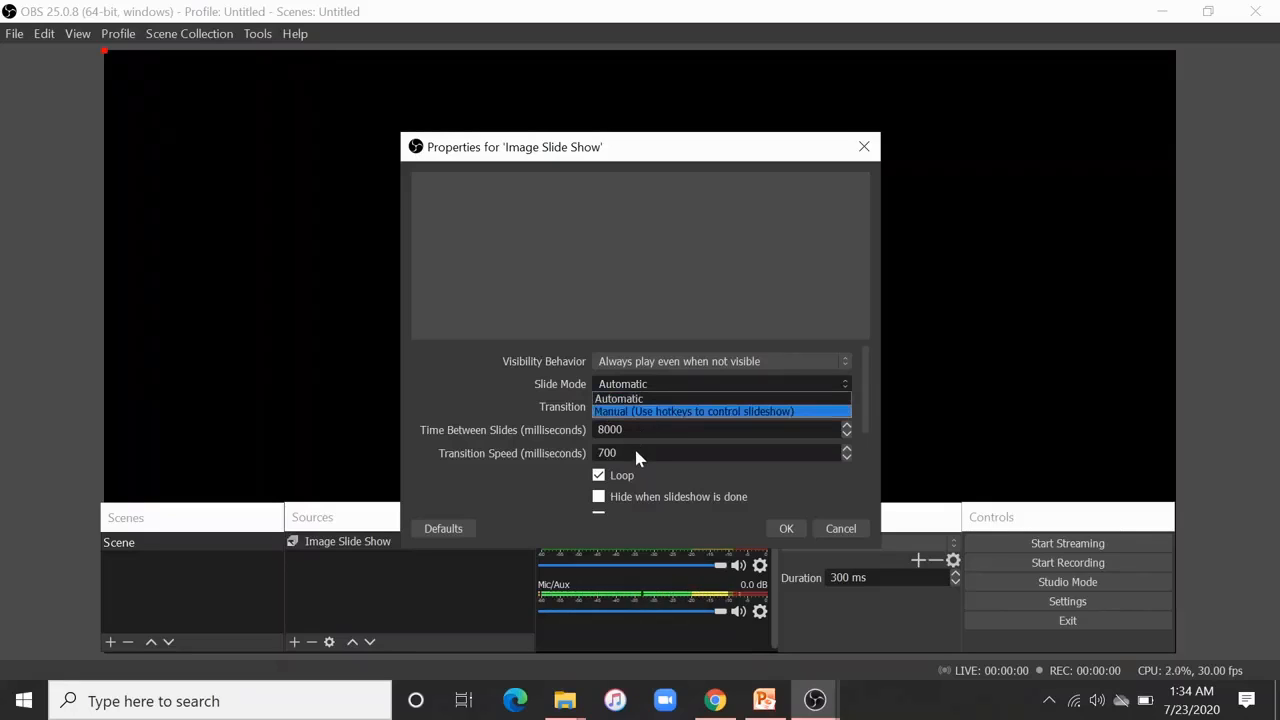
click(768, 412)
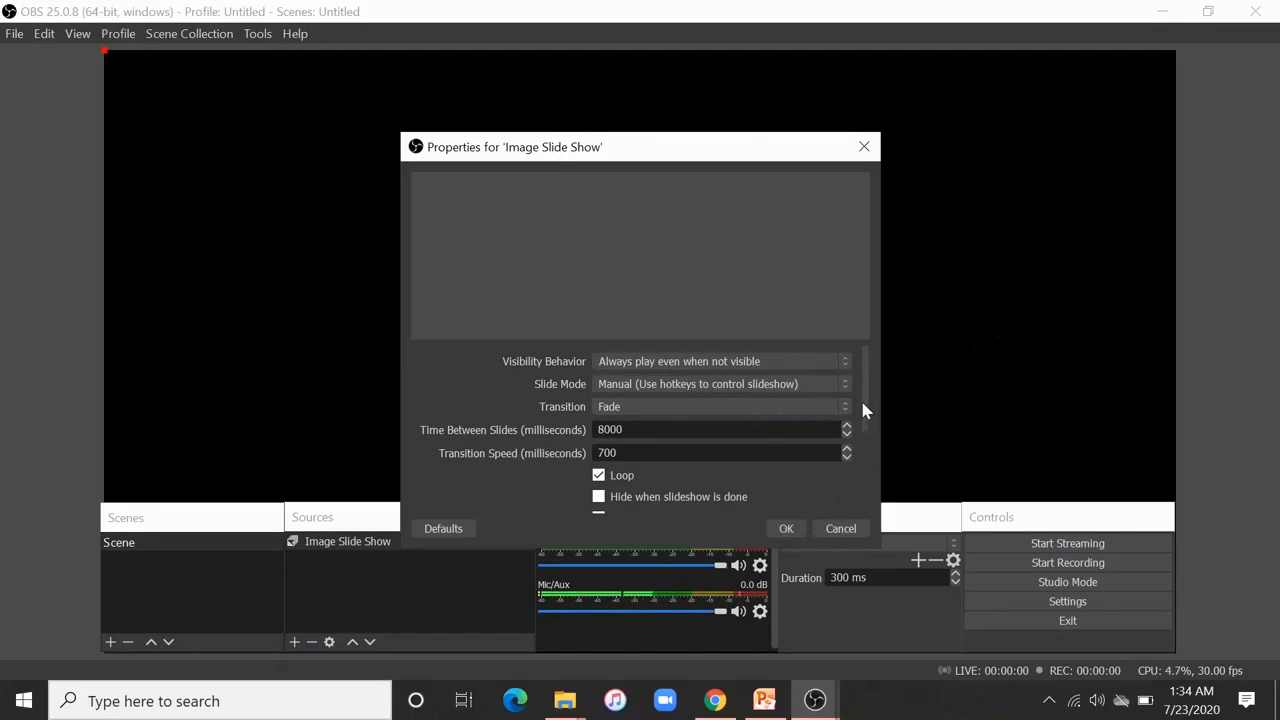
Choose to add files to the slide show and browse to the JPG folder inside FOR OBS VEDIO on the OneDrive desktop.
drag(860, 397, 860, 500)
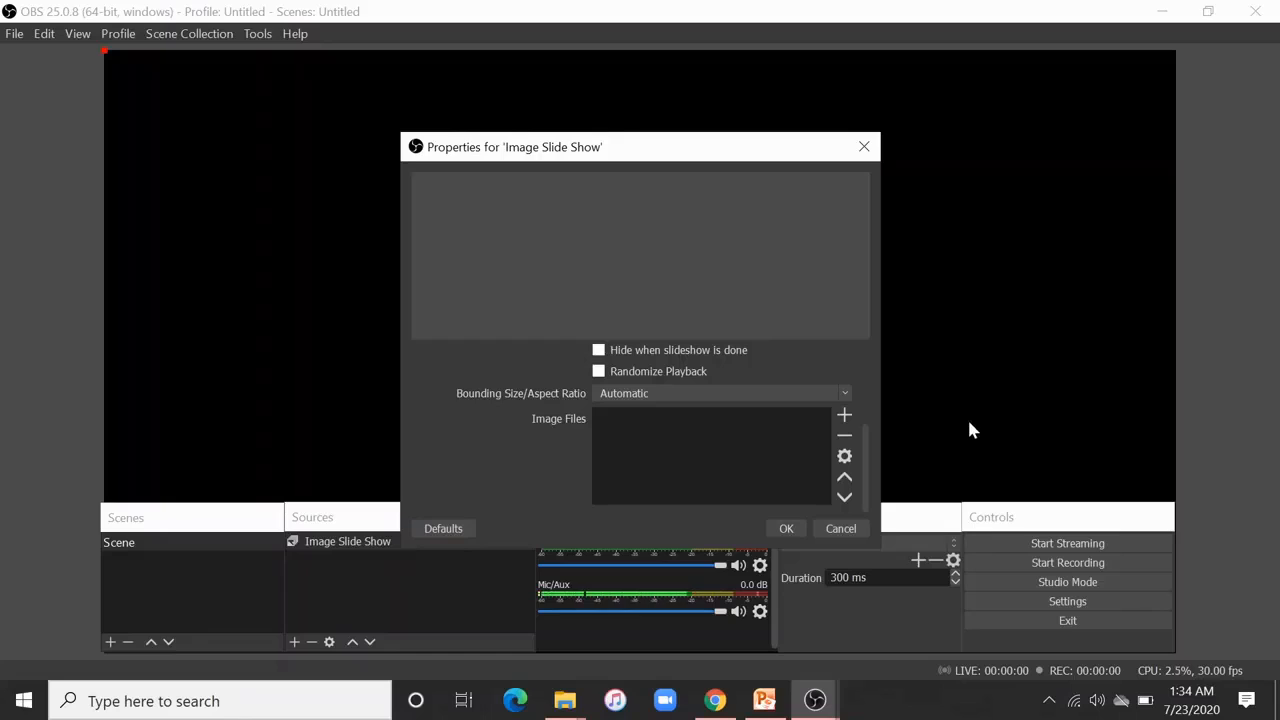
click(845, 420)
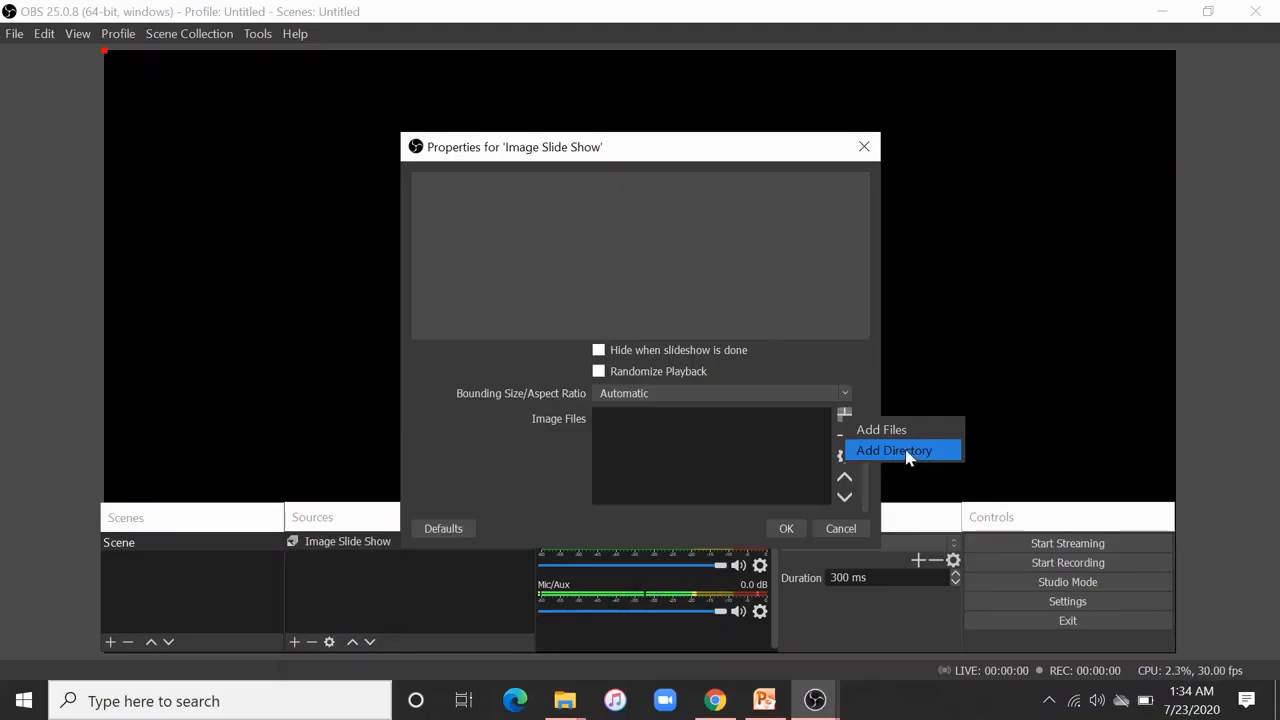
click(889, 431)
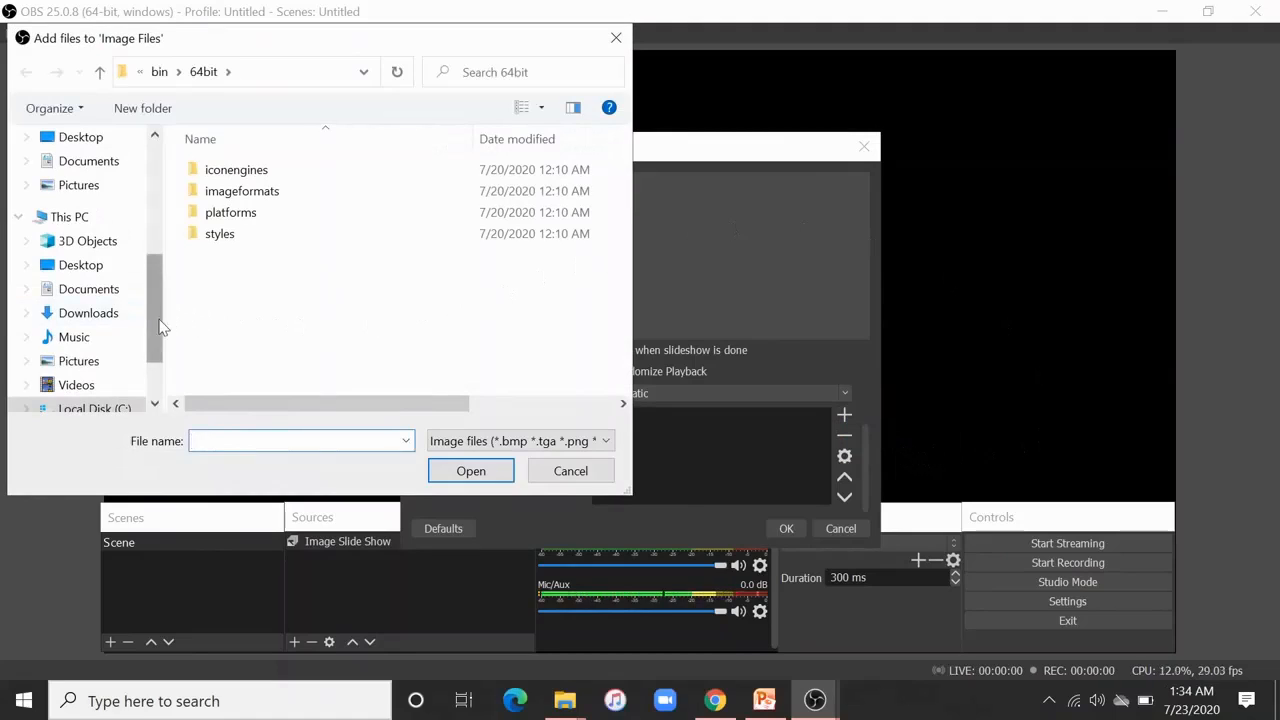
drag(154, 317, 155, 304)
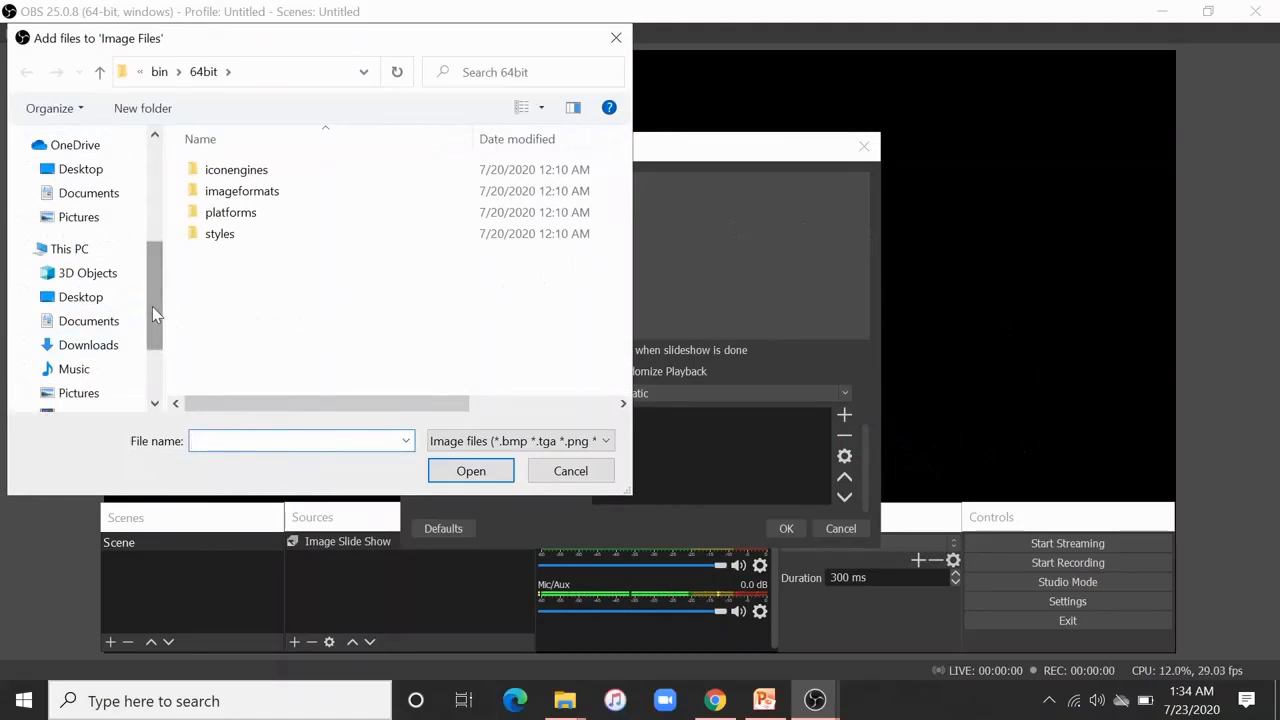
click(86, 174)
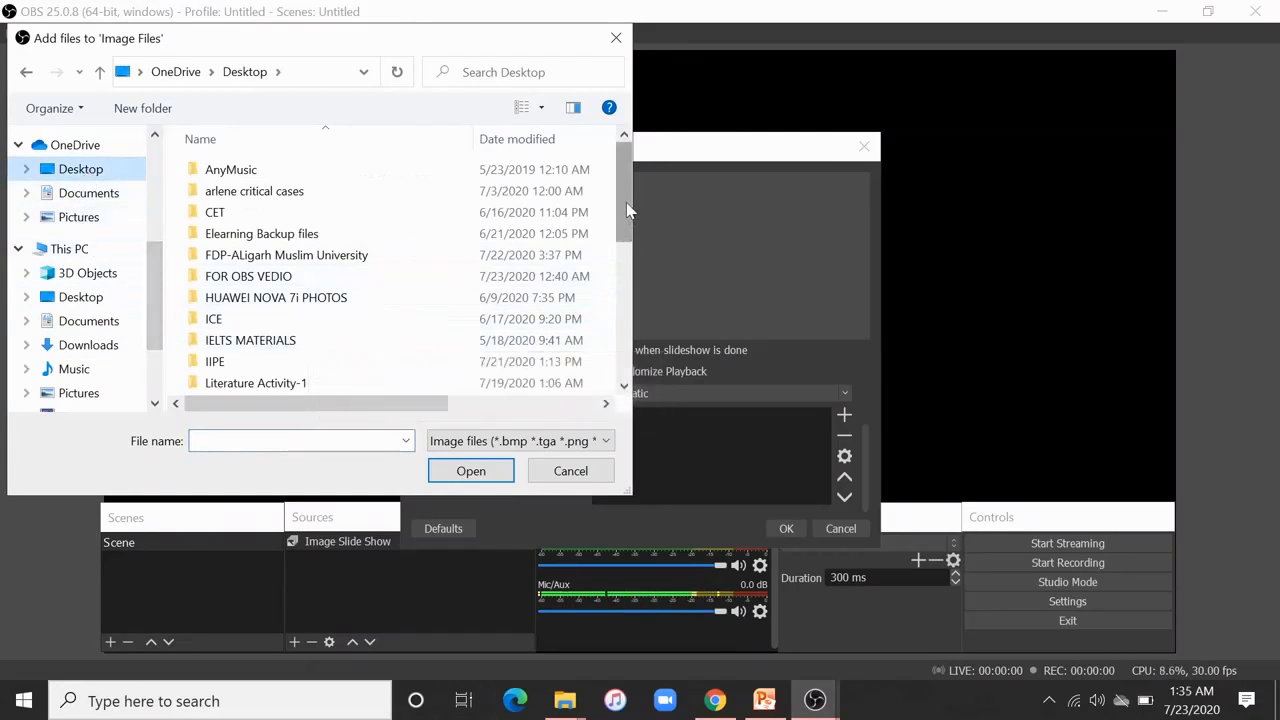
drag(621, 194, 618, 220)
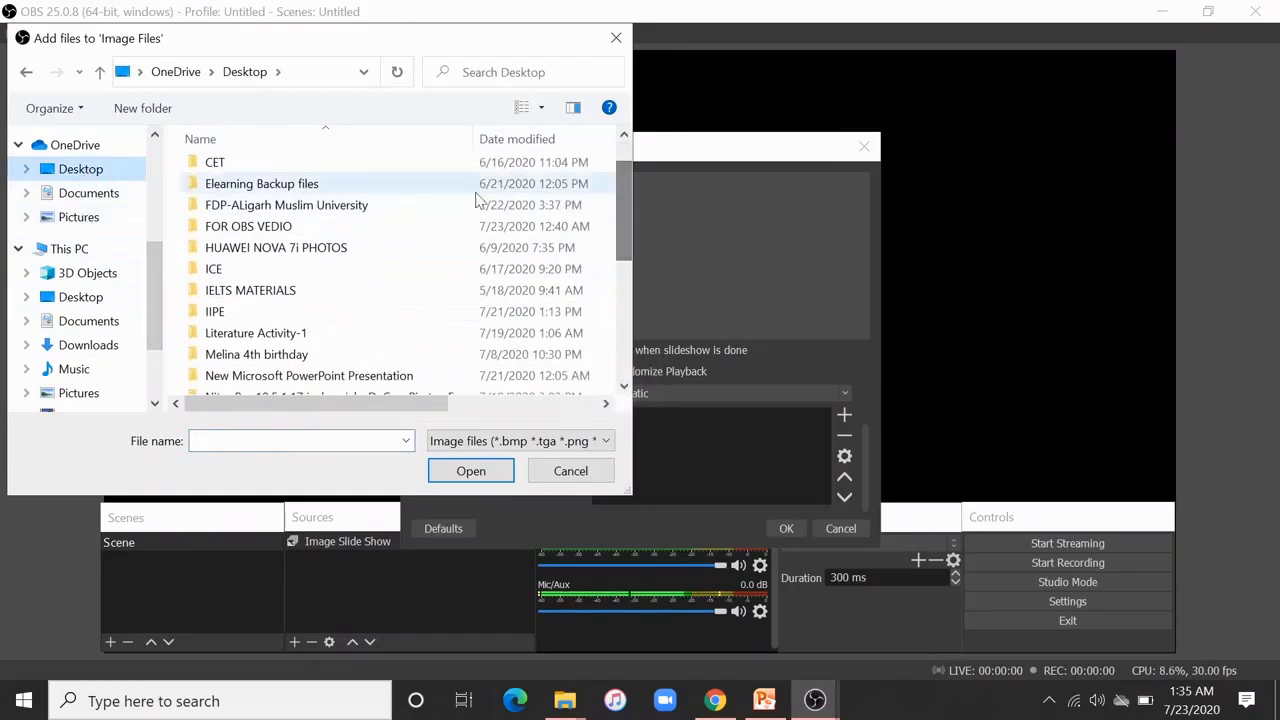
double_click(300, 227)
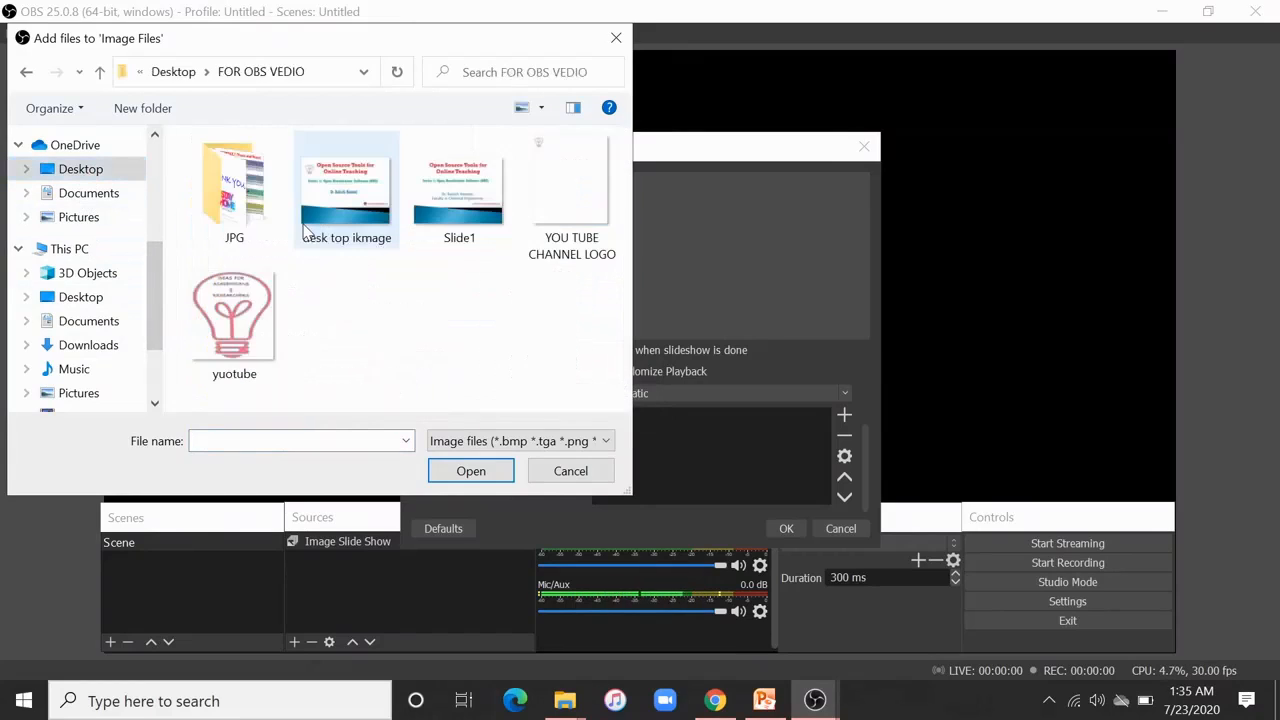
double_click(248, 200)
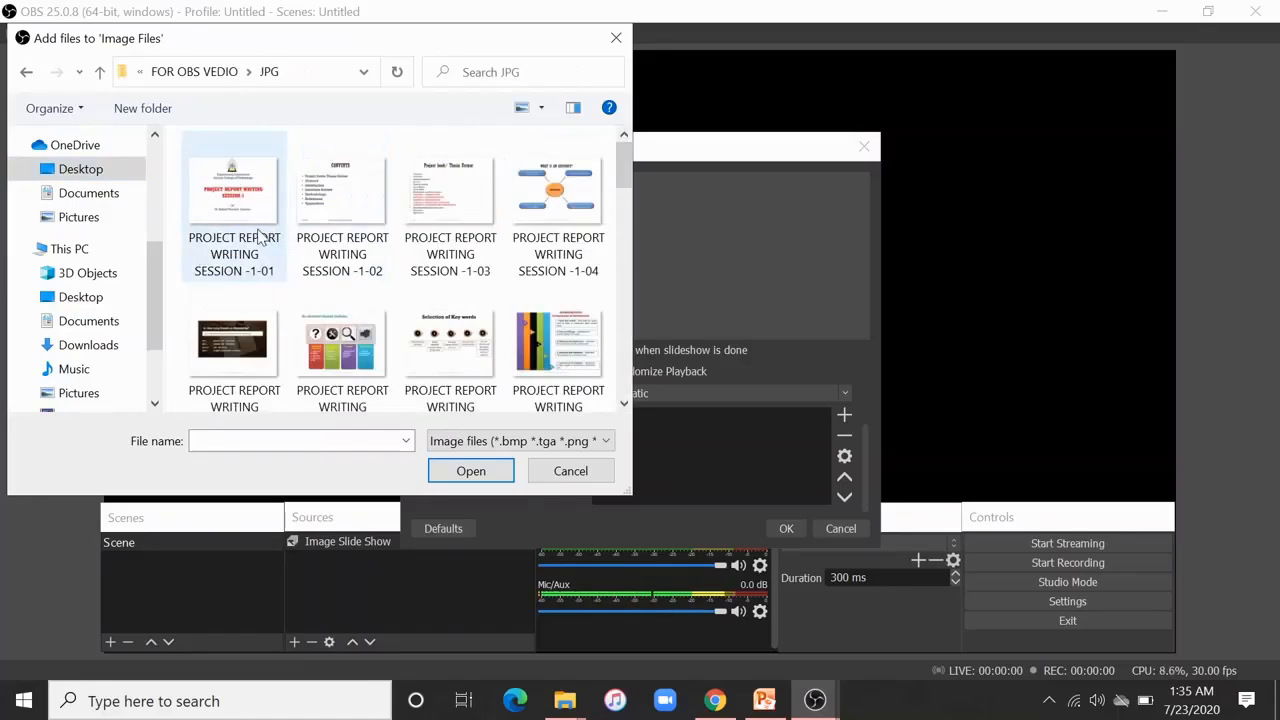
Add the images PROJECT REPORT WRITING SESSION -1-01 through -1-04 to the slide show and accept the source properties.
click(262, 228)
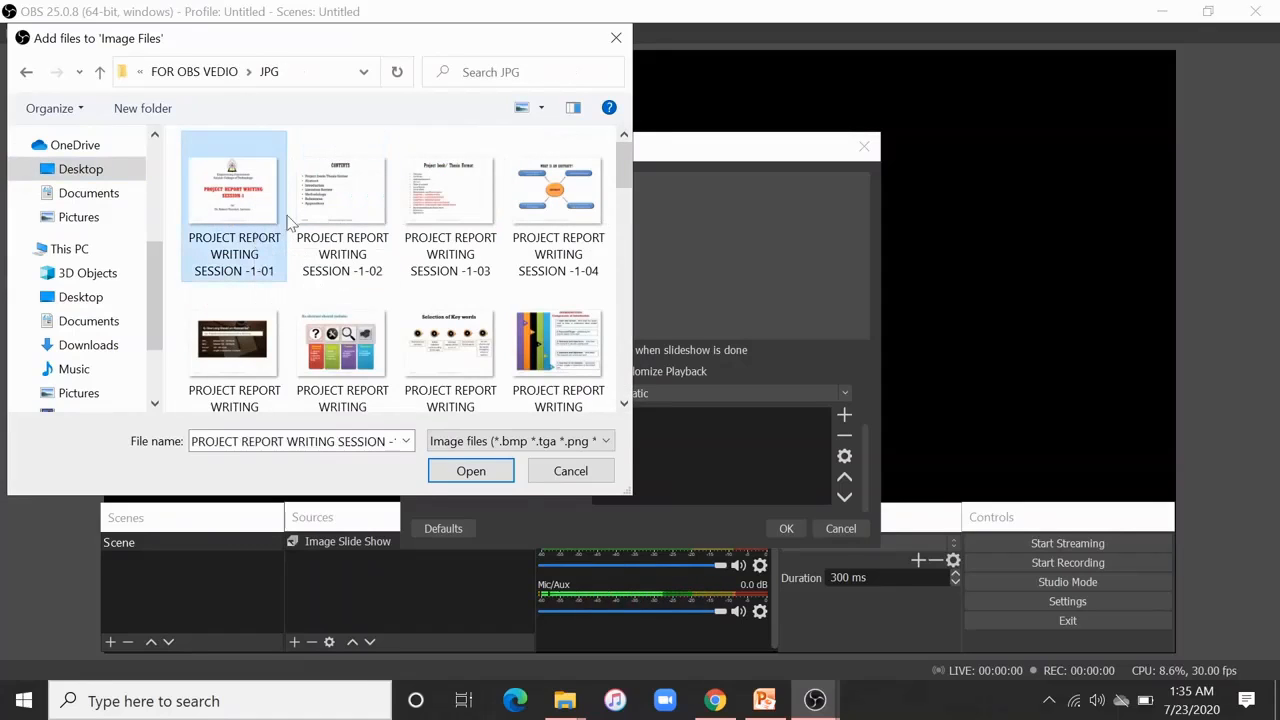
ctrl+click(306, 226)
ctrl+click(449, 240)
ctrl+click(560, 214)
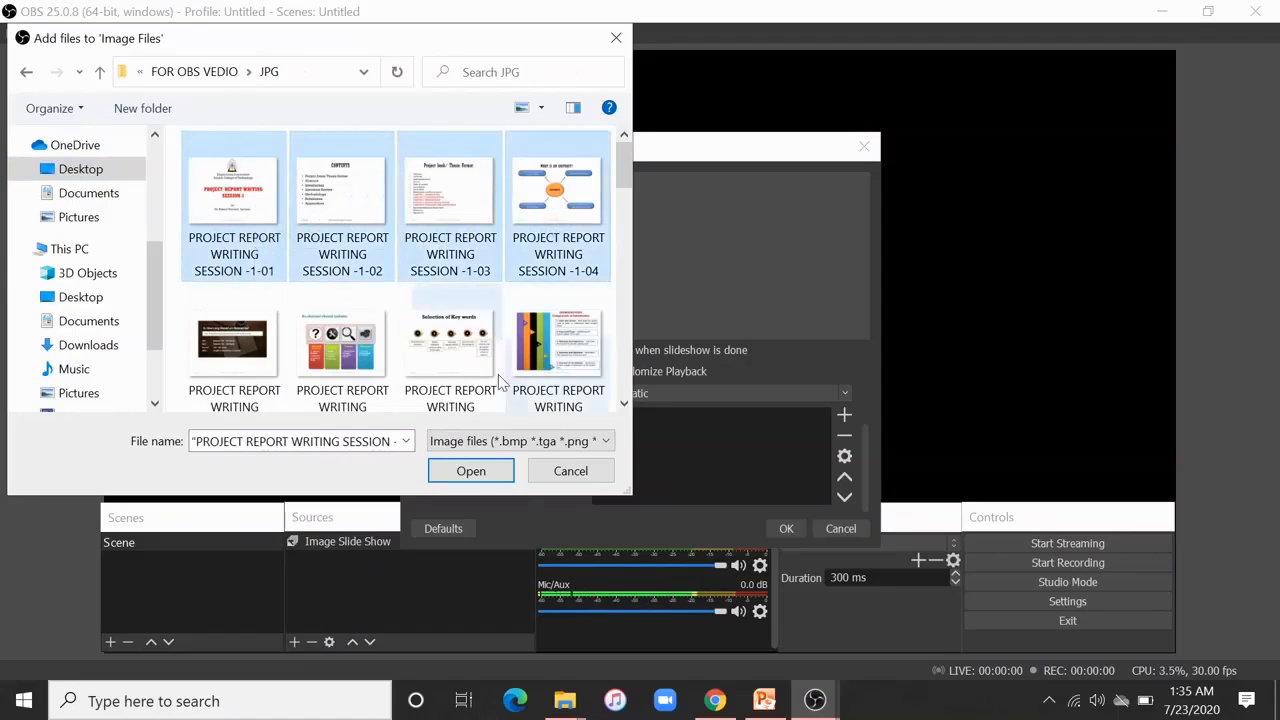
click(471, 470)
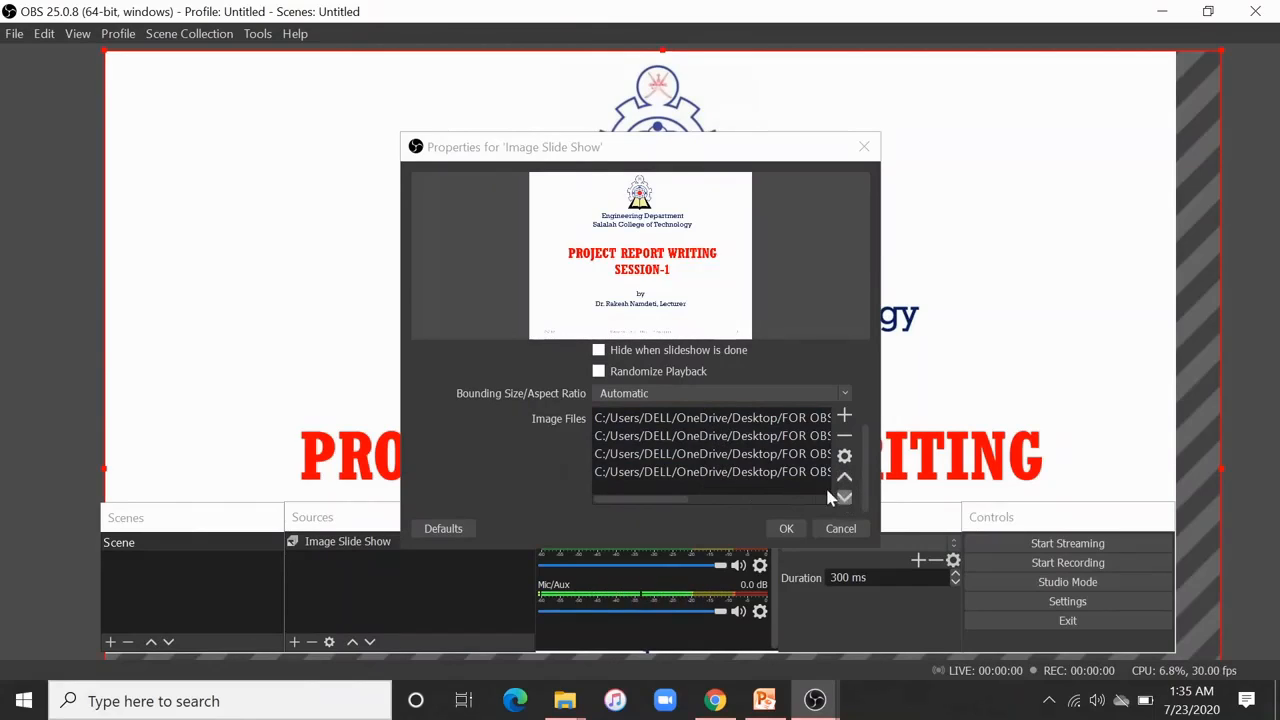
click(786, 530)
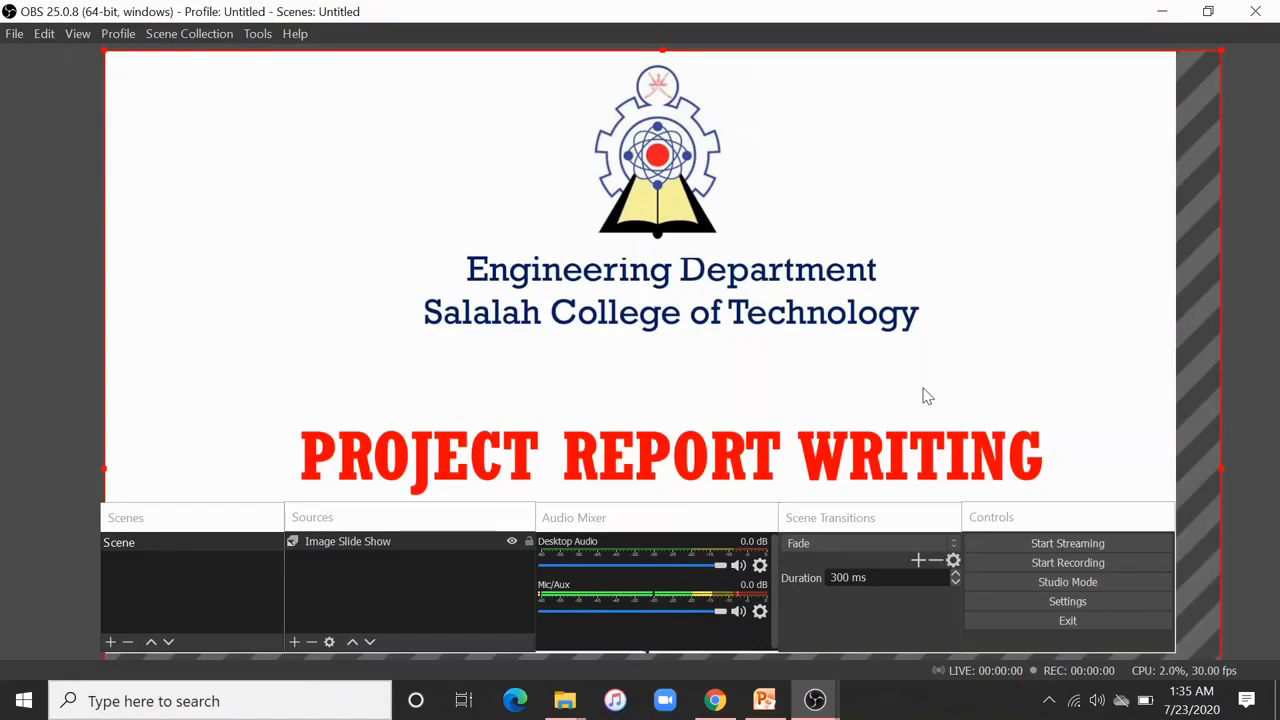
Assign the Right arrow as the Next Slide hotkey and the Left arrow as Previous Slide for the Image Slide Show.
click(1088, 602)
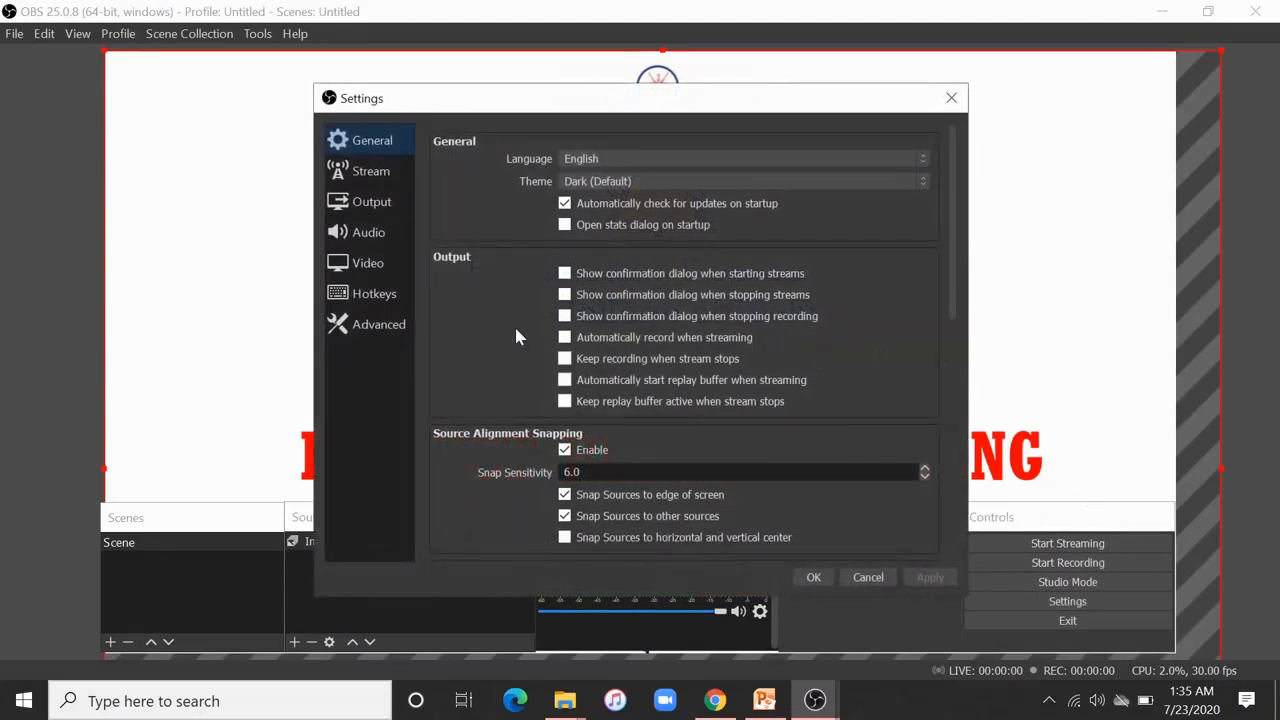
click(375, 293)
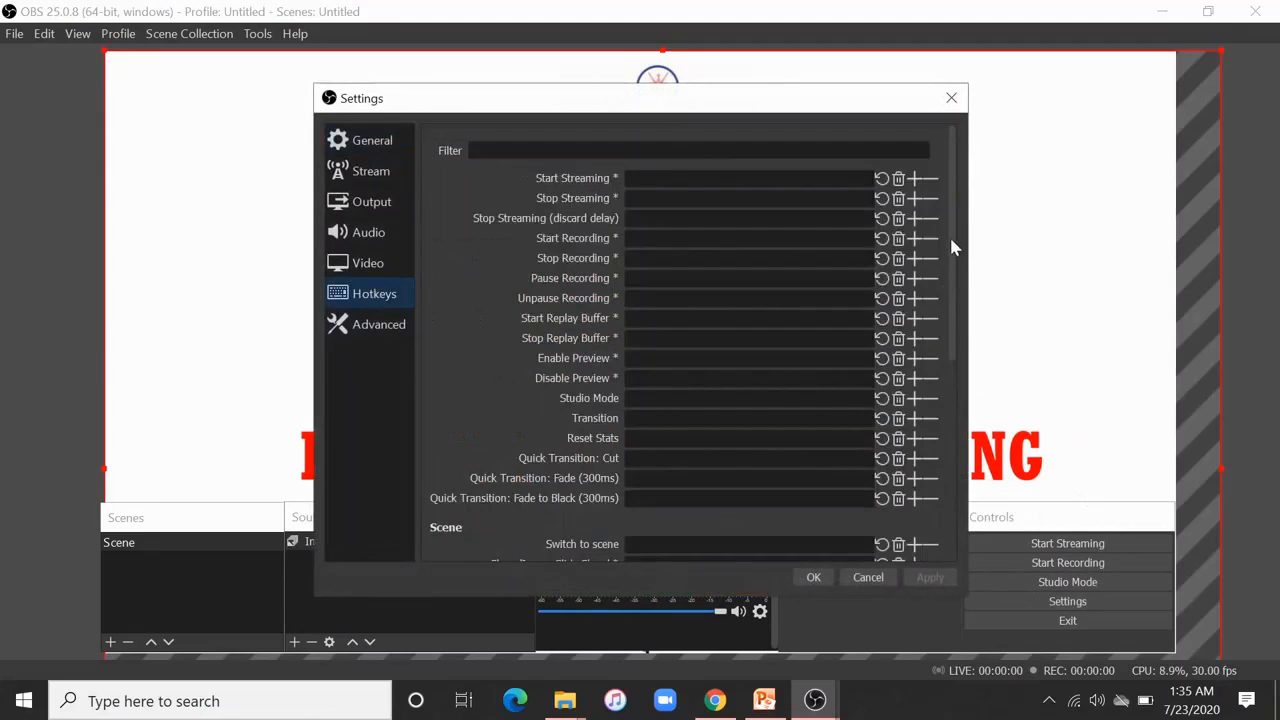
drag(952, 247, 949, 417)
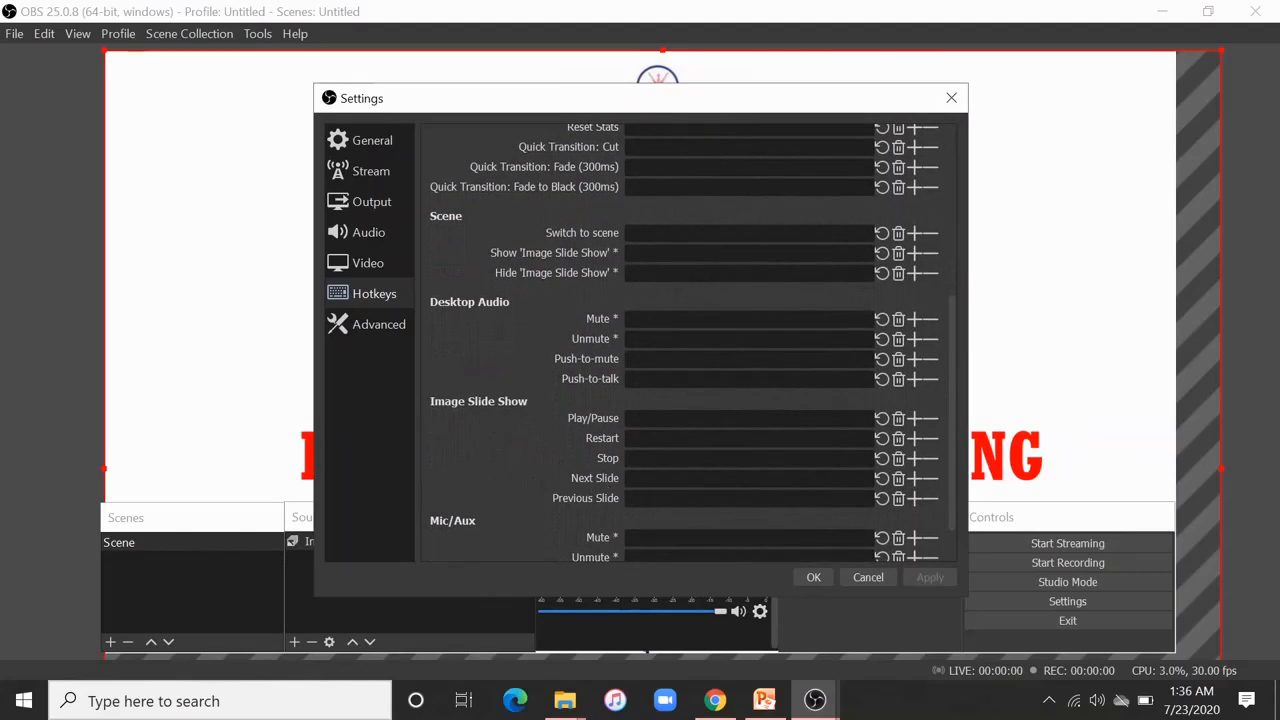
key(Right)
key(Left)
click(930, 578)
click(815, 578)
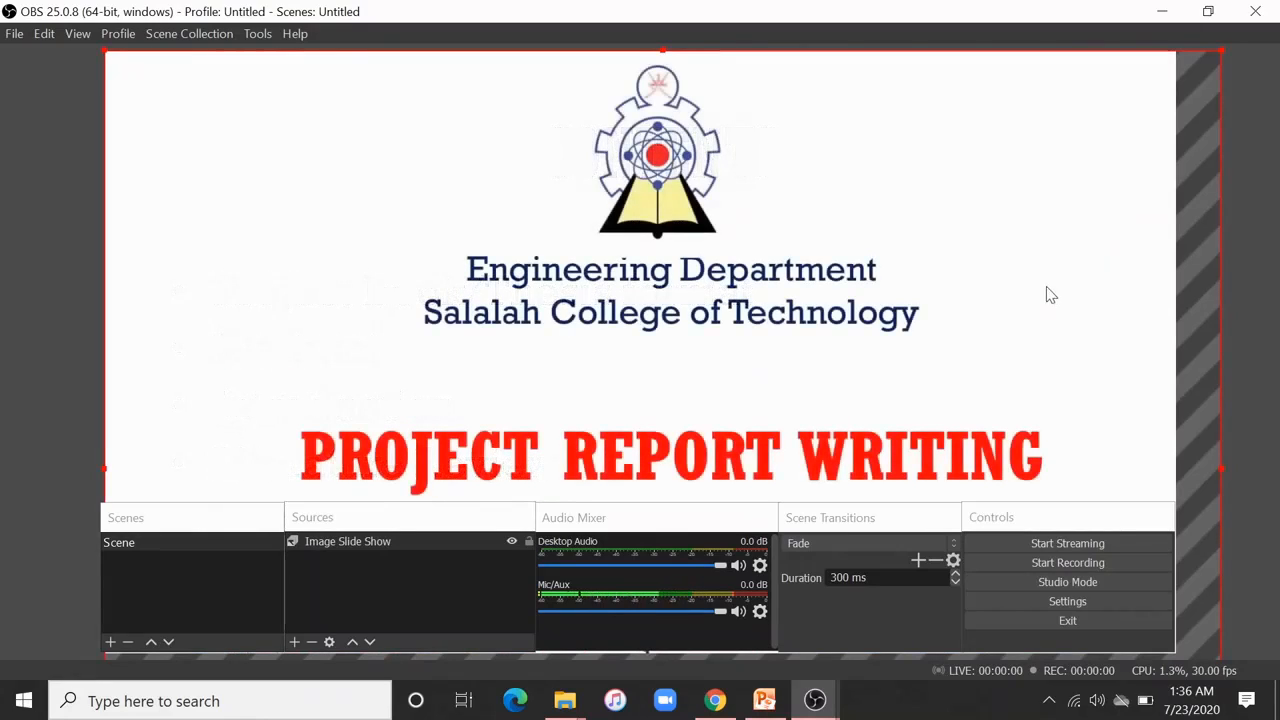
Add a new Video Capture Device source that uses the Integrated Webcam with the default device settings.
click(294, 642)
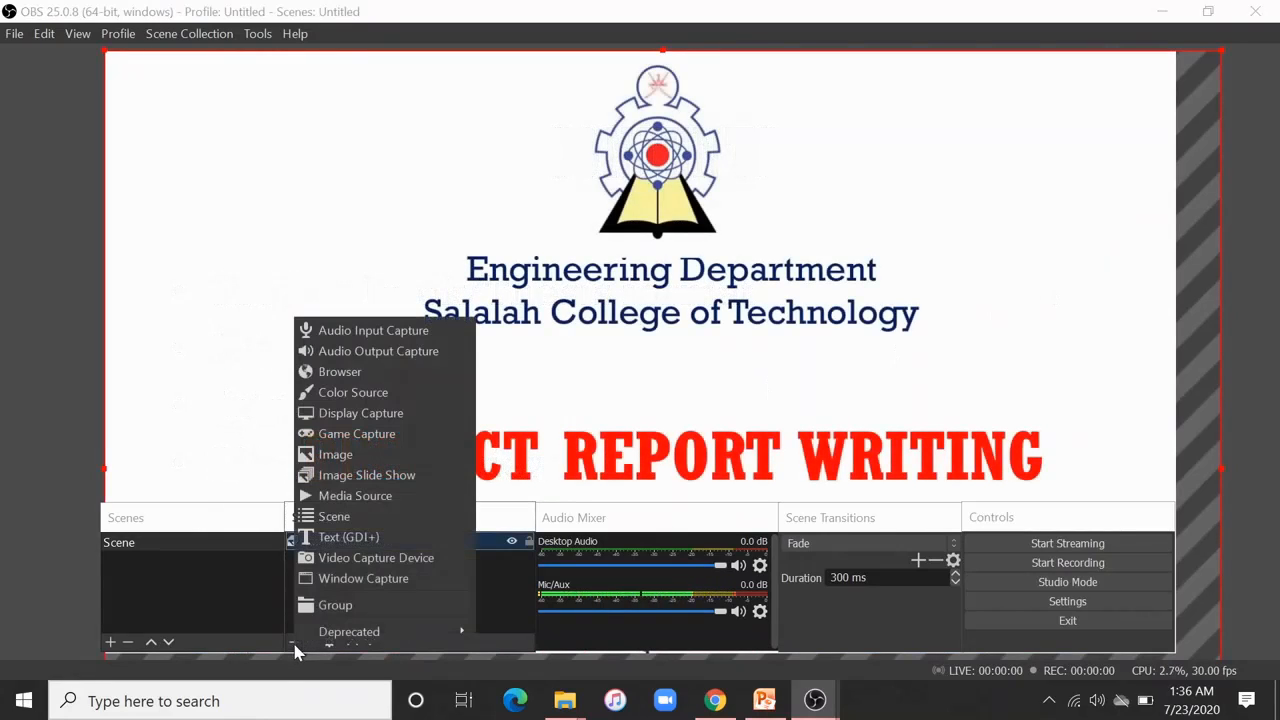
click(351, 558)
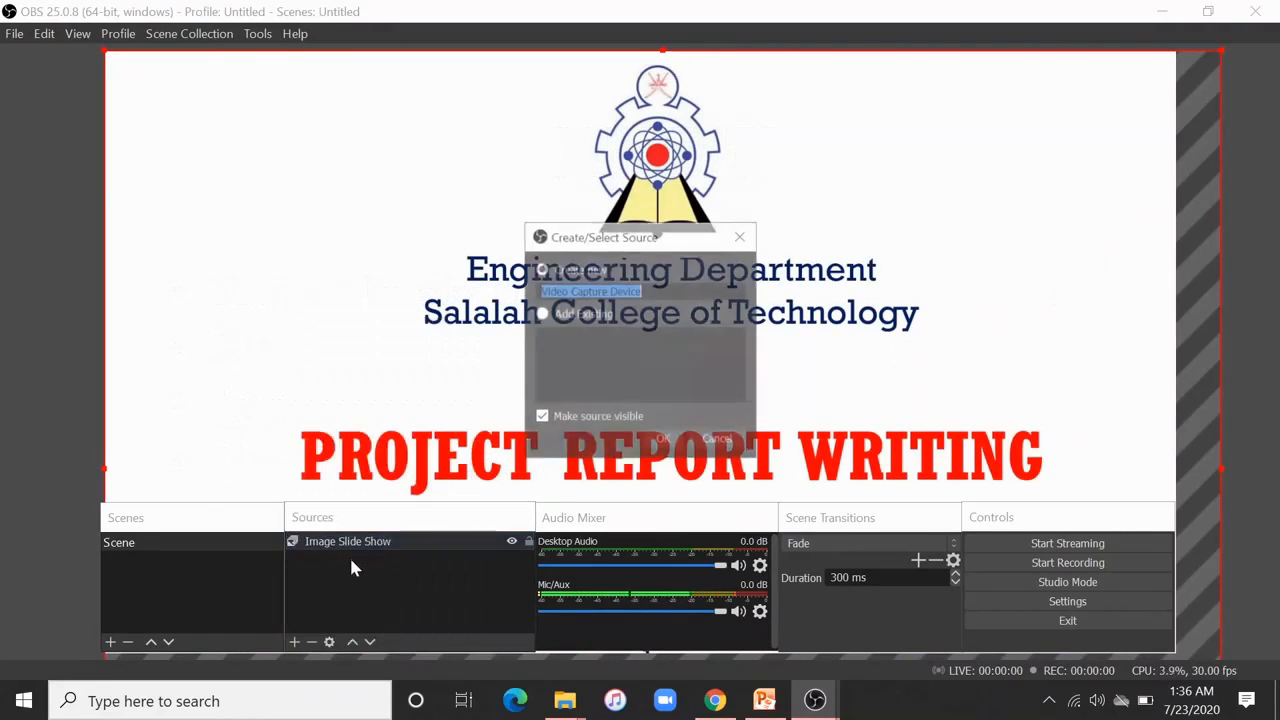
click(664, 441)
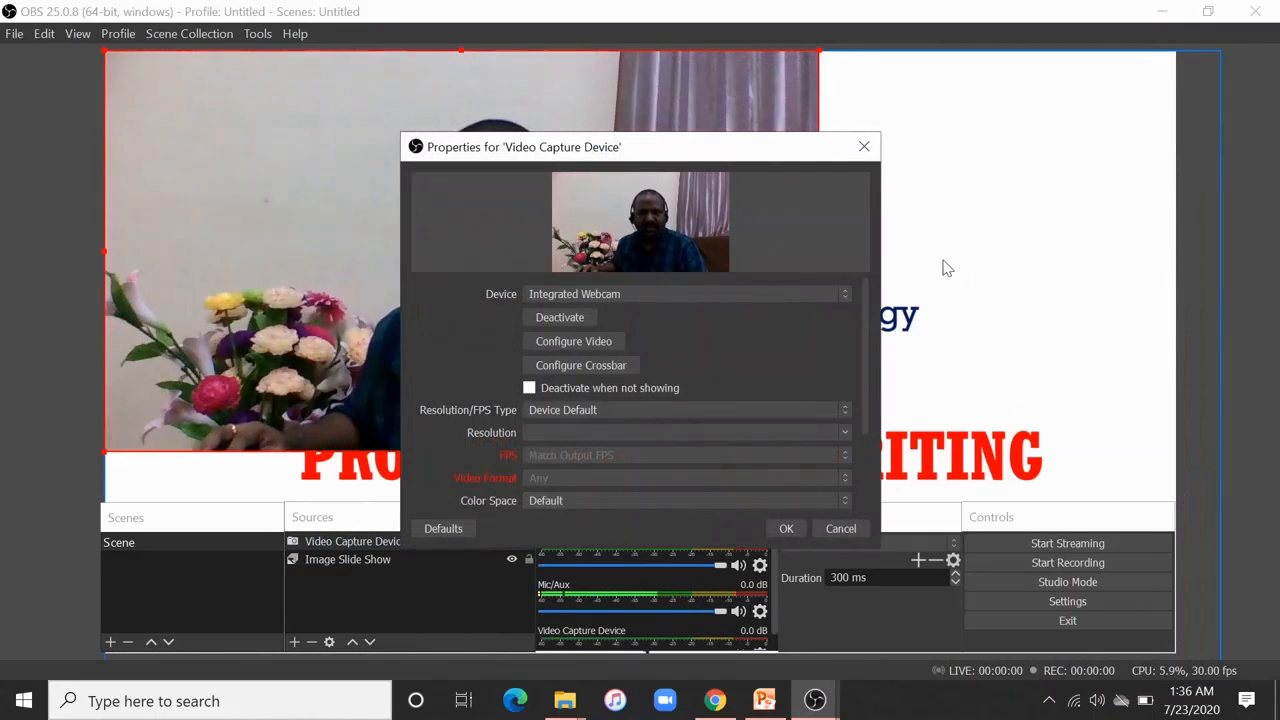
click(785, 528)
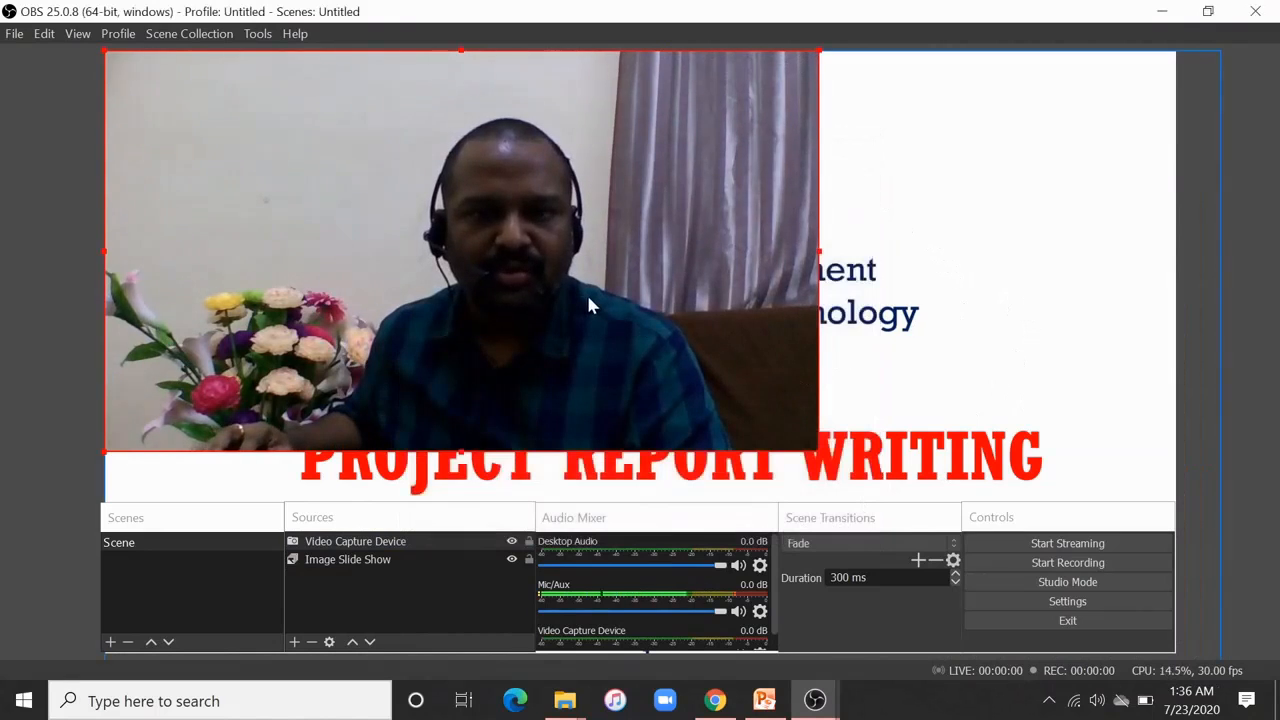
Shrink the webcam picture to a small inset and place it in the upper-right corner of the slide.
drag(588, 305, 639, 330)
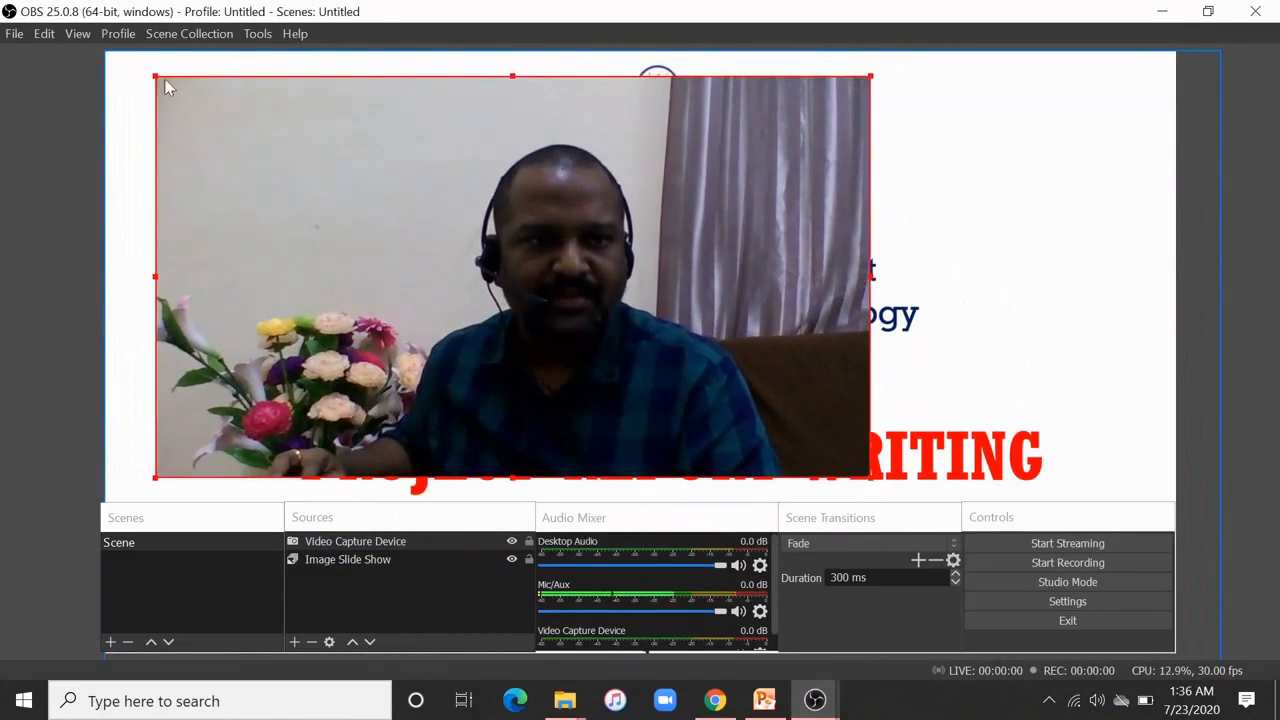
drag(155, 78, 693, 376)
drag(814, 435, 1112, 140)
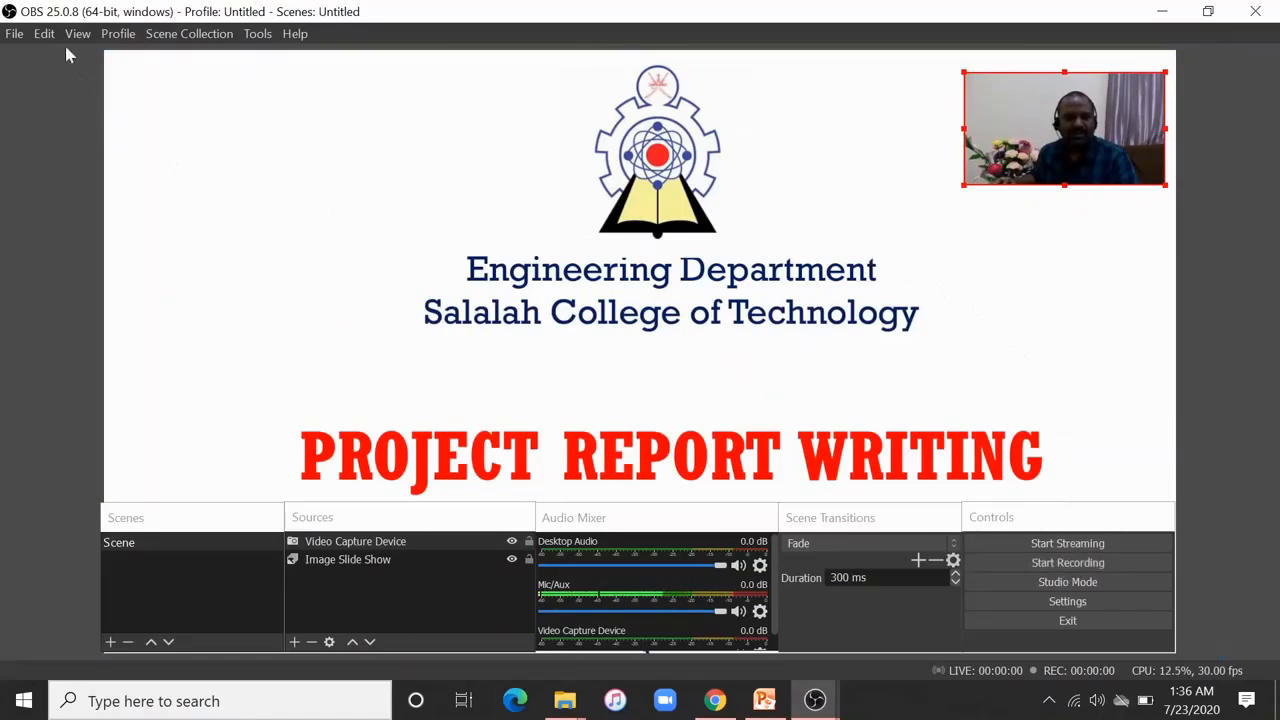
click(14, 34)
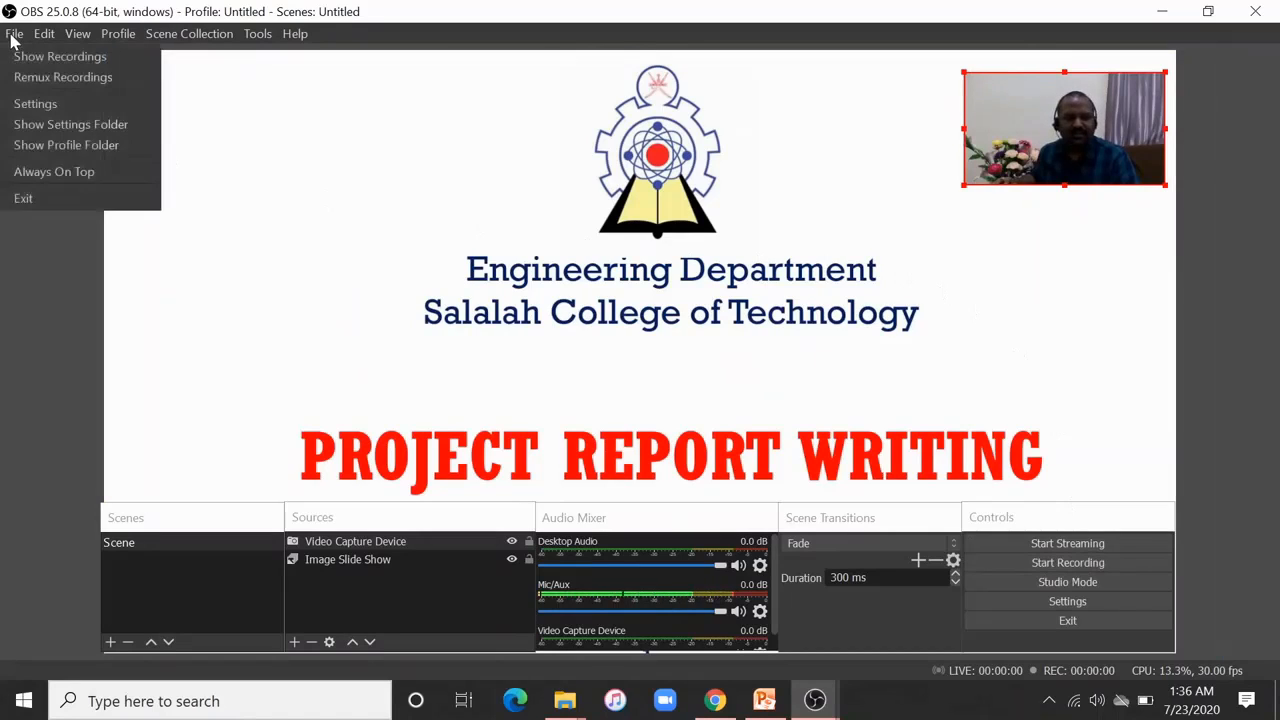
click(257, 241)
Remove the Image Slide Show and Video Capture Device sources from the scene.
click(960, 434)
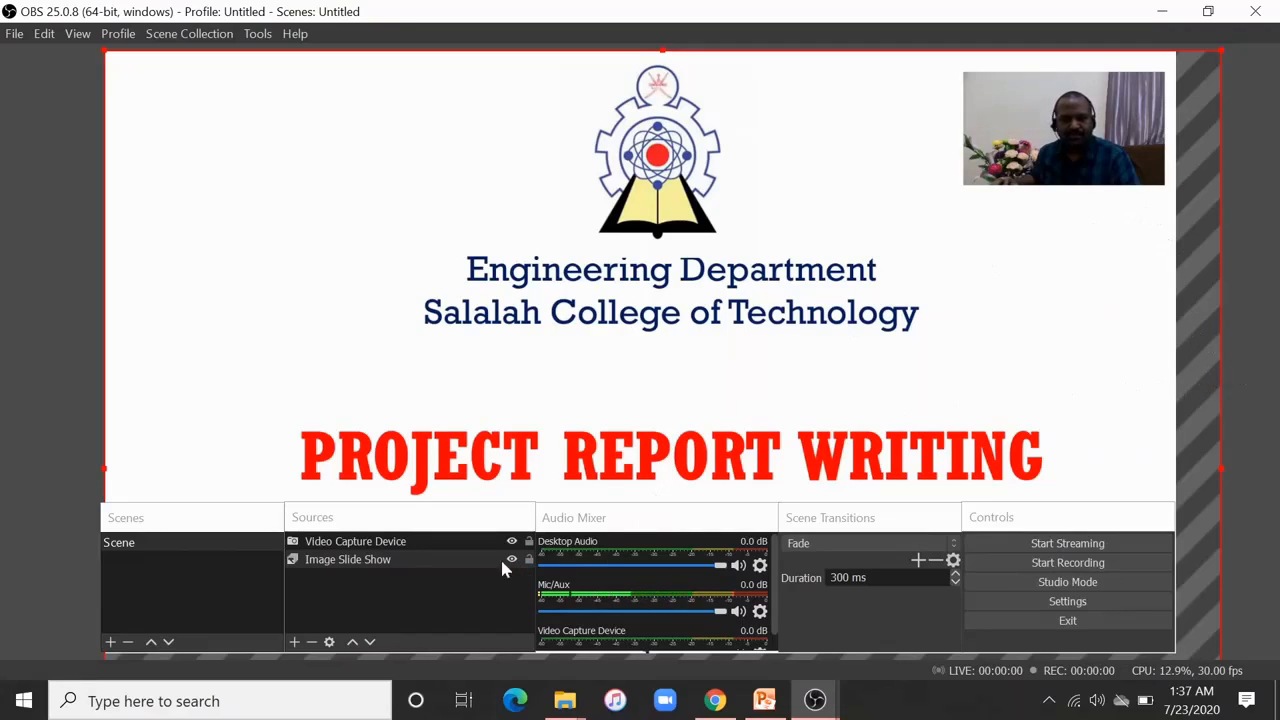
click(311, 641)
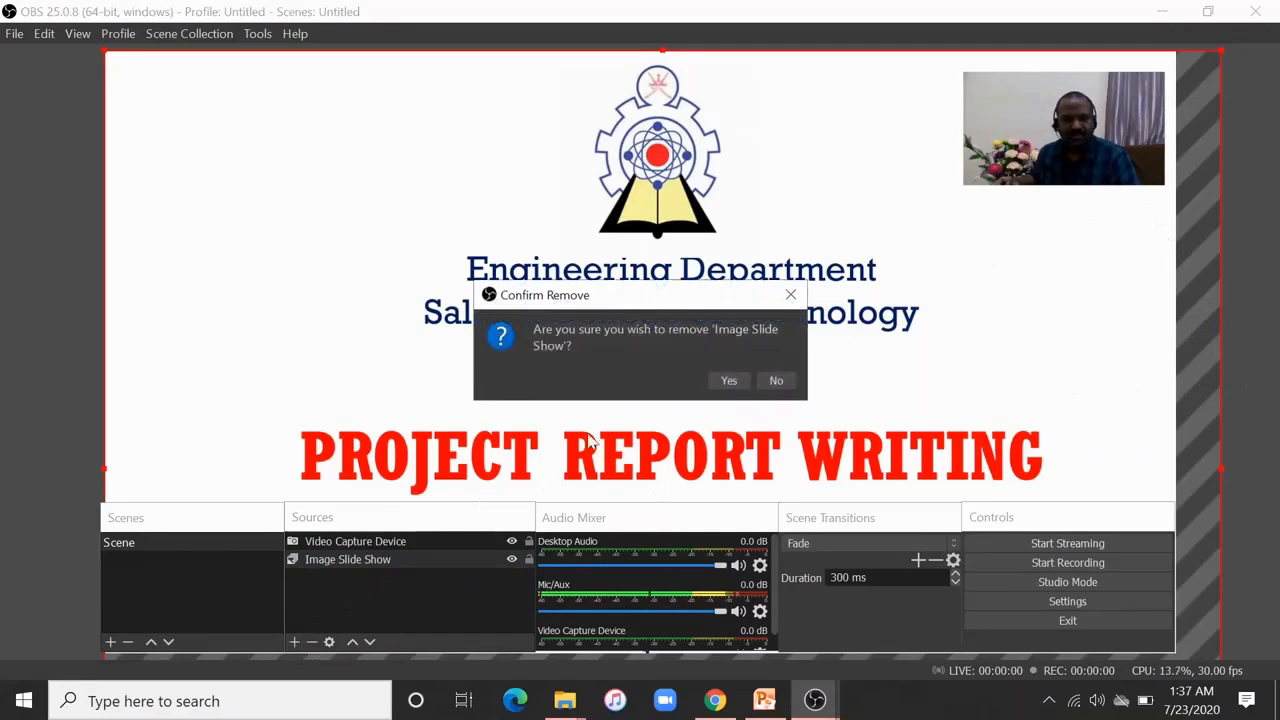
click(729, 381)
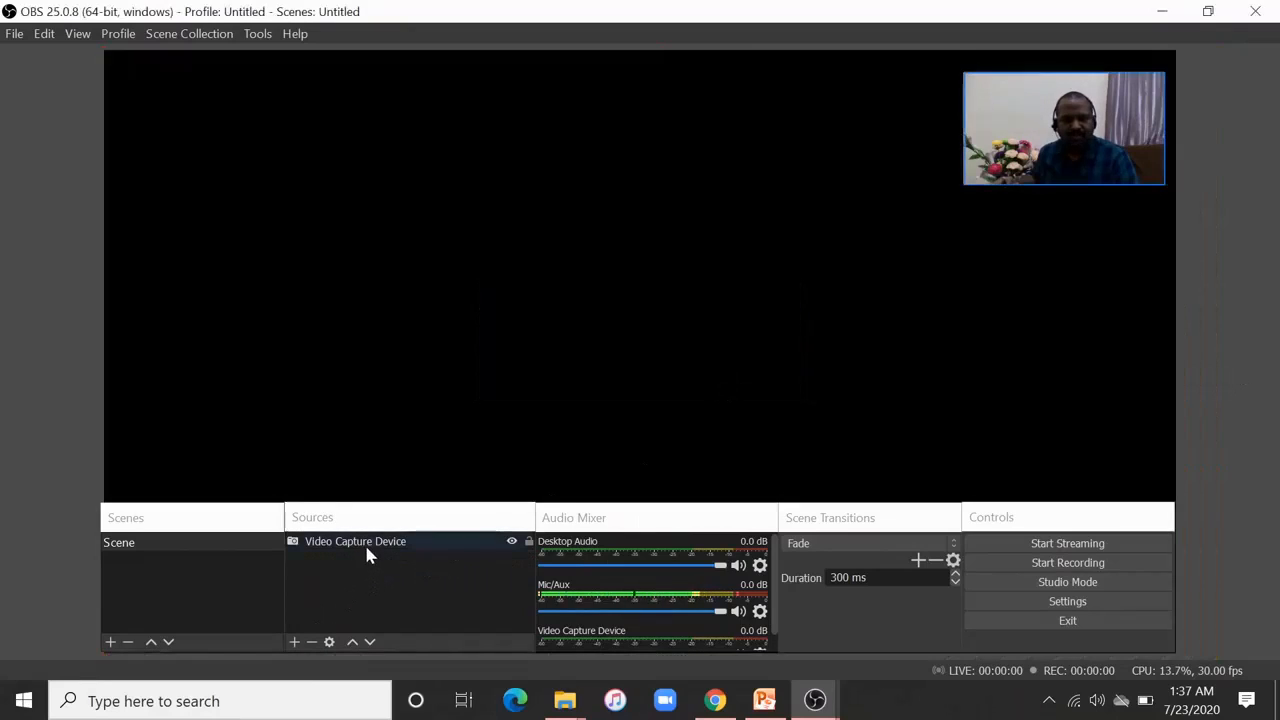
click(366, 543)
click(311, 641)
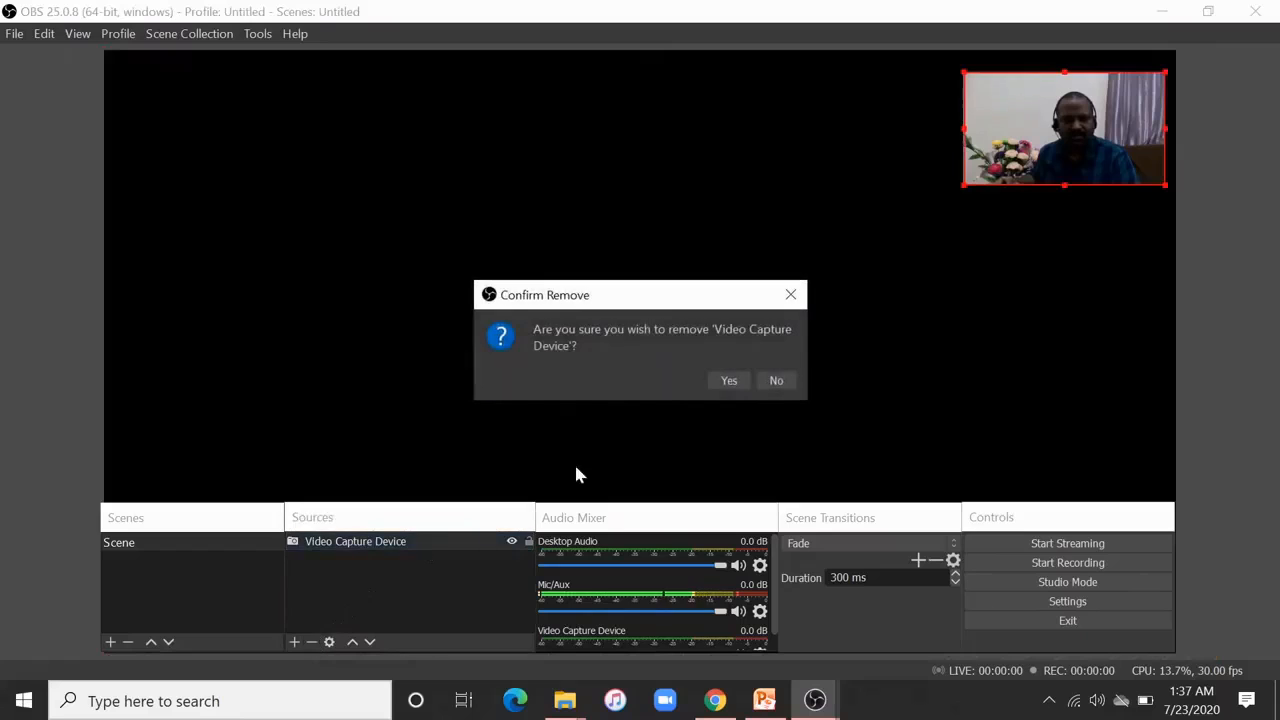
click(728, 381)
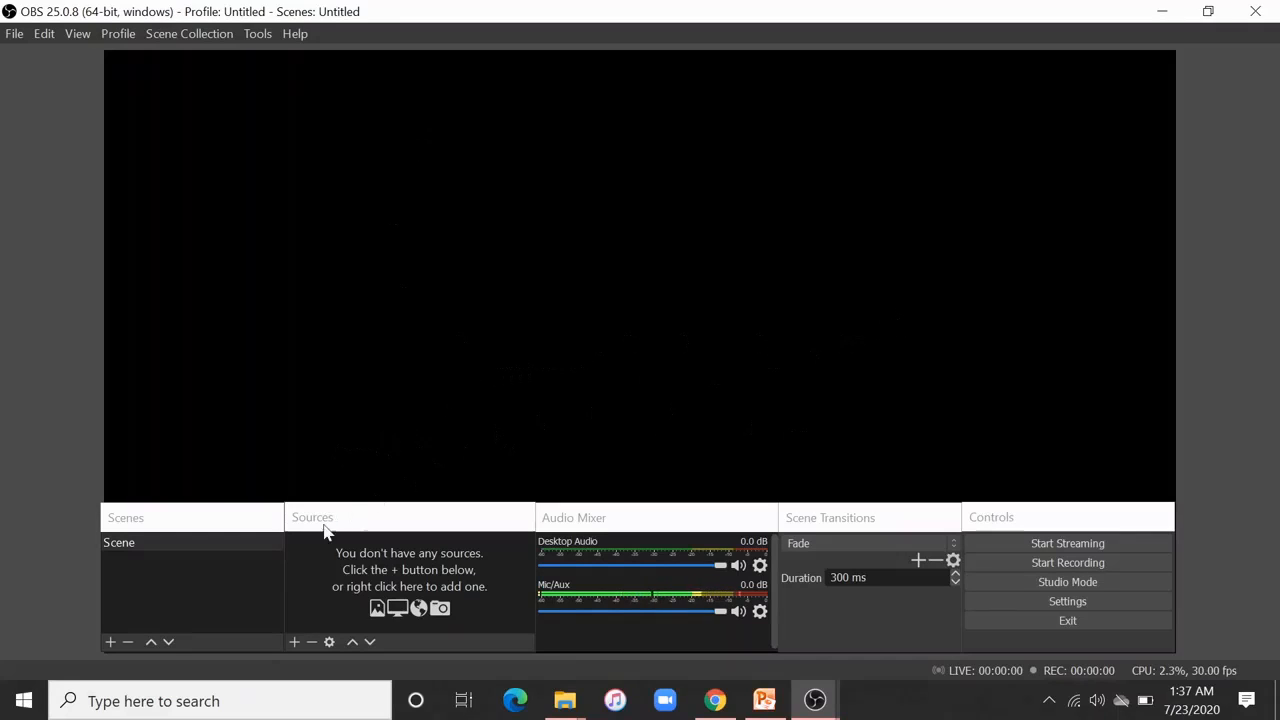
Add a new Display Capture source for Display 1: 1920x1080 @ 0,0 with cursor capture enabled.
click(295, 643)
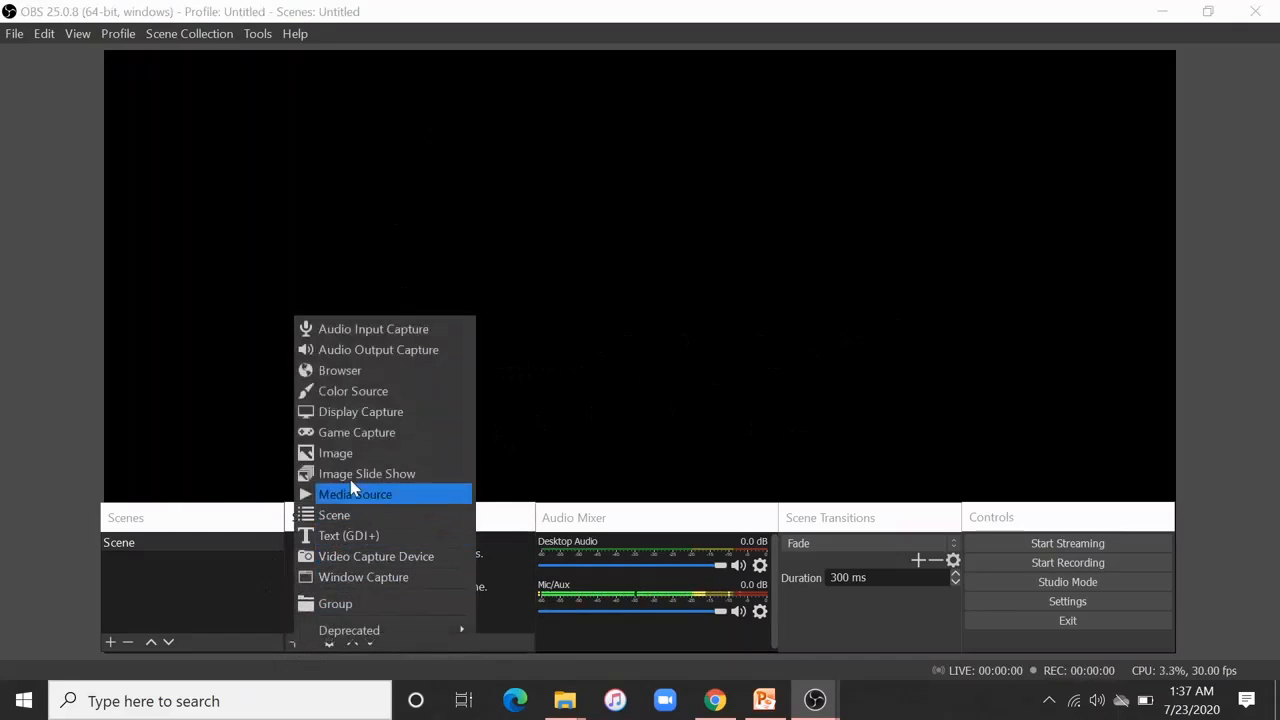
click(355, 411)
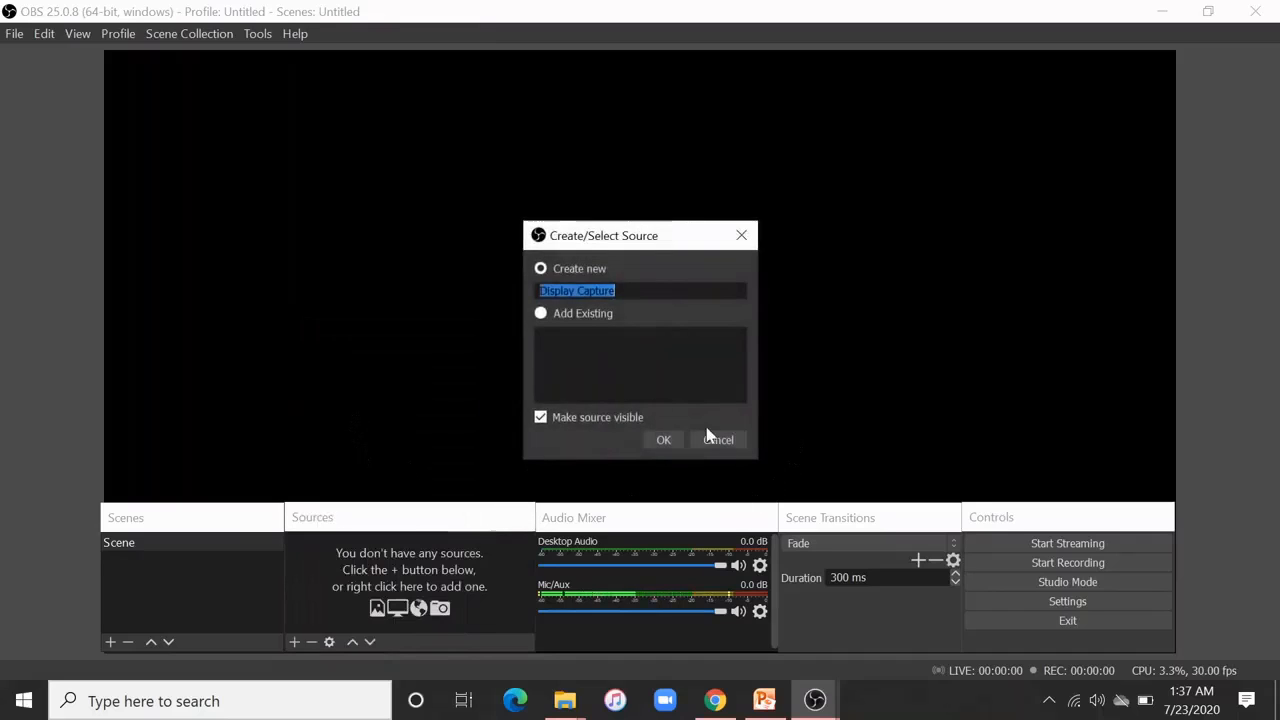
click(665, 442)
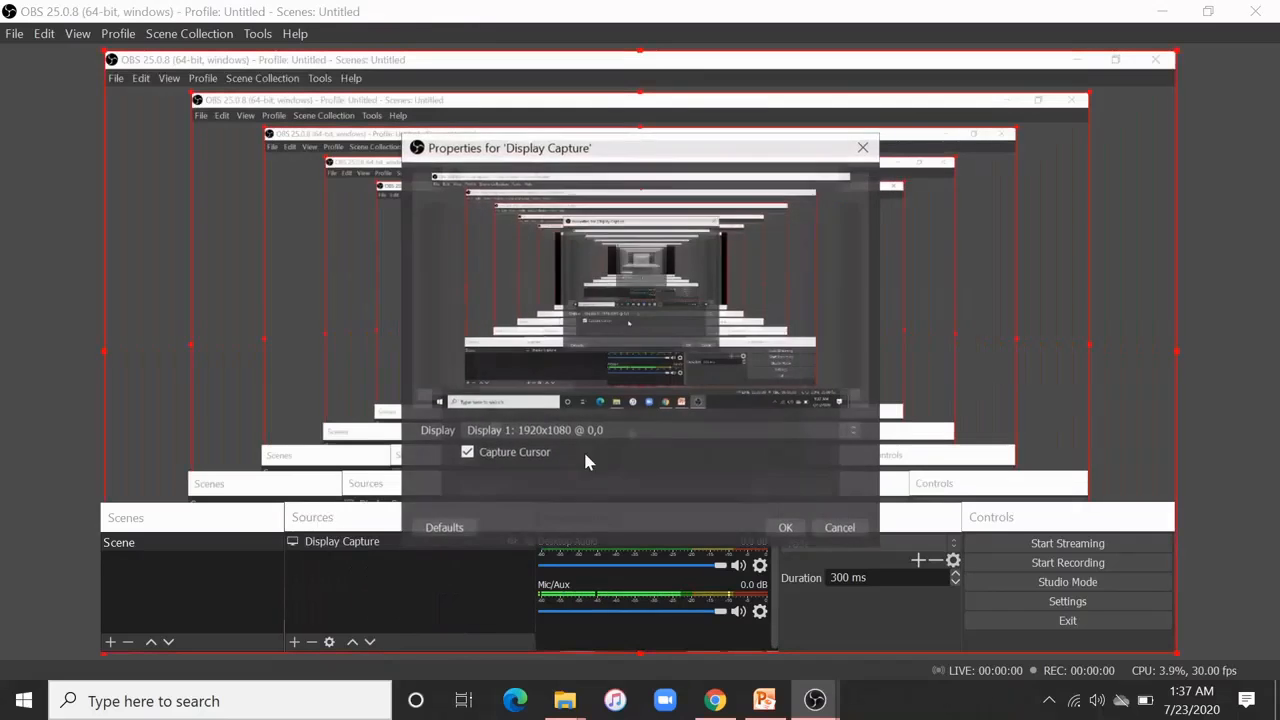
click(787, 530)
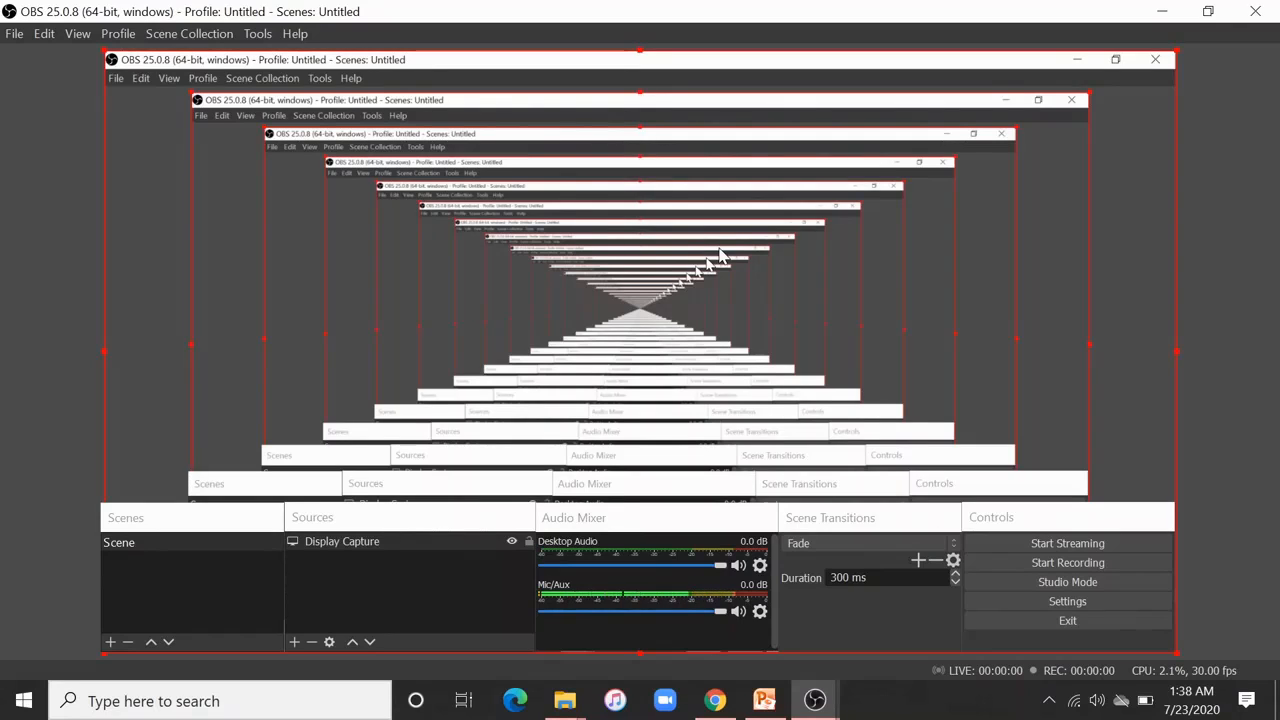
Start a test recording and show the PowerPoint presentation and a Google search for "obs" in Chrome while it runs.
click(1068, 563)
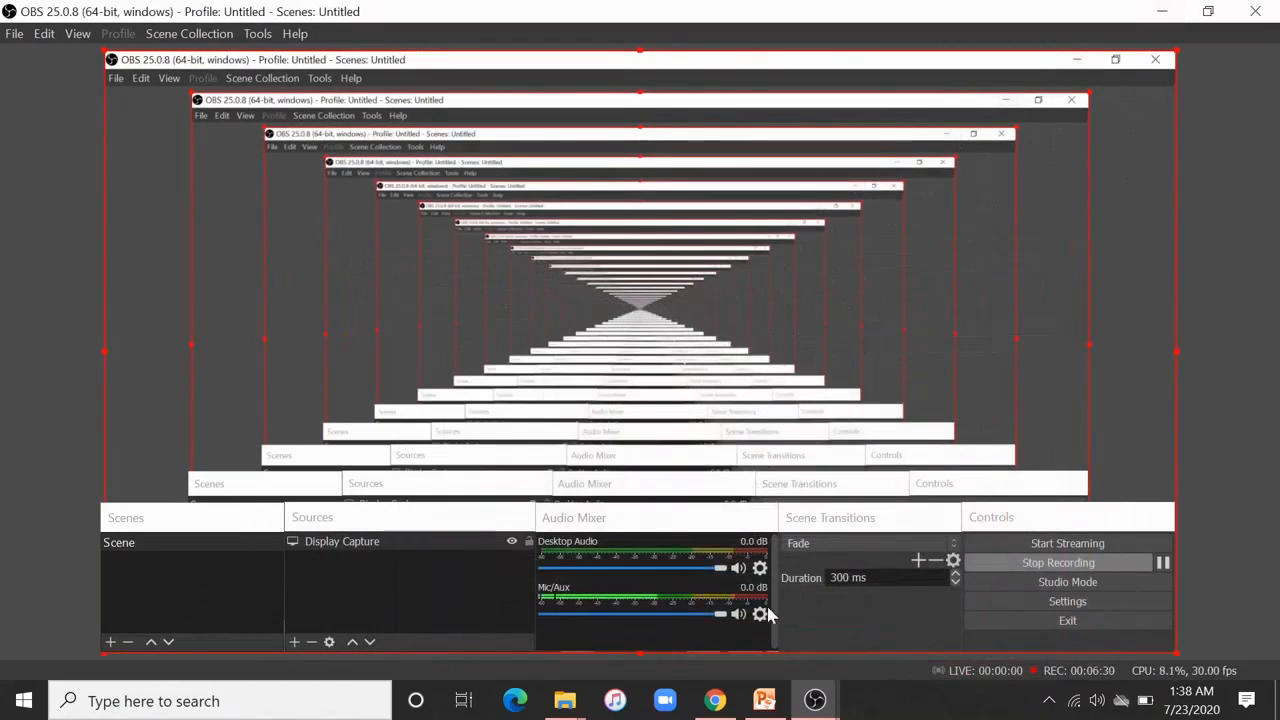
click(765, 701)
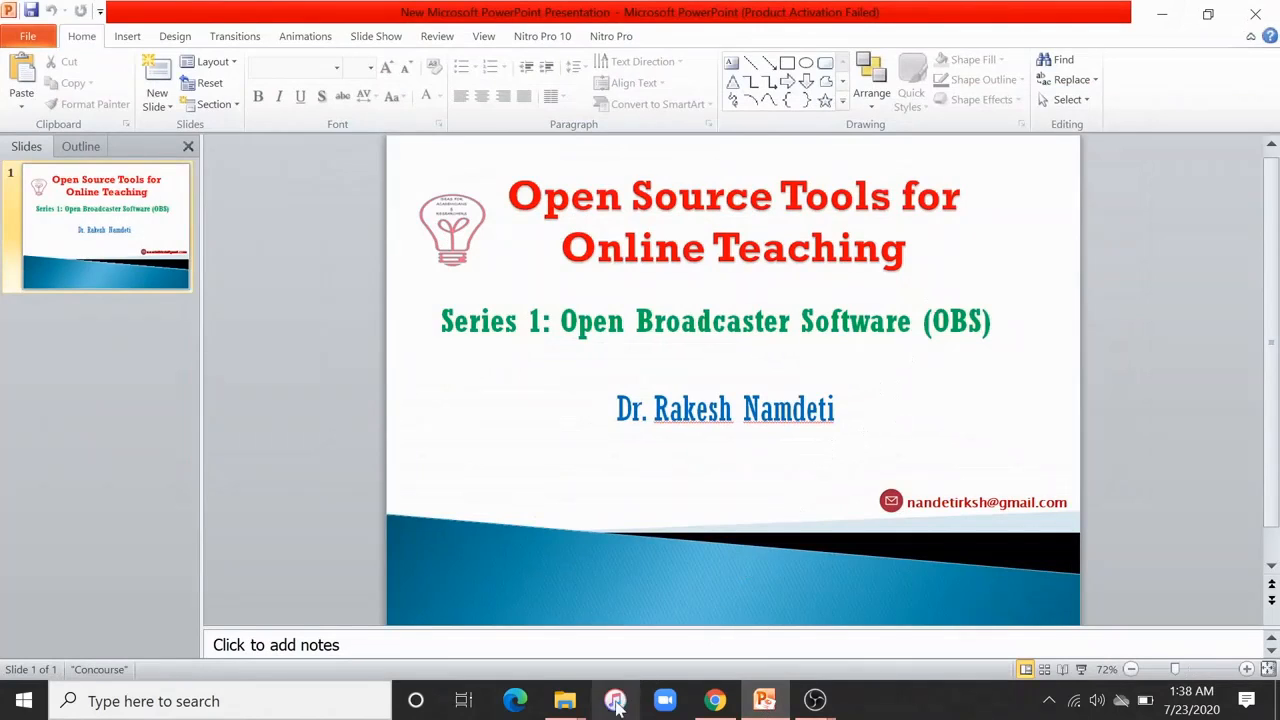
click(715, 700)
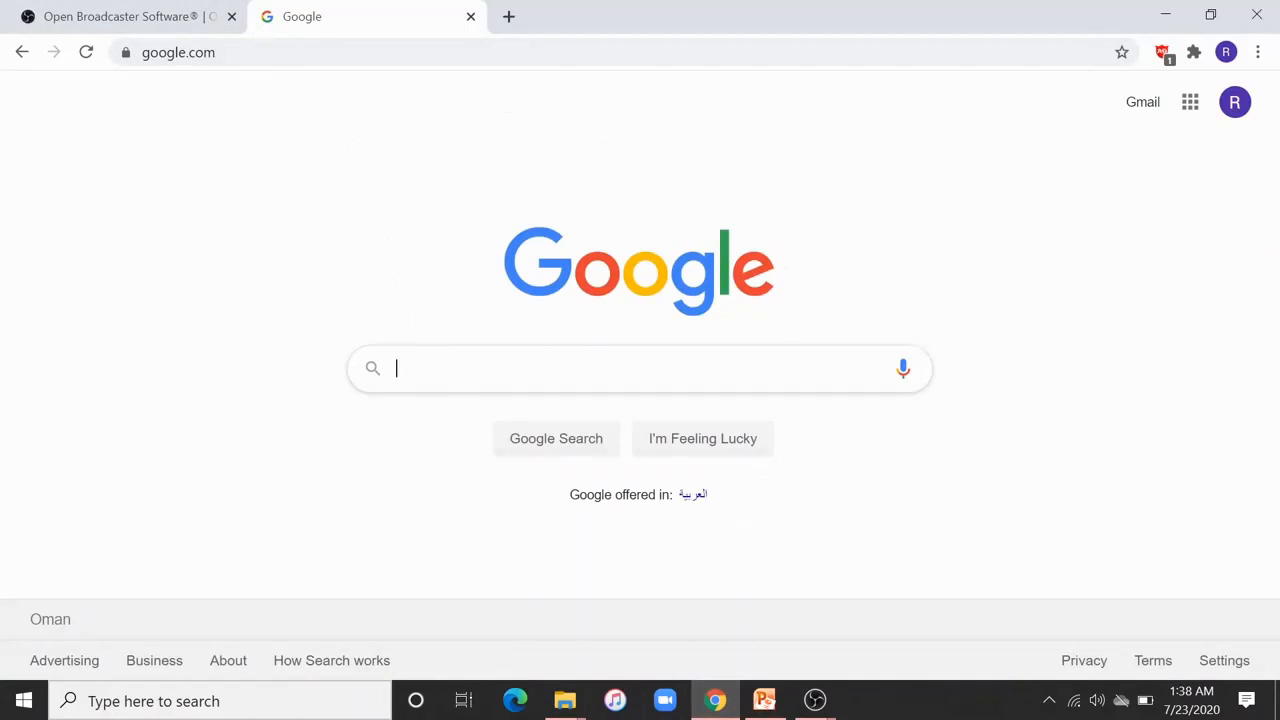
text(obs)
key(Return)
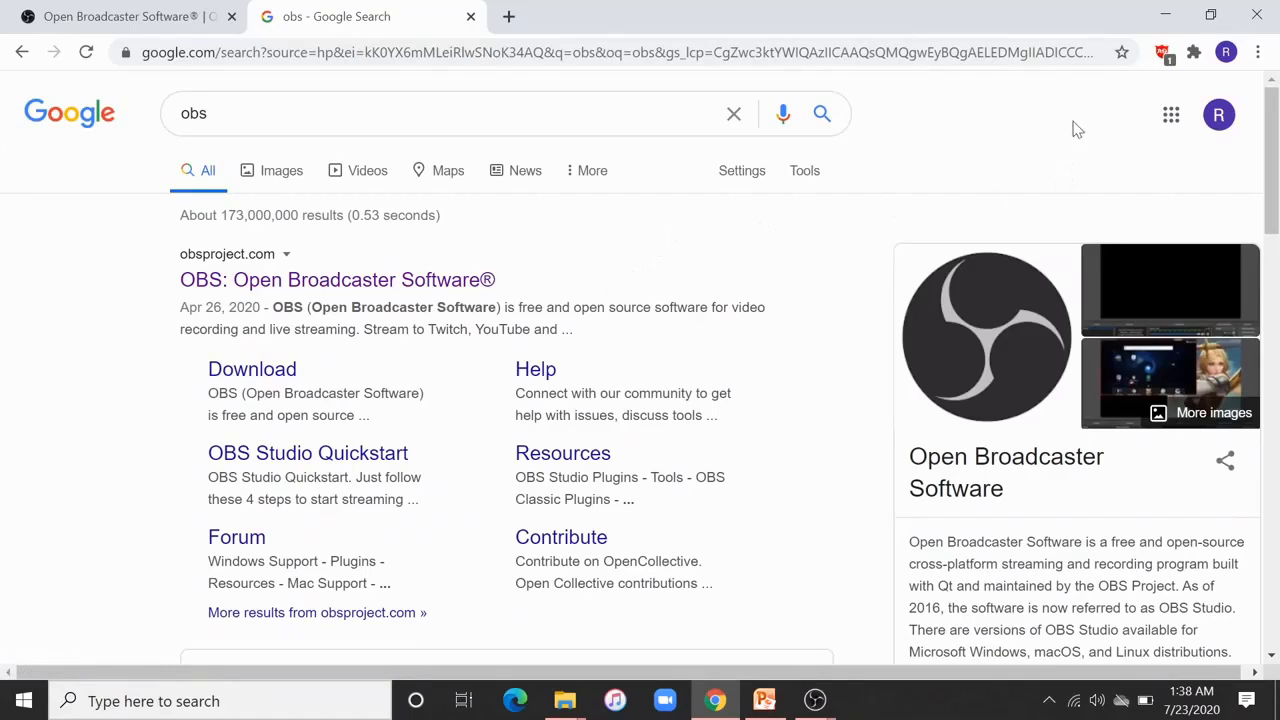
click(1176, 14)
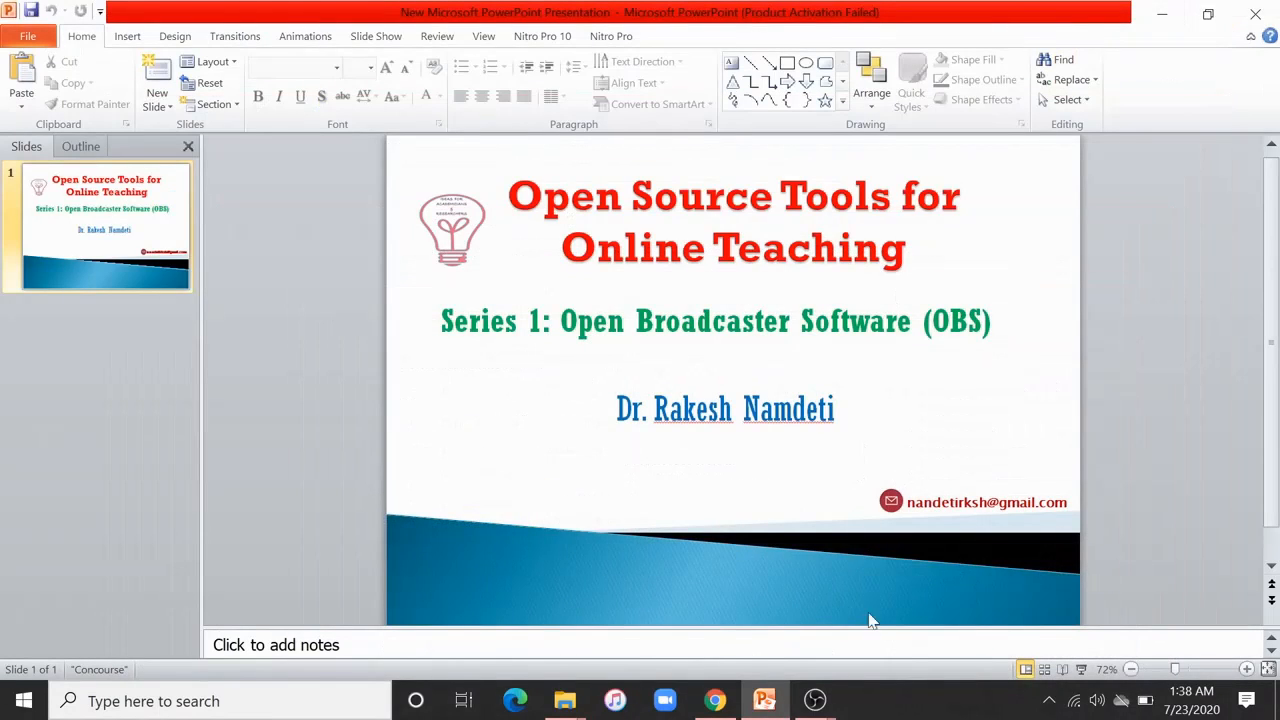
Switch back to the OBS window running the shorter test recording and stop that recording.
mouse_move(824, 704)
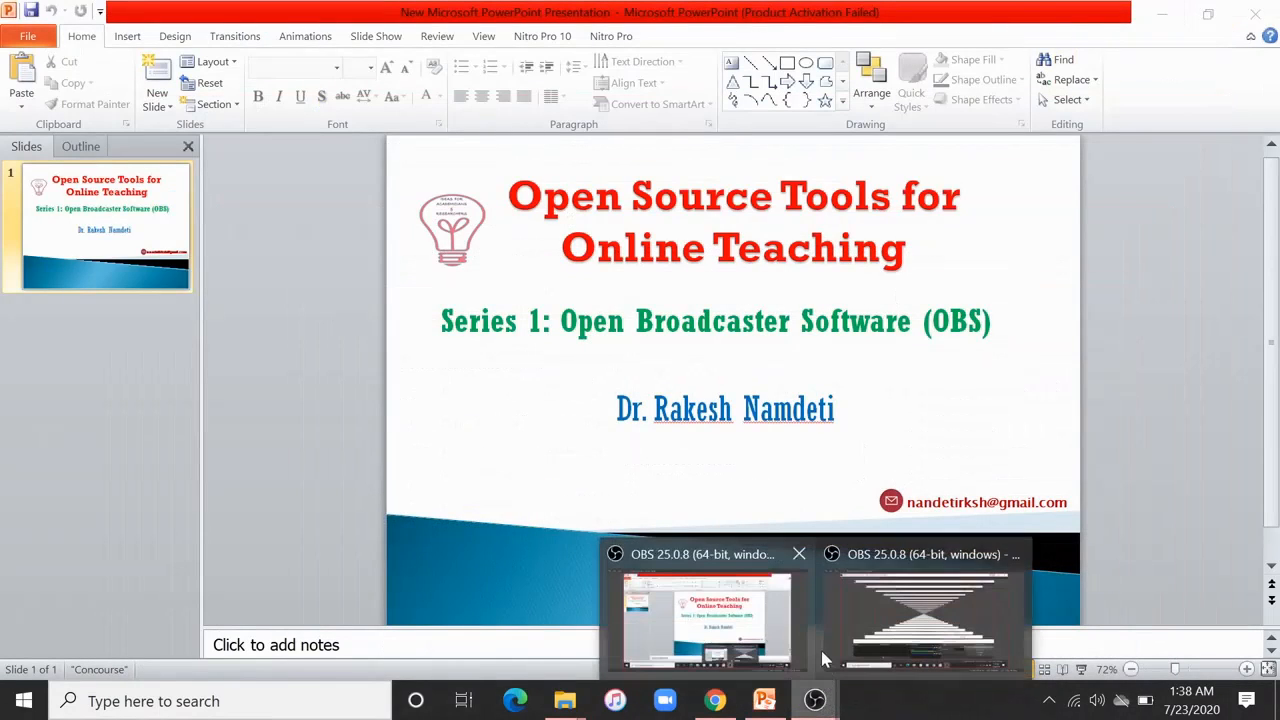
click(760, 628)
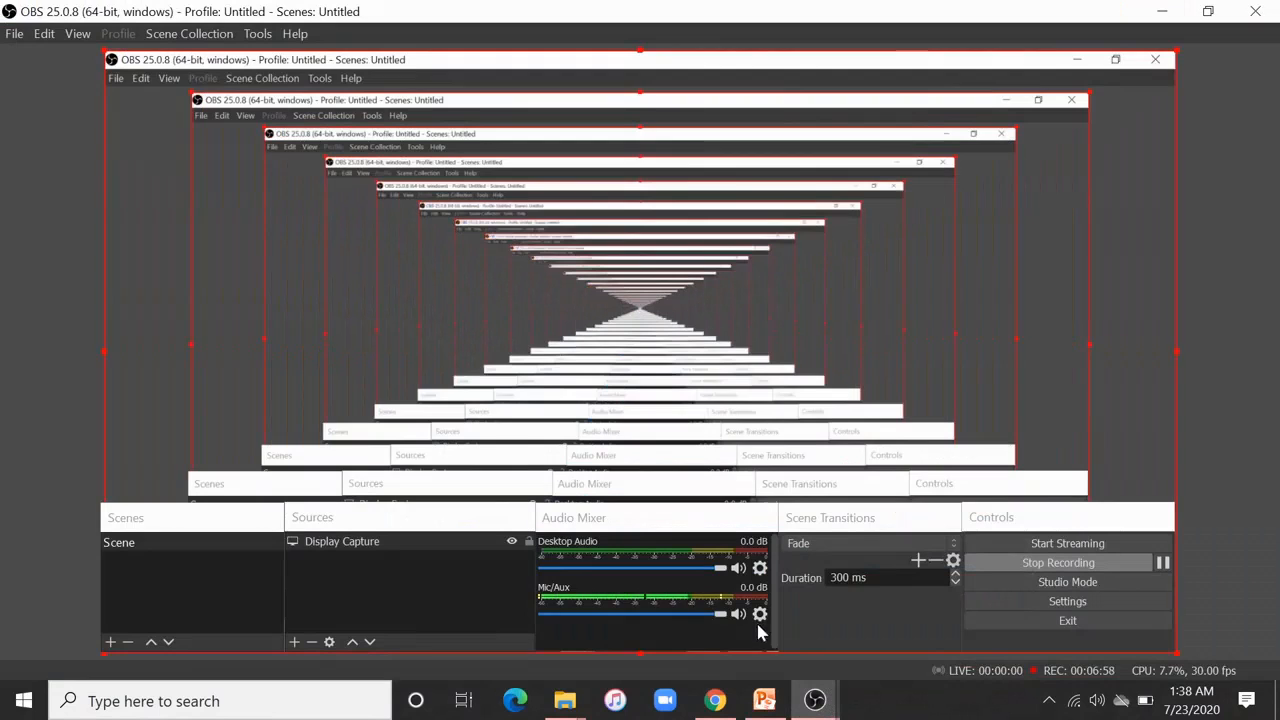
mouse_move(815, 697)
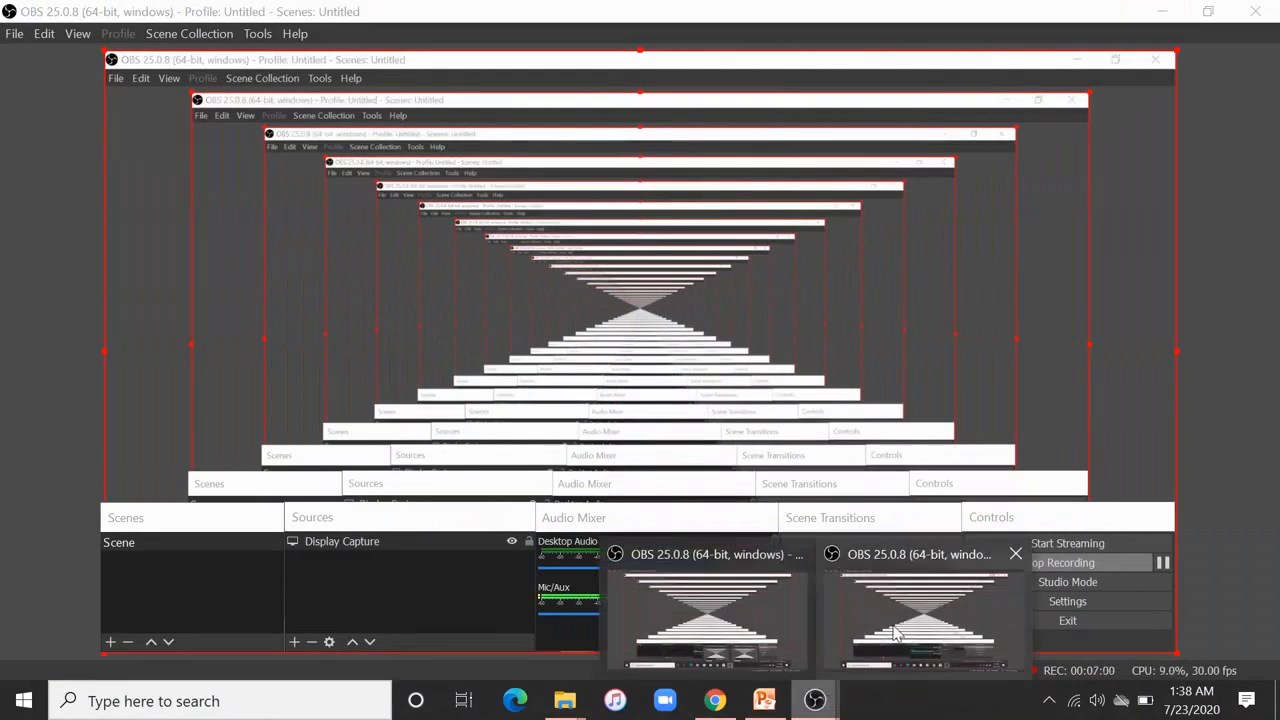
click(893, 632)
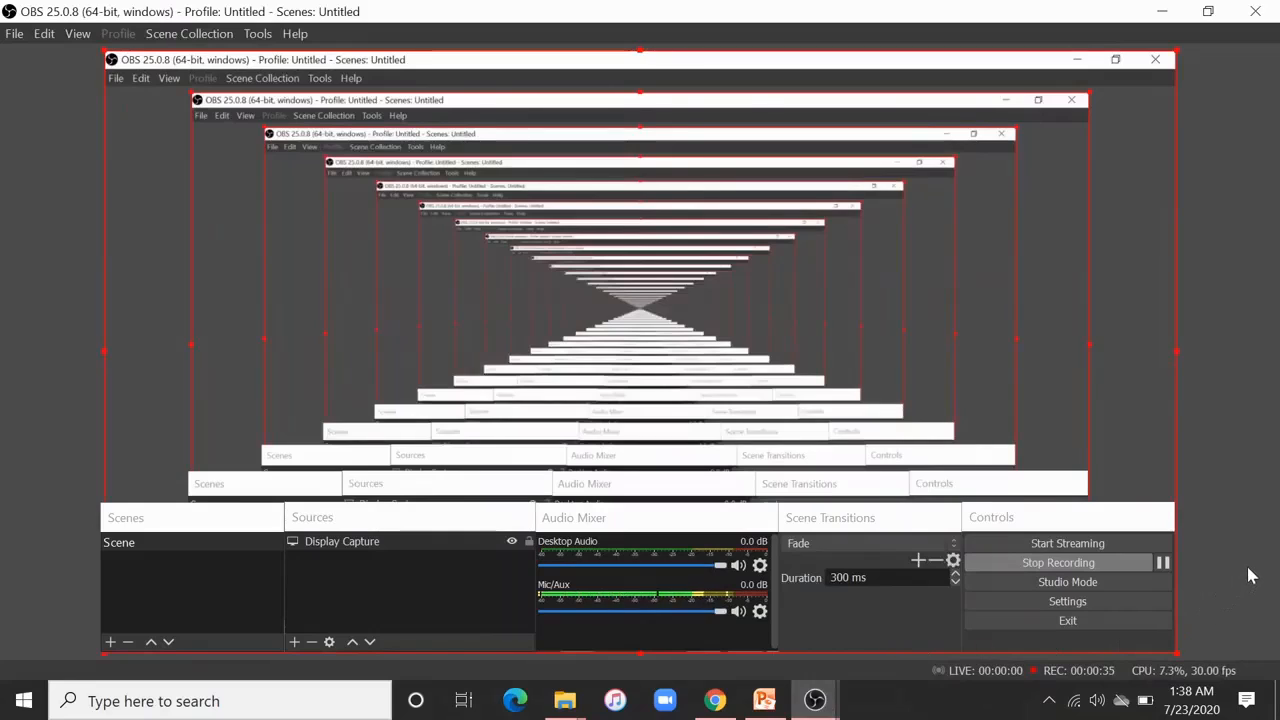
click(1060, 566)
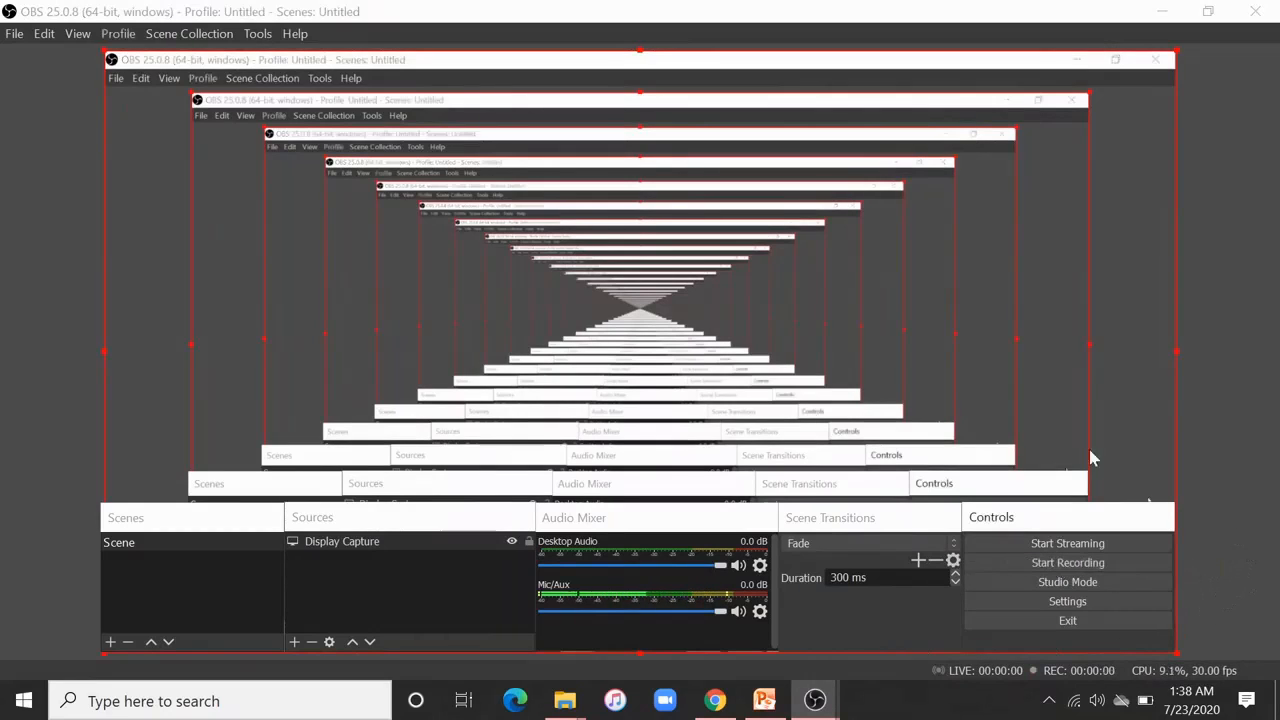
click(14, 33)
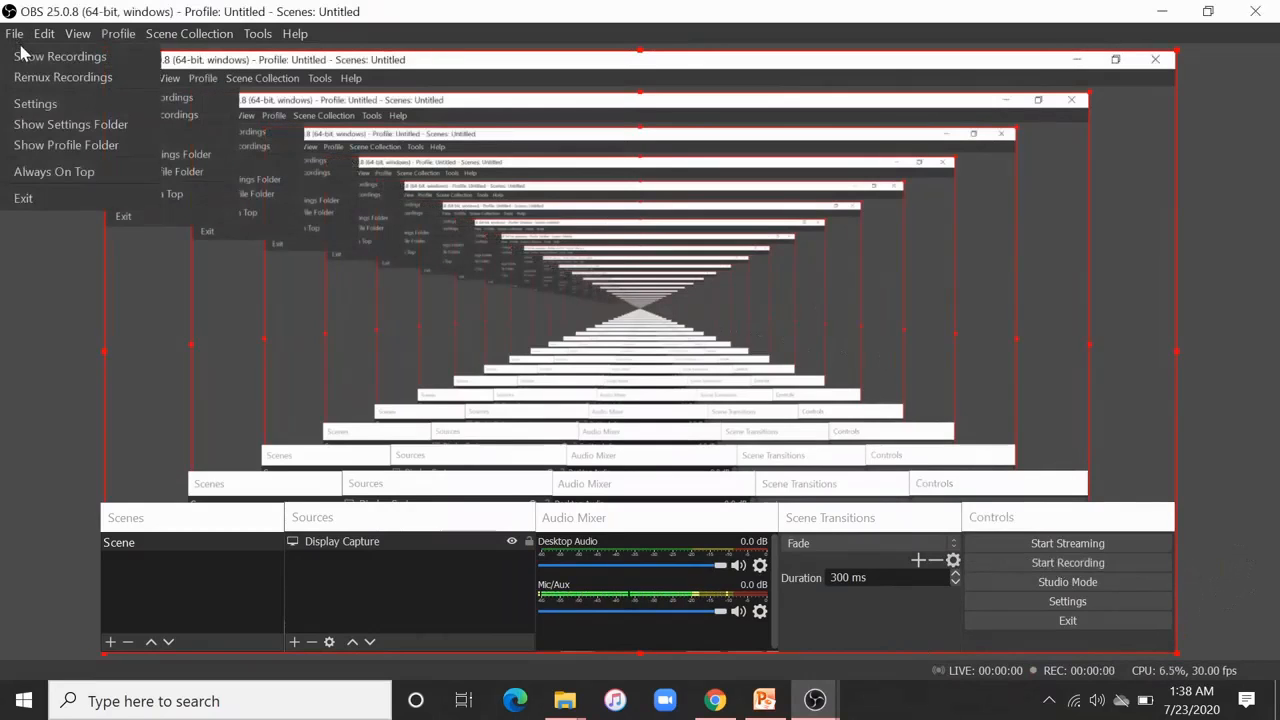
click(34, 52)
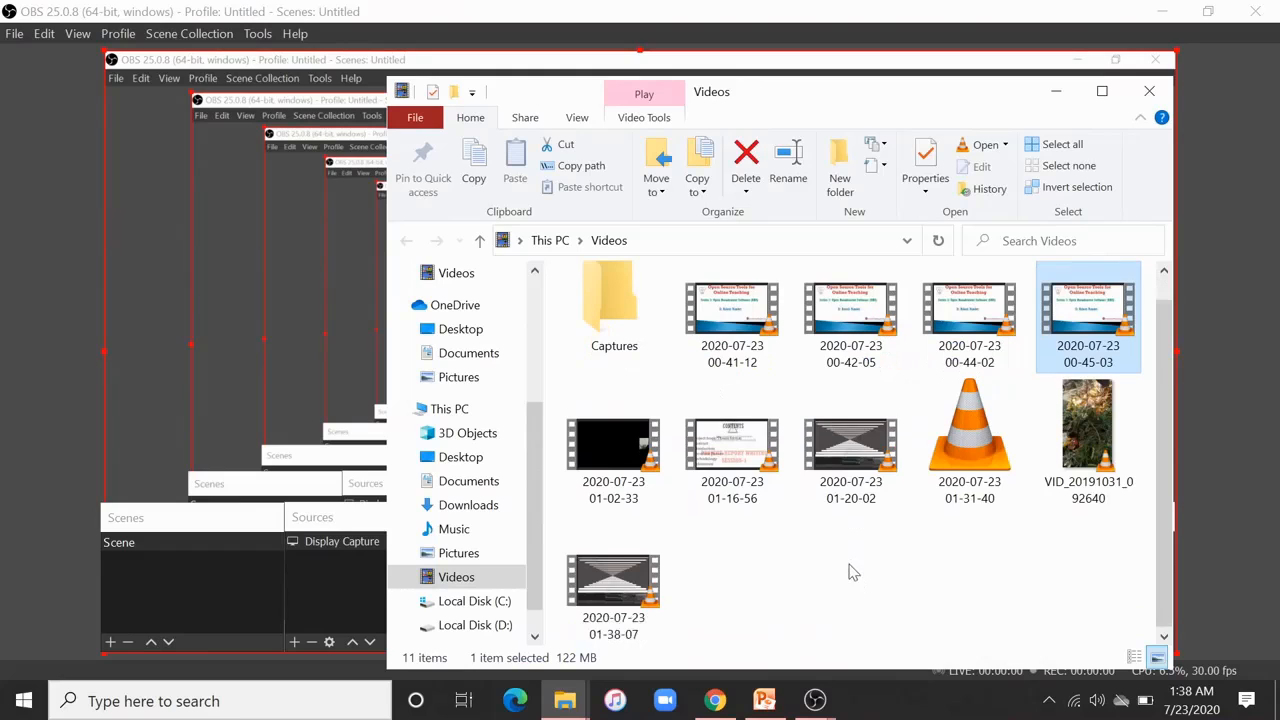
double_click(634, 600)
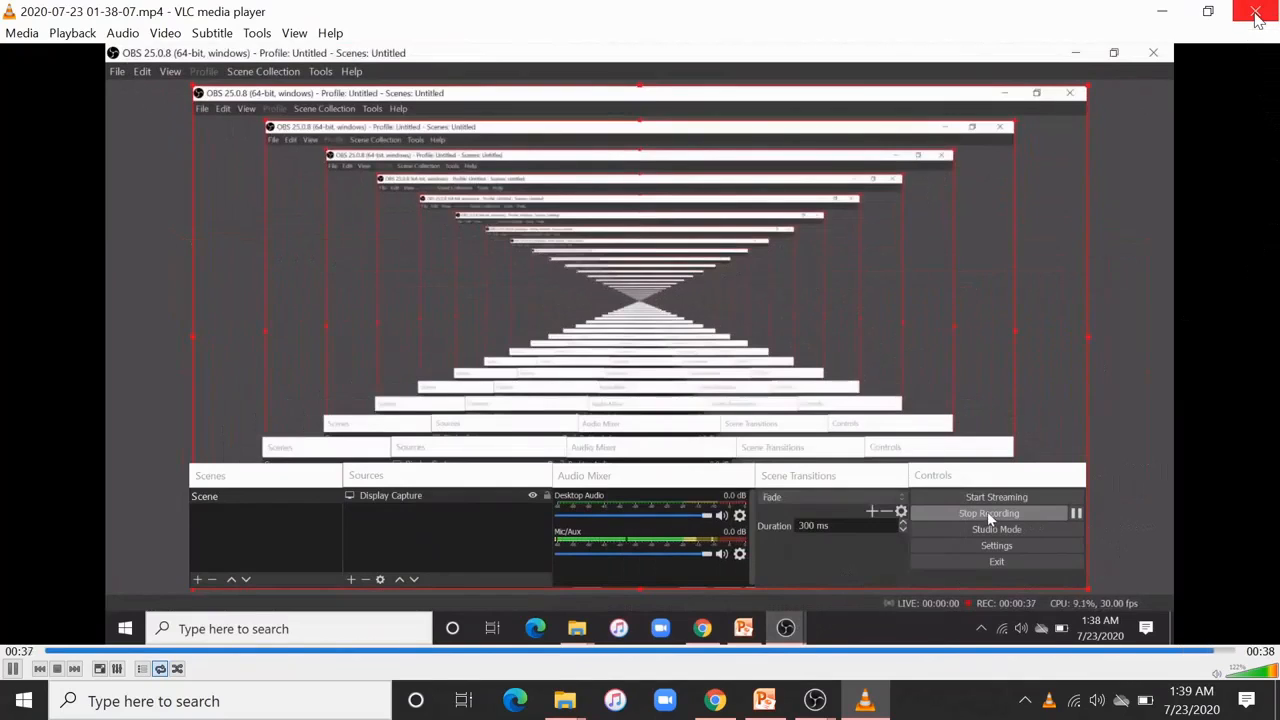
click(1256, 12)
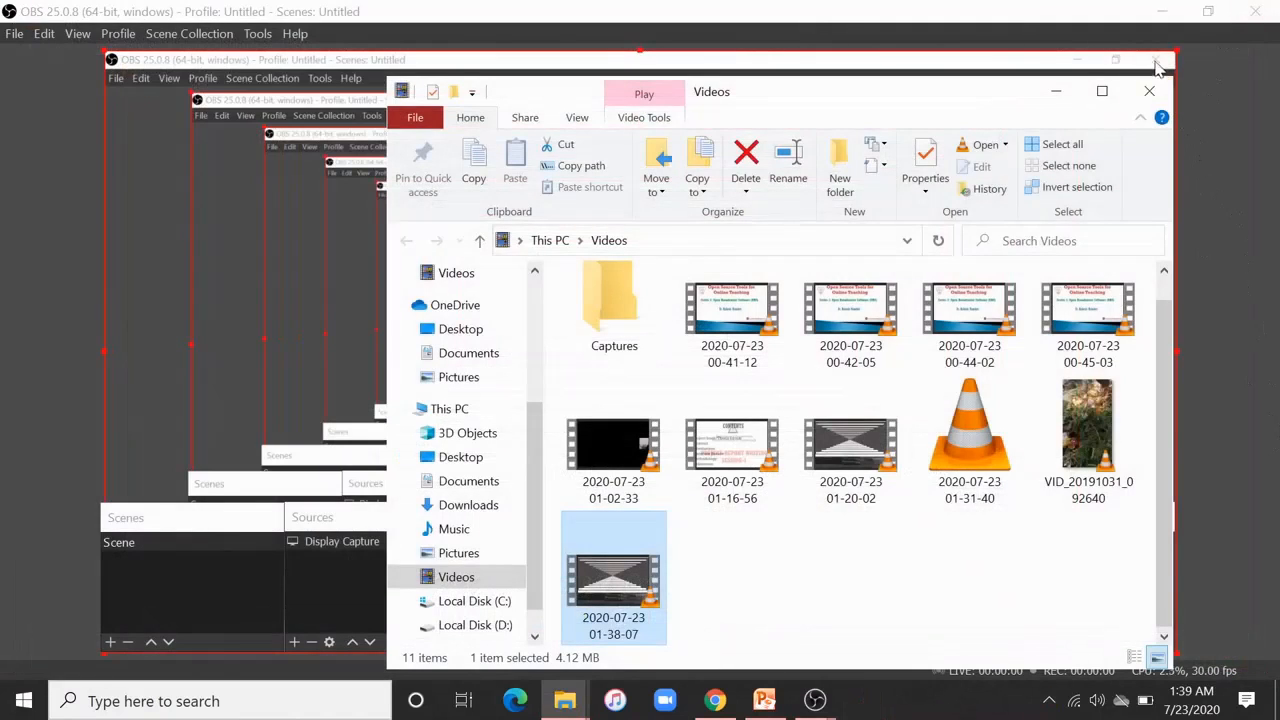
click(1149, 91)
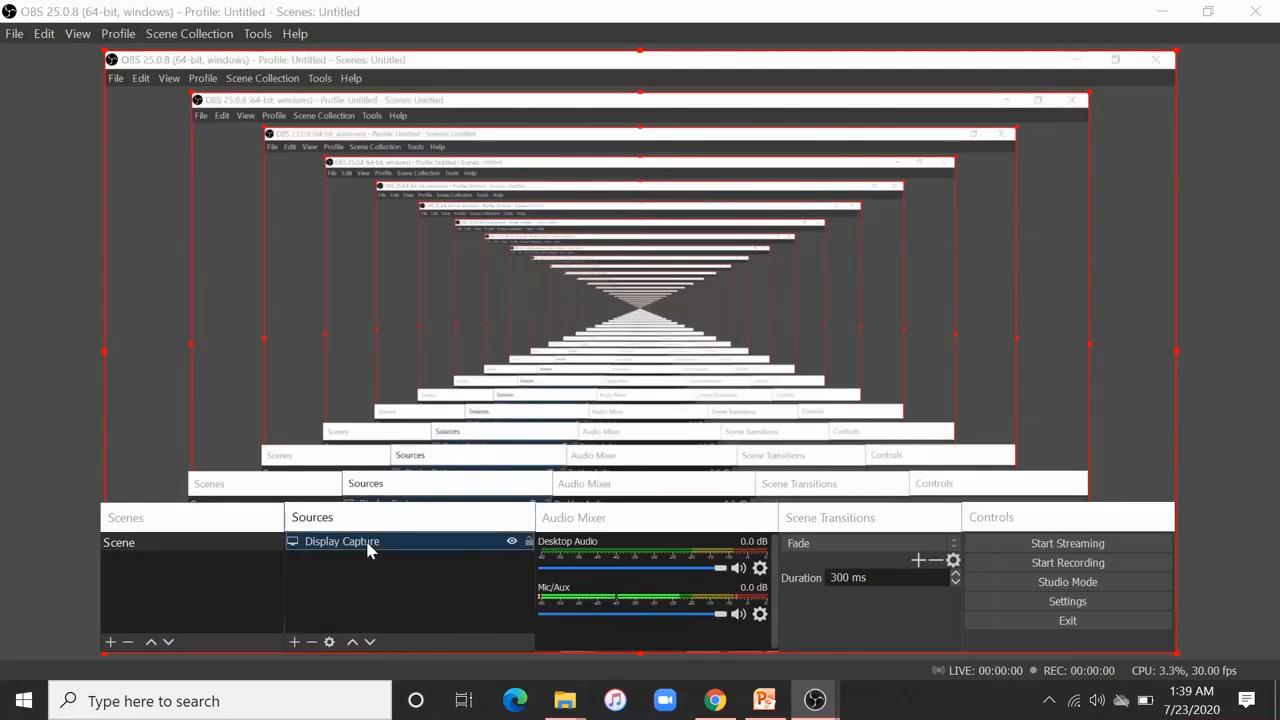
Remove the Display Capture source from the scene.
click(311, 642)
click(728, 382)
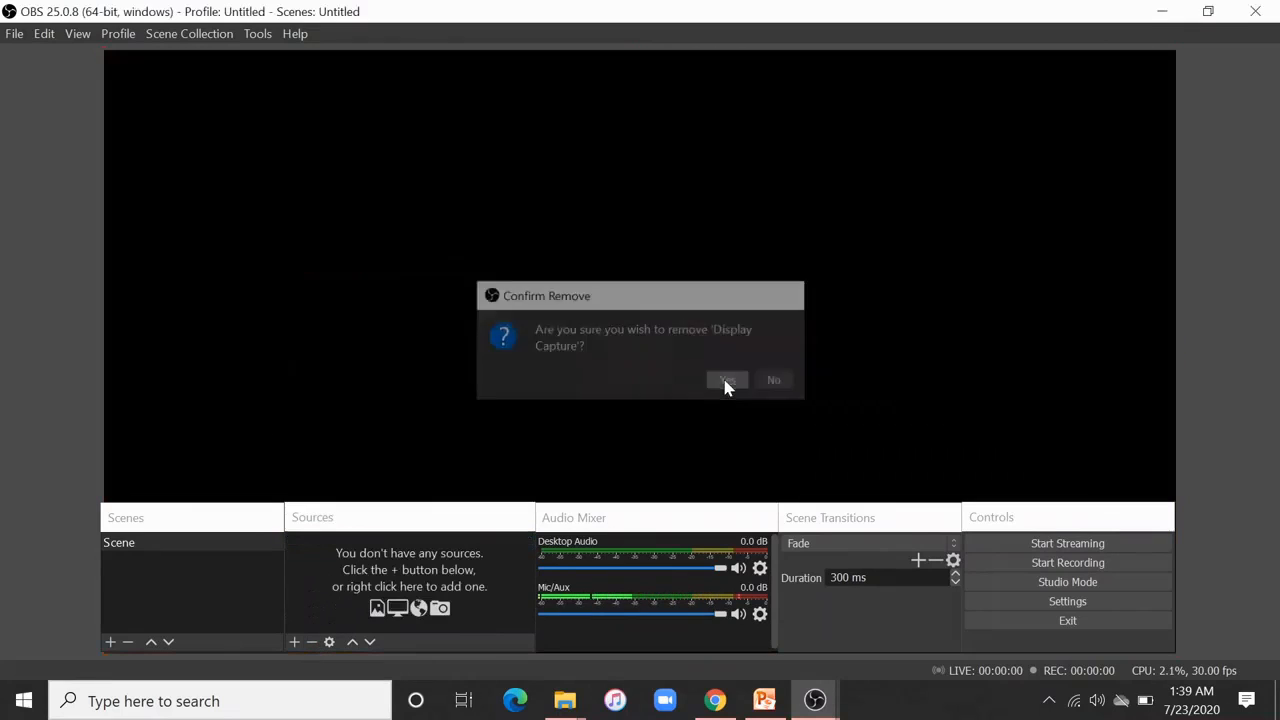